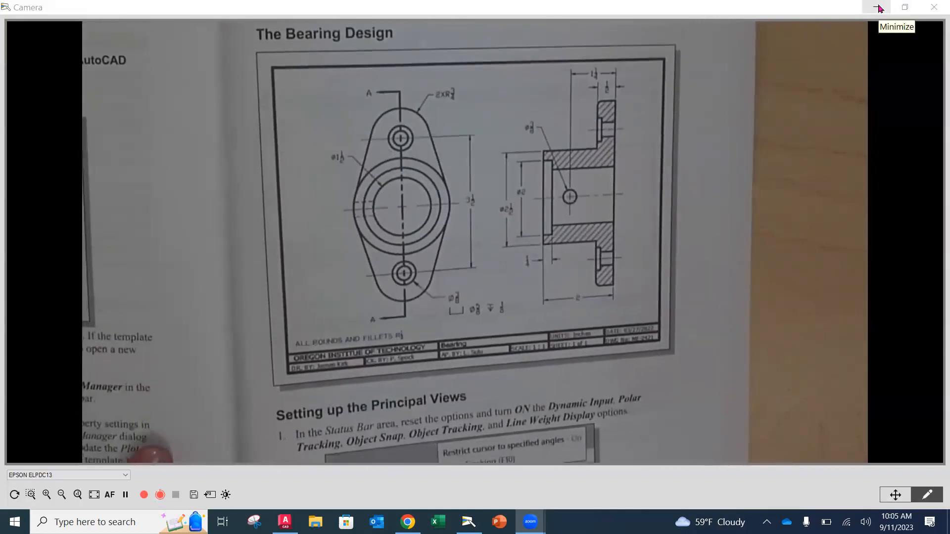
Step: Switch to AutoCAD and draw a 2.5-diameter circle centred on the origin at 0,0
click(285, 522)
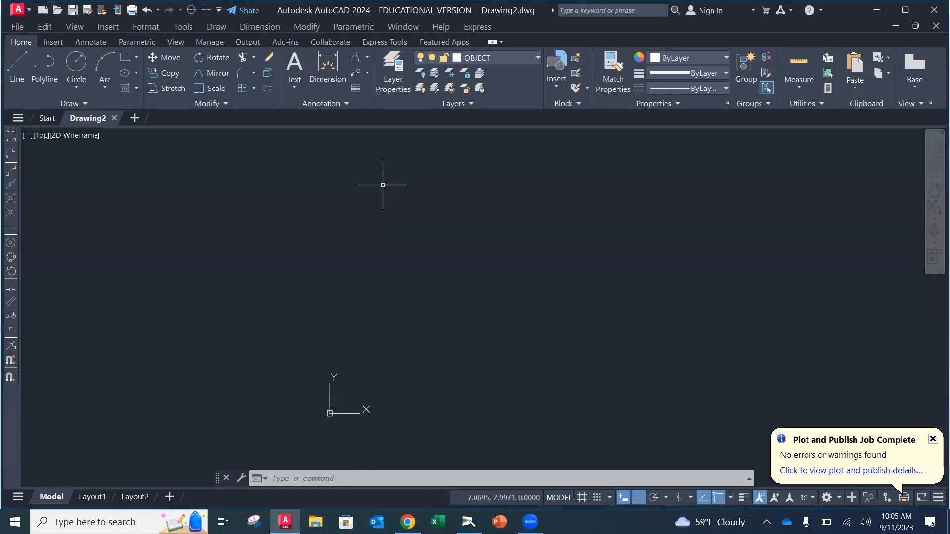
click(753, 87)
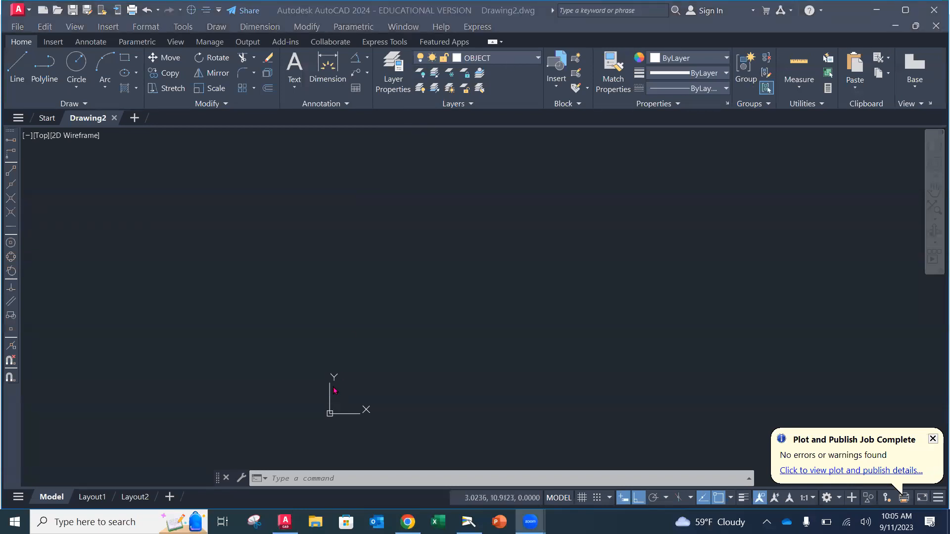
click(368, 382)
middle_drag(362, 386, 443, 267)
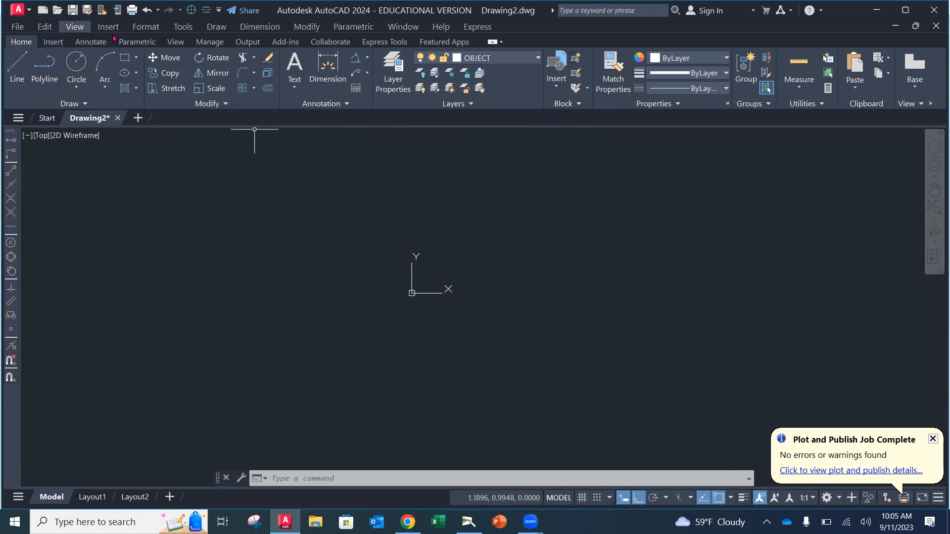
click(77, 87)
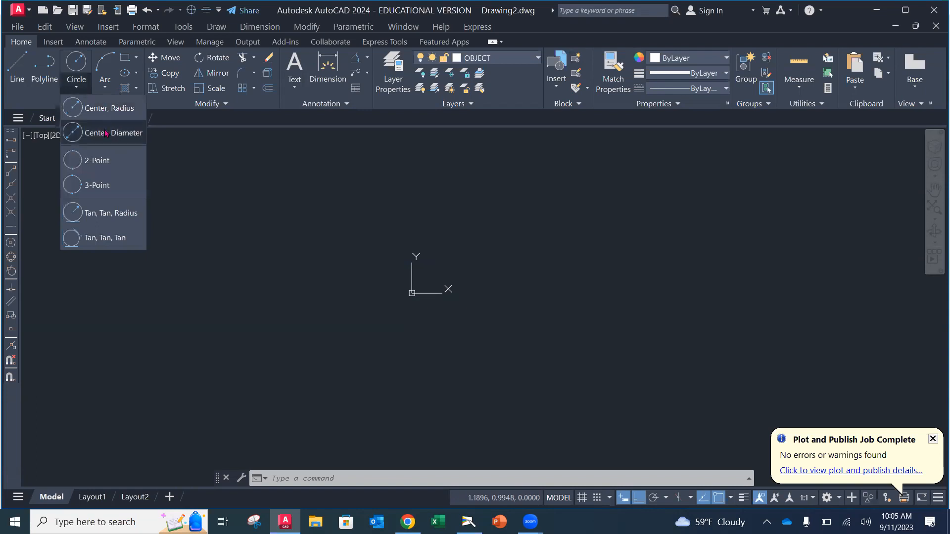
click(106, 130)
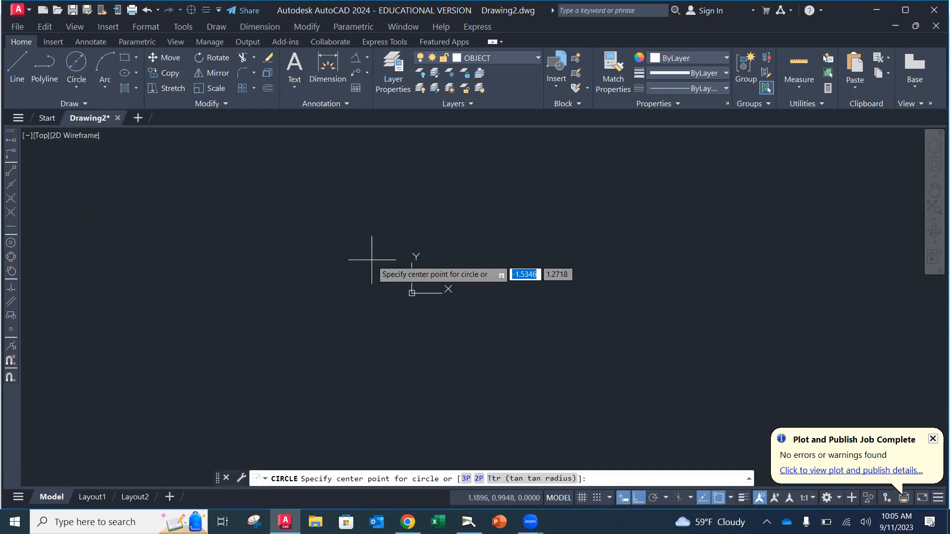
text(0,0)
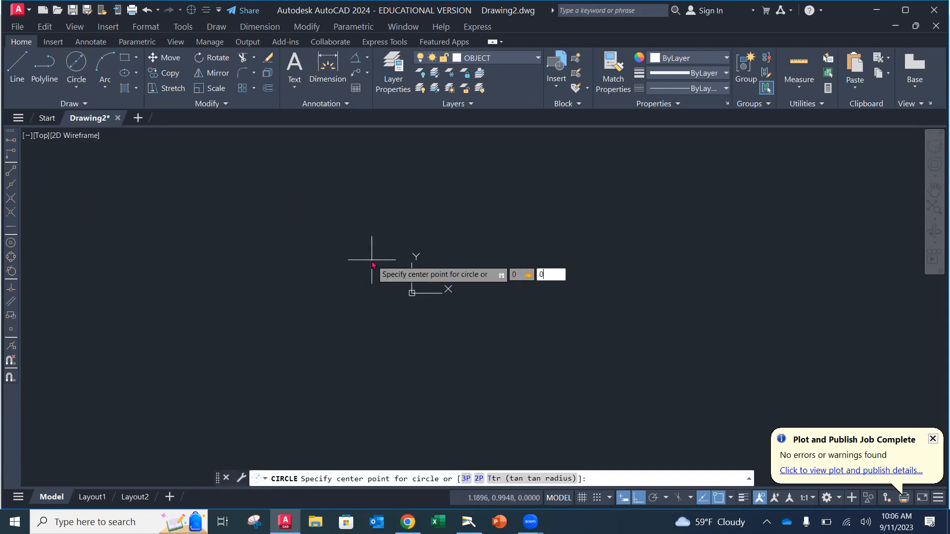
key(Return)
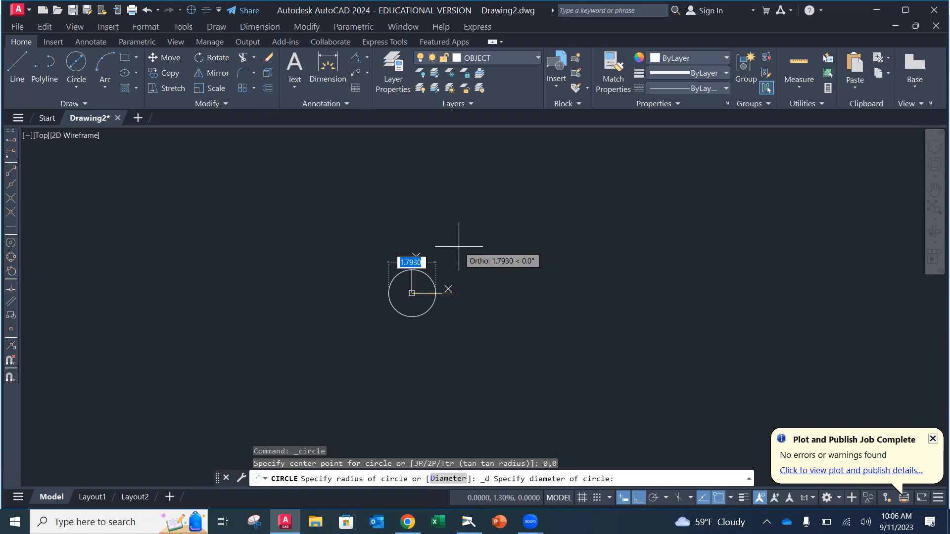
key(Return)
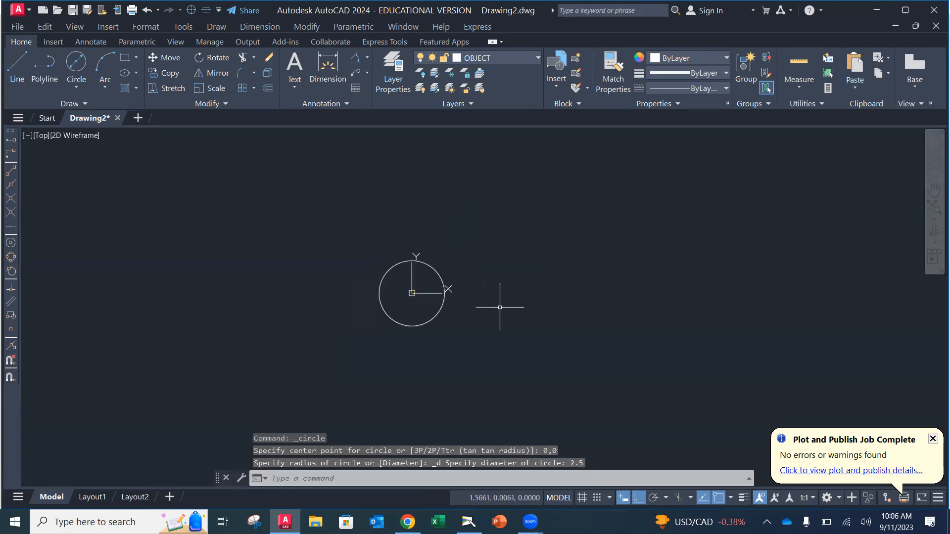
Step: Turn on the lineweight display for the drawing
click(743, 498)
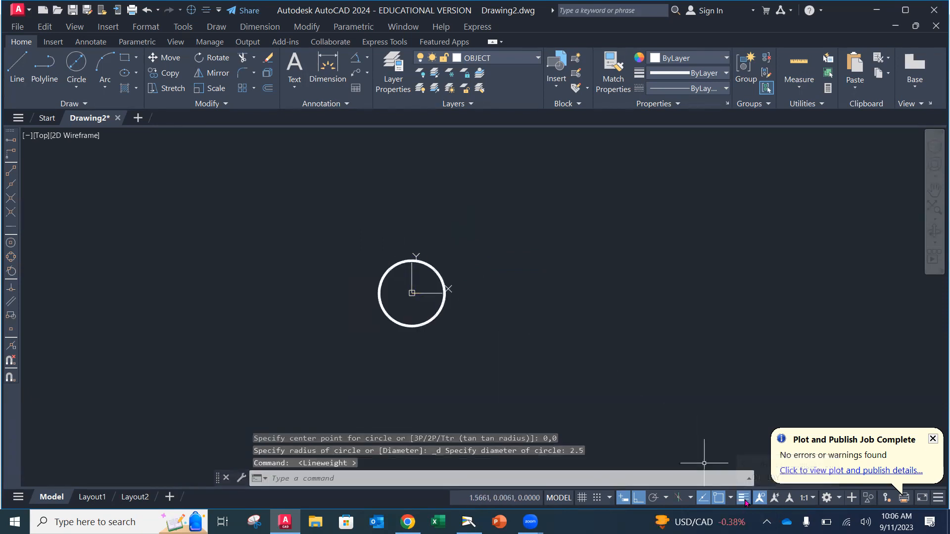
scroll(472, 343, up, 2)
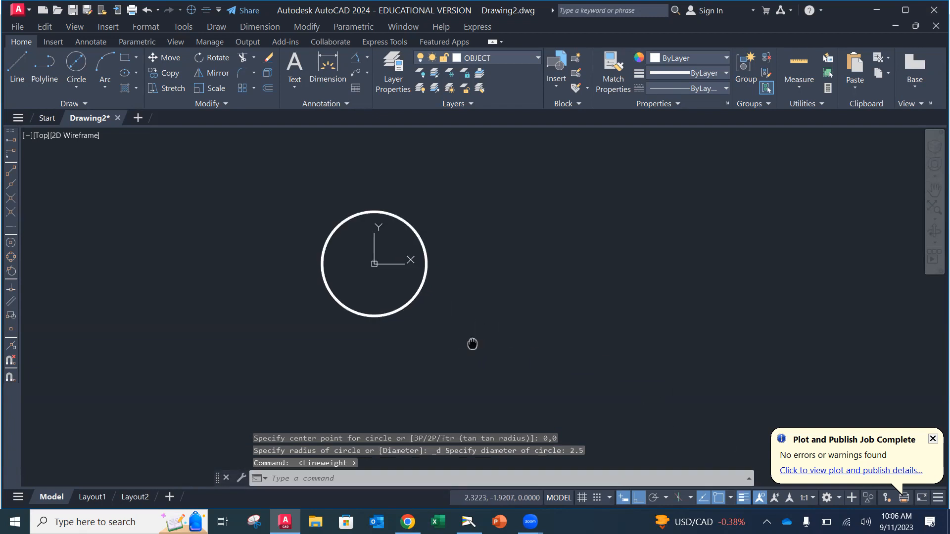
middle_drag(471, 346, 497, 348)
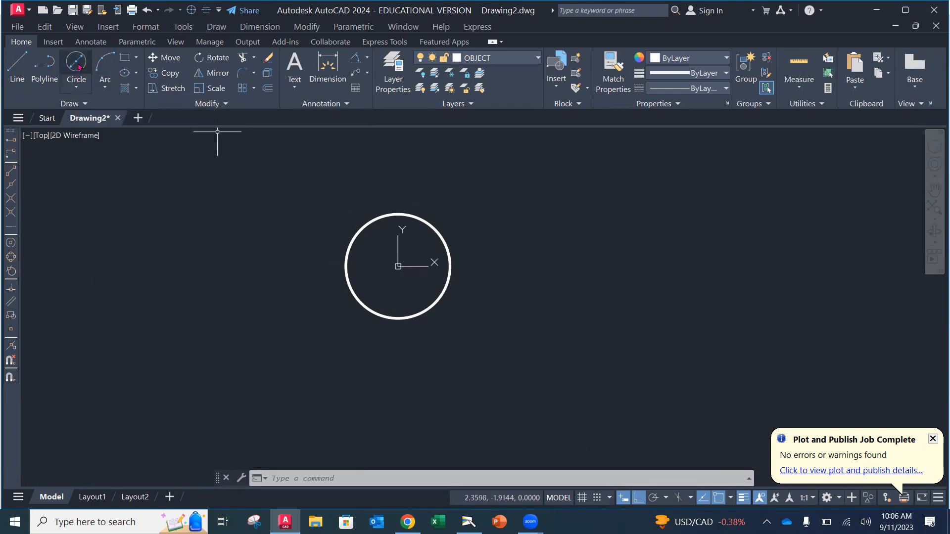
Step: Draw a 1.5-diameter circle centred at 0,1.75, directly above the large circle
click(80, 67)
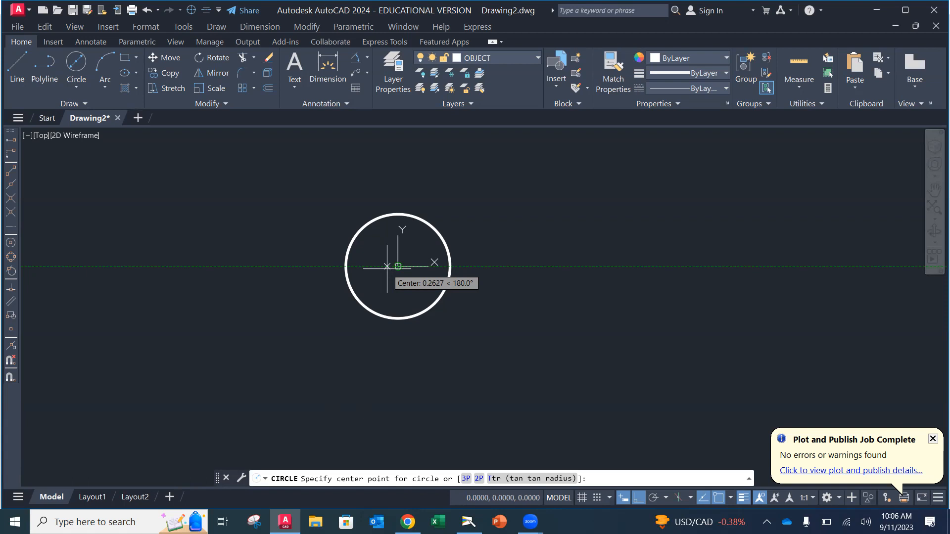
text(0,)
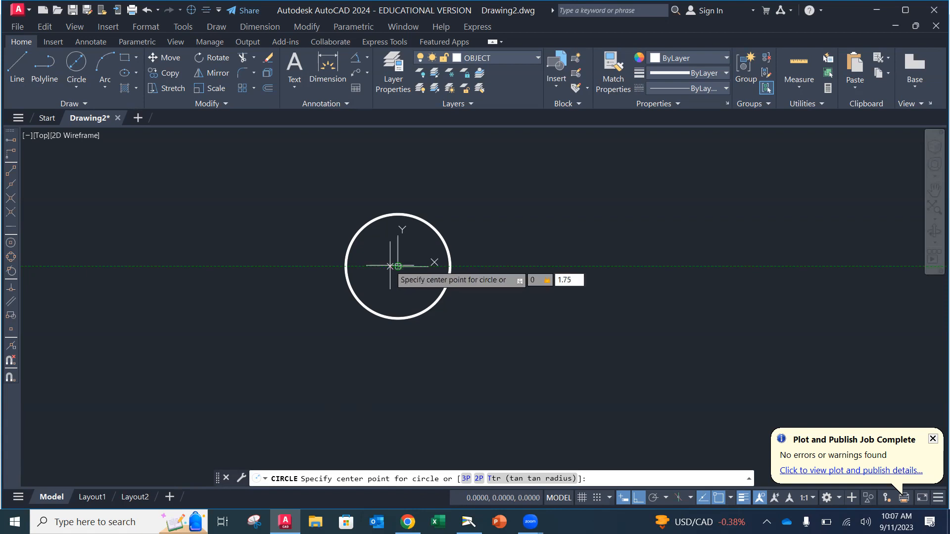
key(Return)
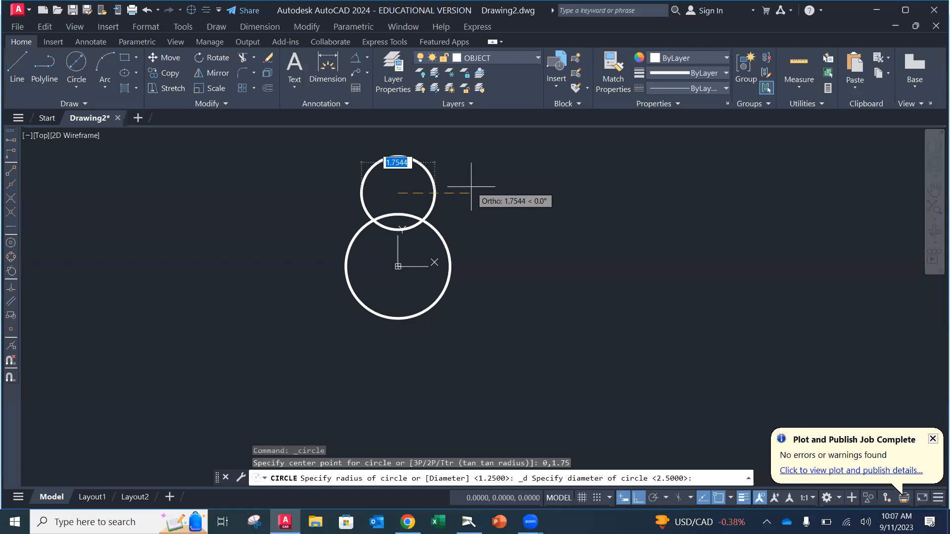
text(1)
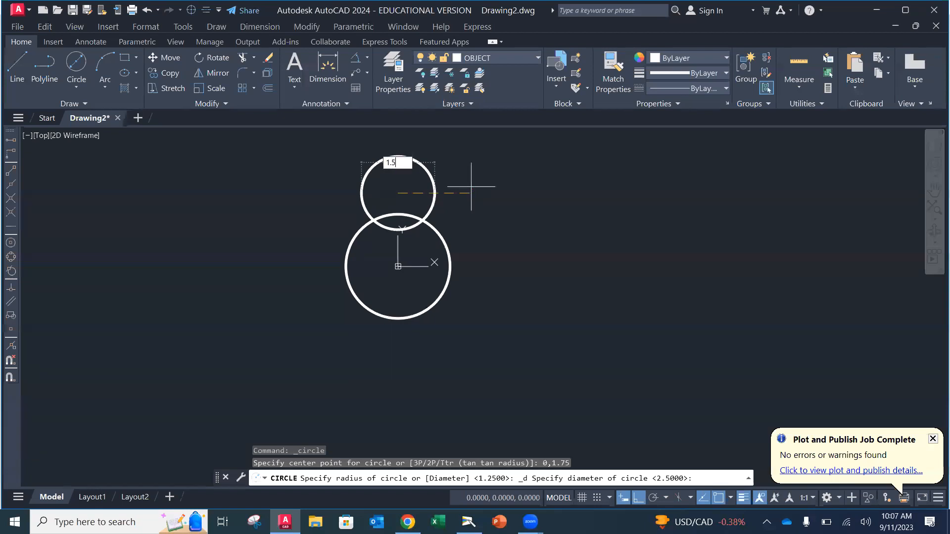
text(.5)
key(Return)
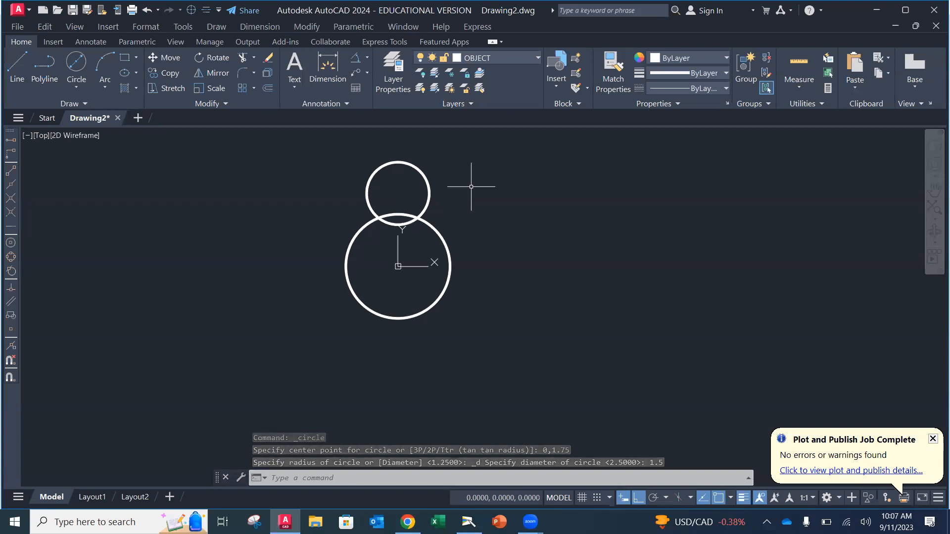
Step: Mirror the small upper circle about the horizontal line through the large circle's centre, keeping the source circle
click(212, 73)
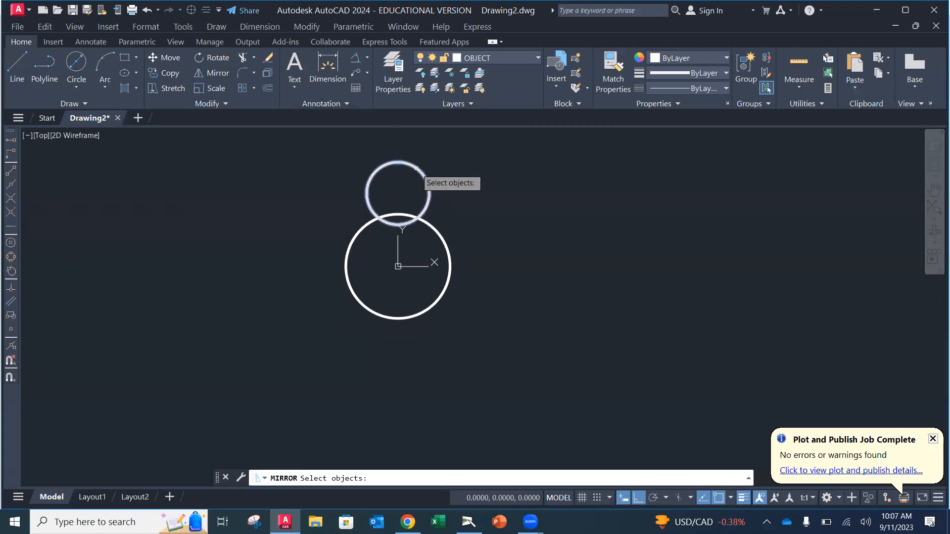
click(416, 170)
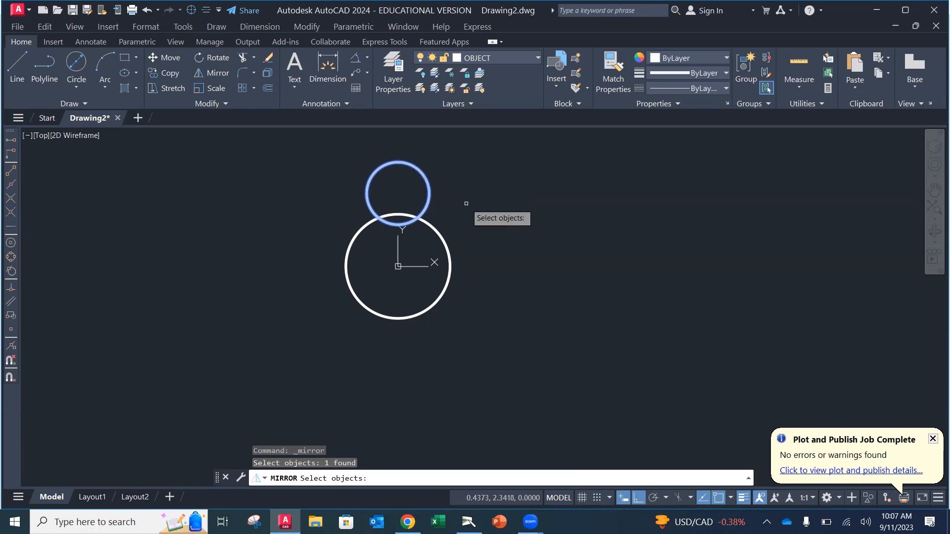
key(Return)
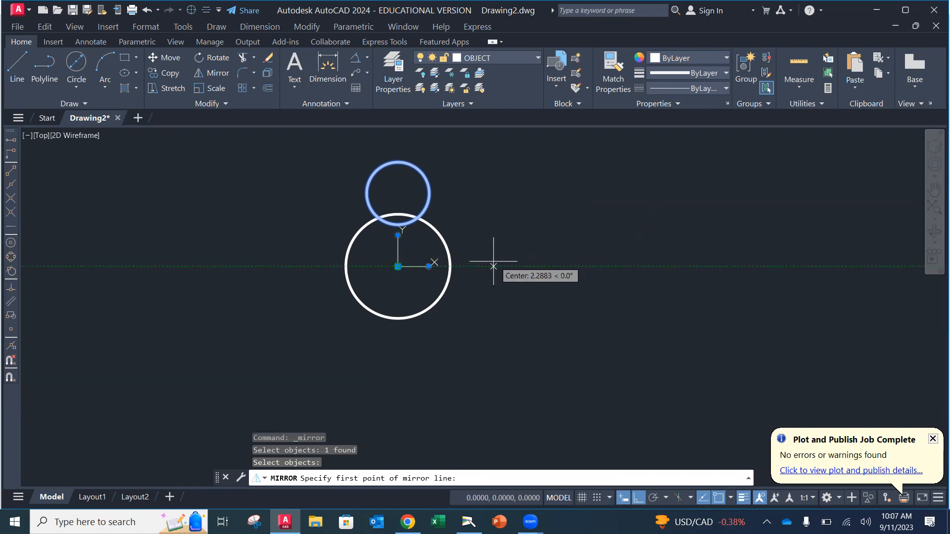
click(510, 267)
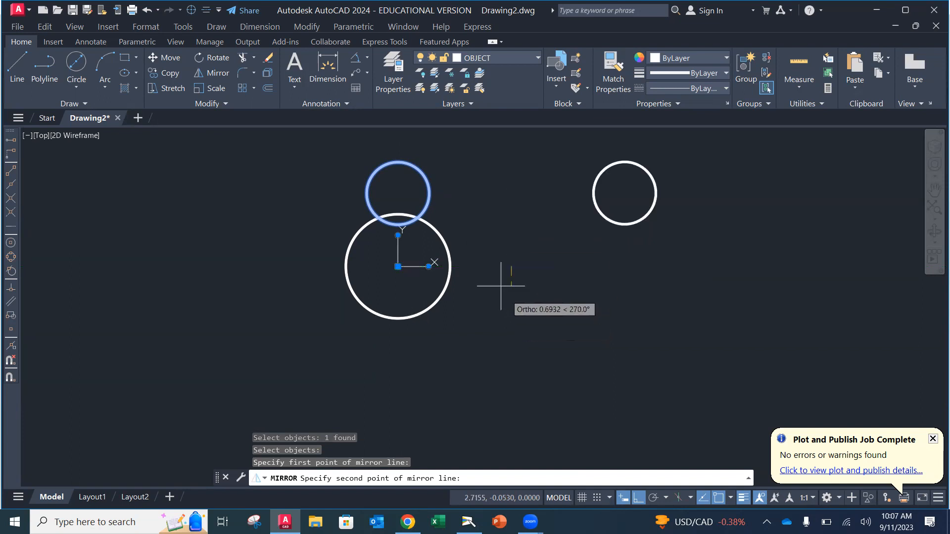
click(478, 266)
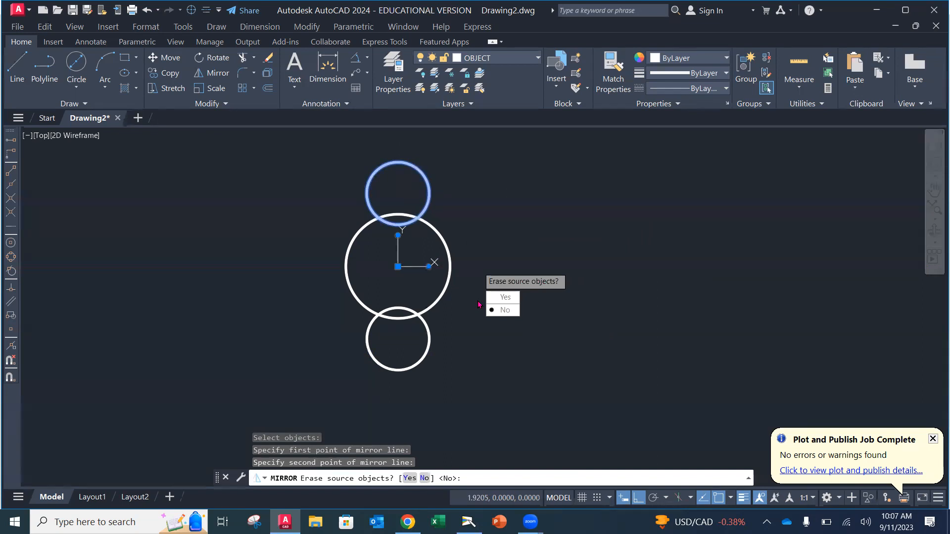
key(Return)
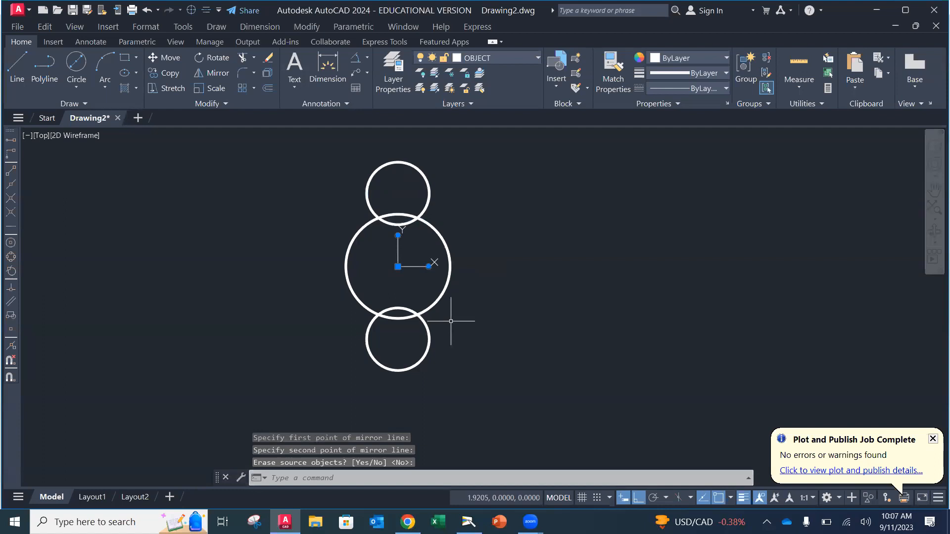
key(Escape)
key(Escape)
click(486, 313)
click(497, 231)
click(428, 266)
key(Escape)
key(Escape)
key(Escape)
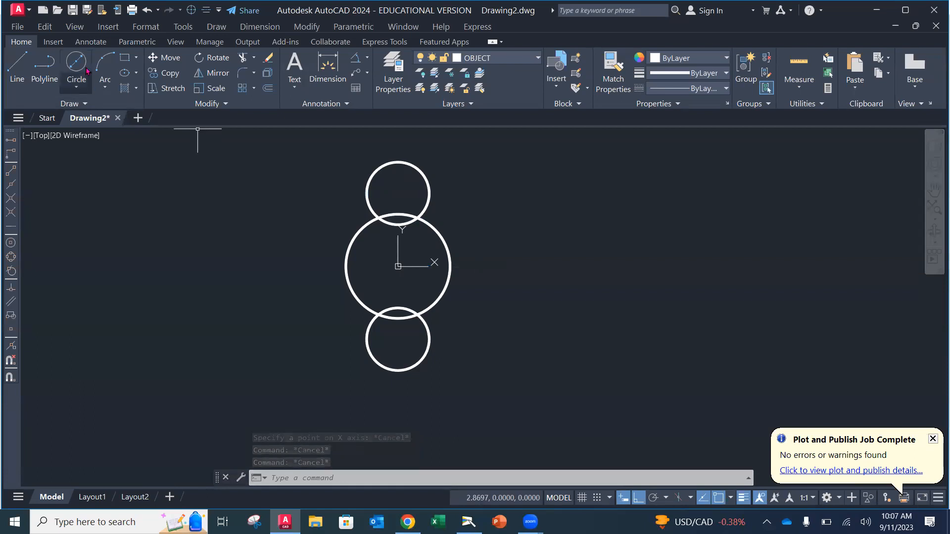
Step: Draw a line tangent to the right side of the upper small circle and the right side of the large circle
click(18, 69)
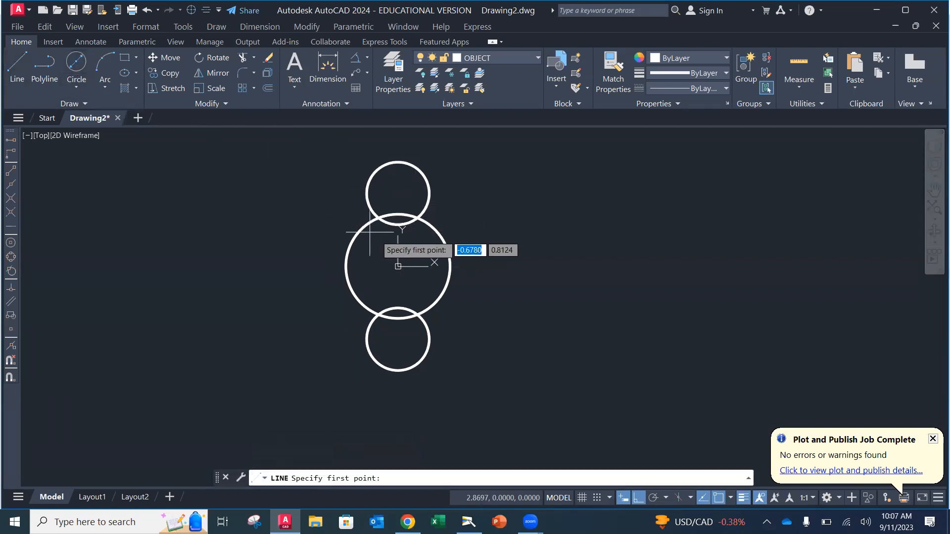
shift+right_click(491, 207)
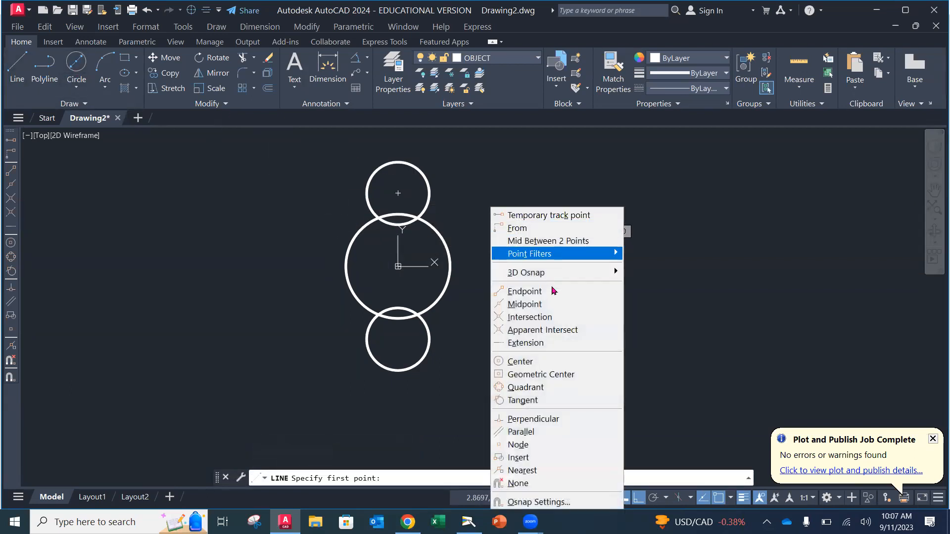
click(523, 400)
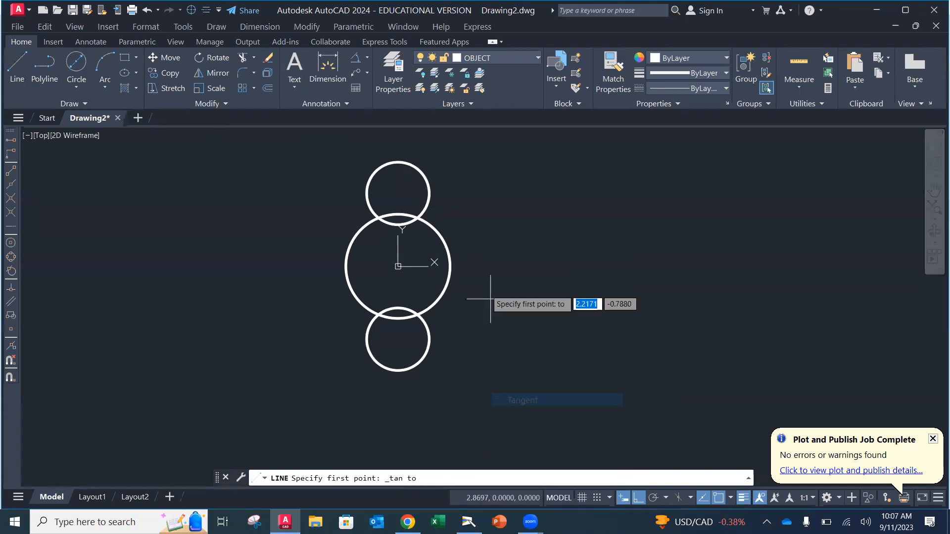
click(430, 180)
shift+right_click(489, 242)
click(540, 228)
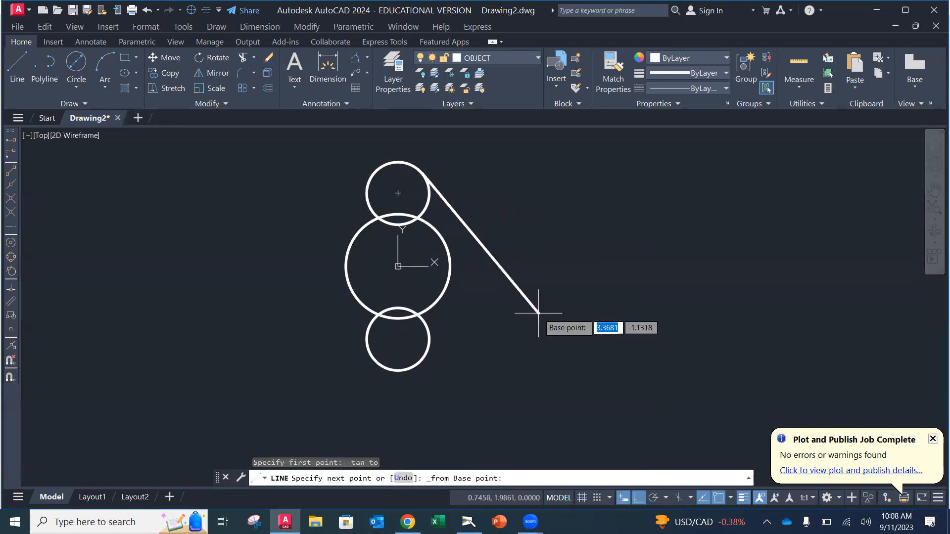
shift+right_click(521, 232)
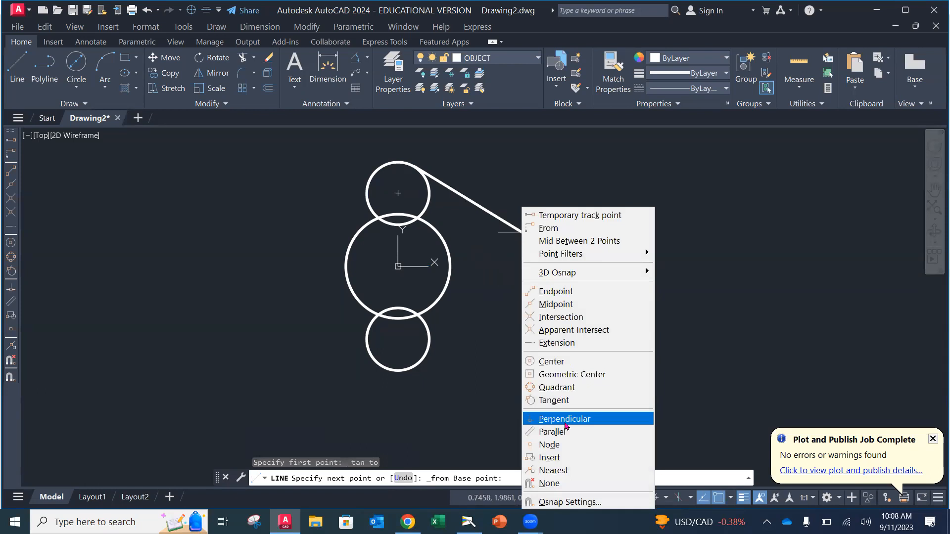
click(560, 401)
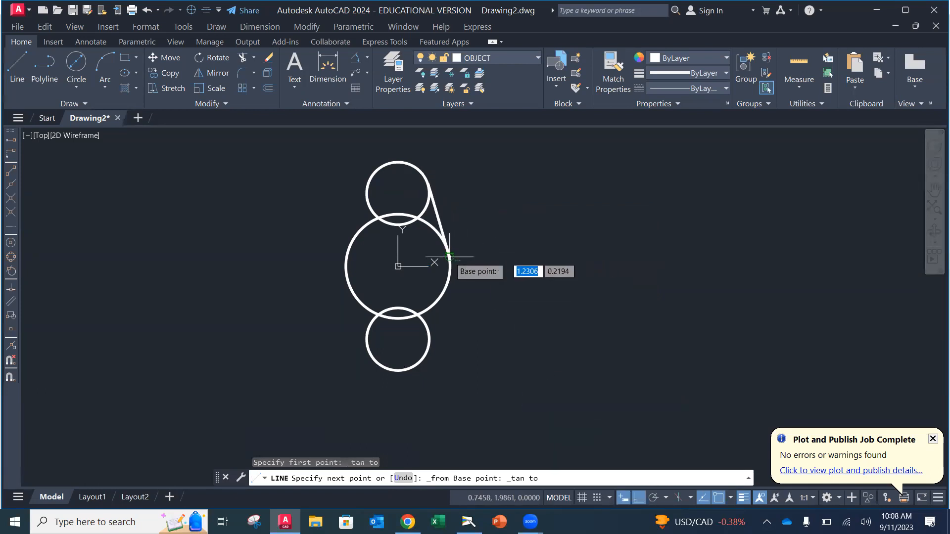
click(473, 247)
shift+right_click(462, 256)
click(495, 400)
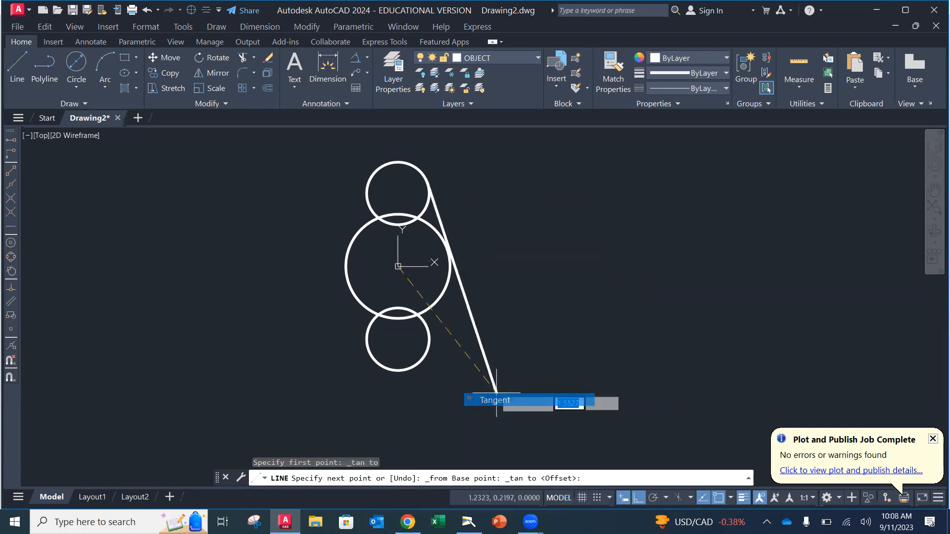
click(447, 250)
key(Return)
Step: Draw a line tangent to the left side of the upper small circle and the left side of the large circle
text(l)
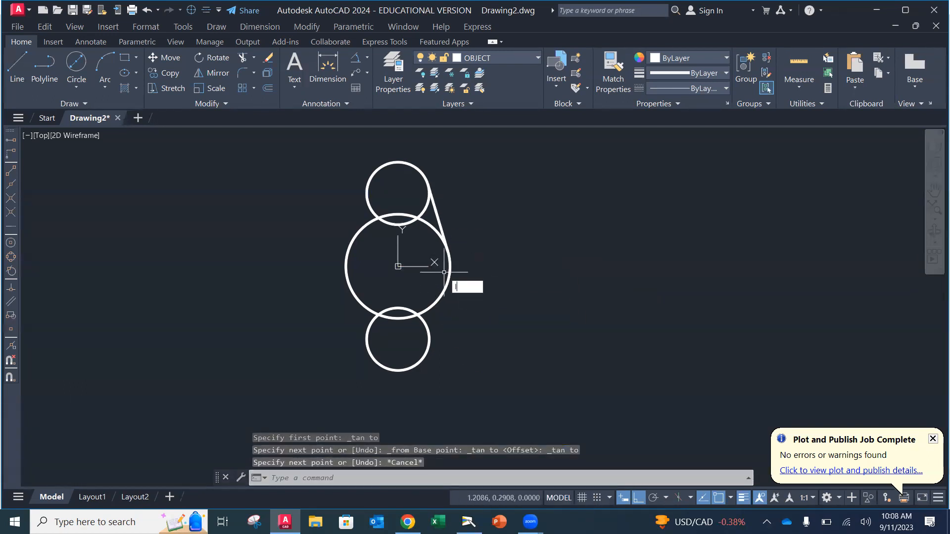
key(Return)
shift+right_click(486, 249)
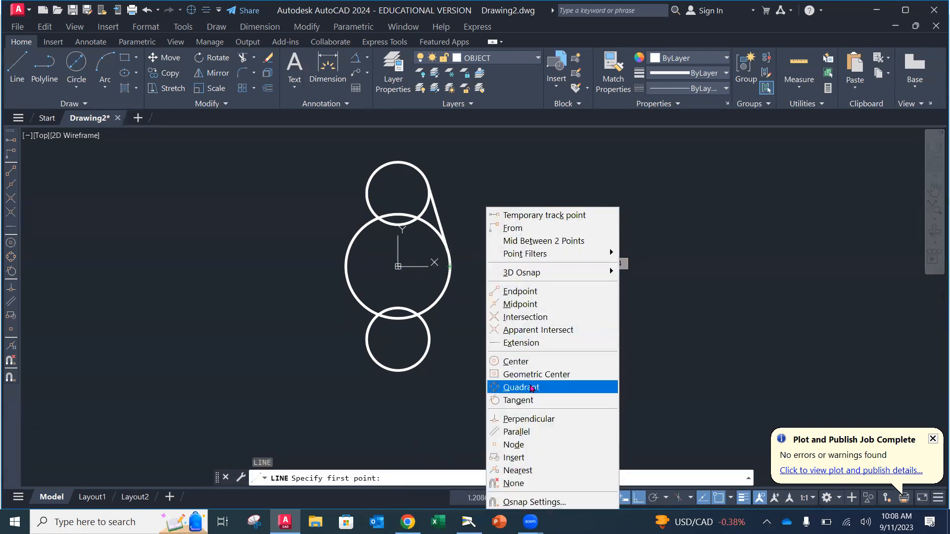
click(530, 400)
click(367, 190)
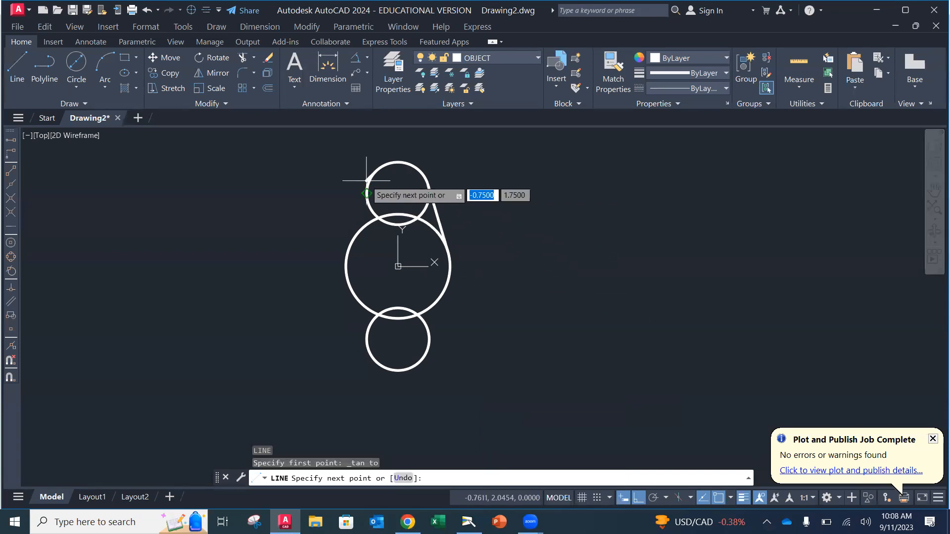
shift+right_click(363, 269)
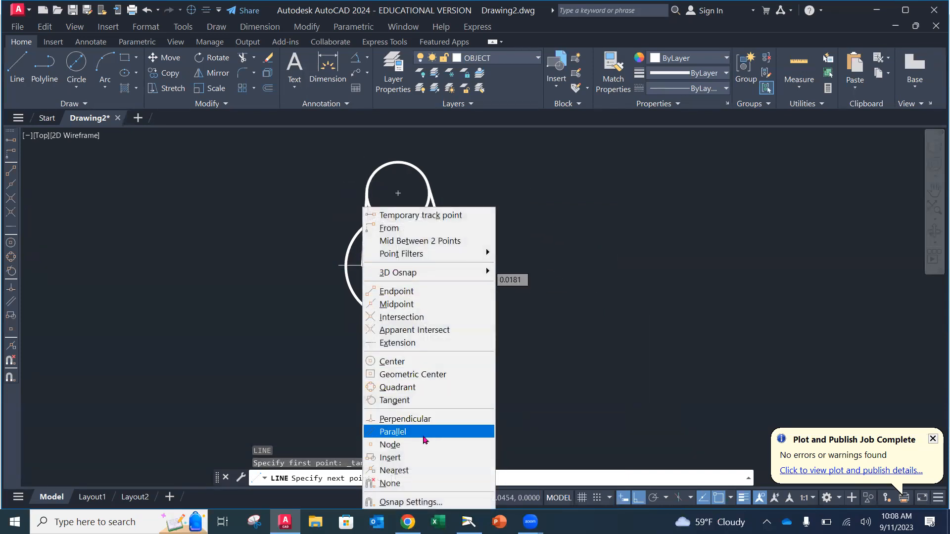
click(418, 401)
click(348, 252)
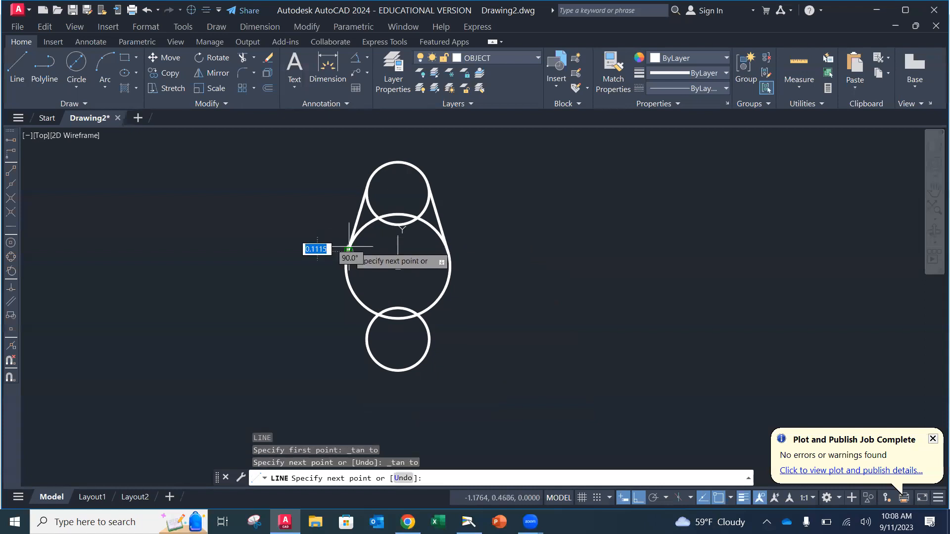
Step: Draw a line tangent to the right side of the large circle and the right side of the lower small circle
key(Return)
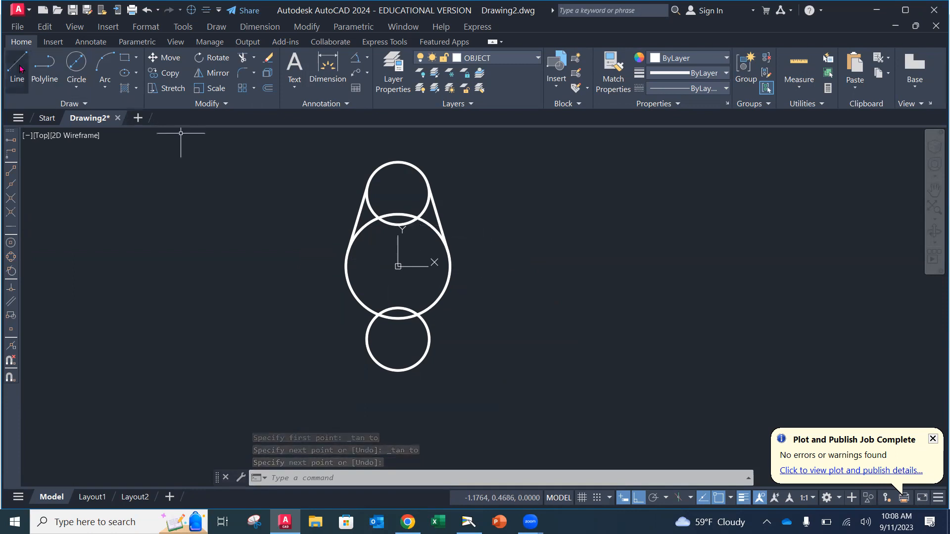
key(Return)
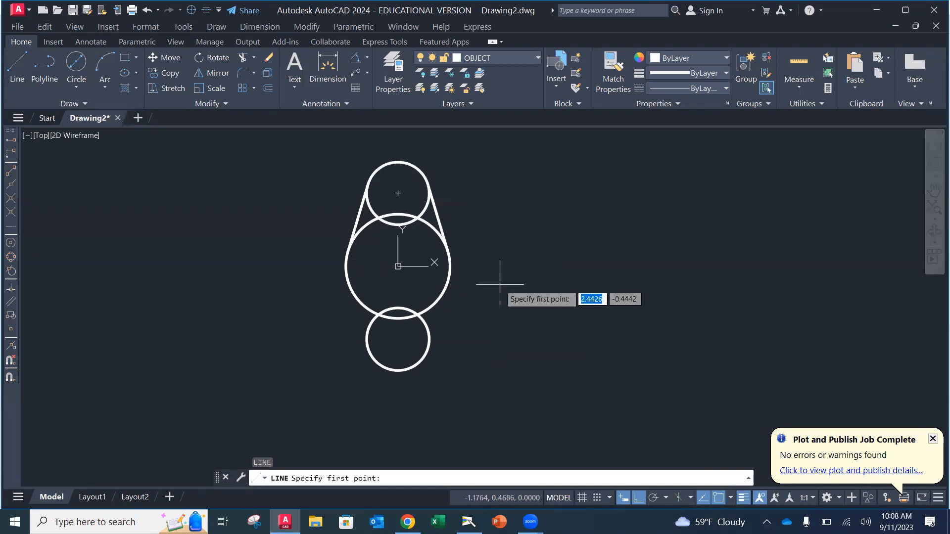
shift+right_click(473, 282)
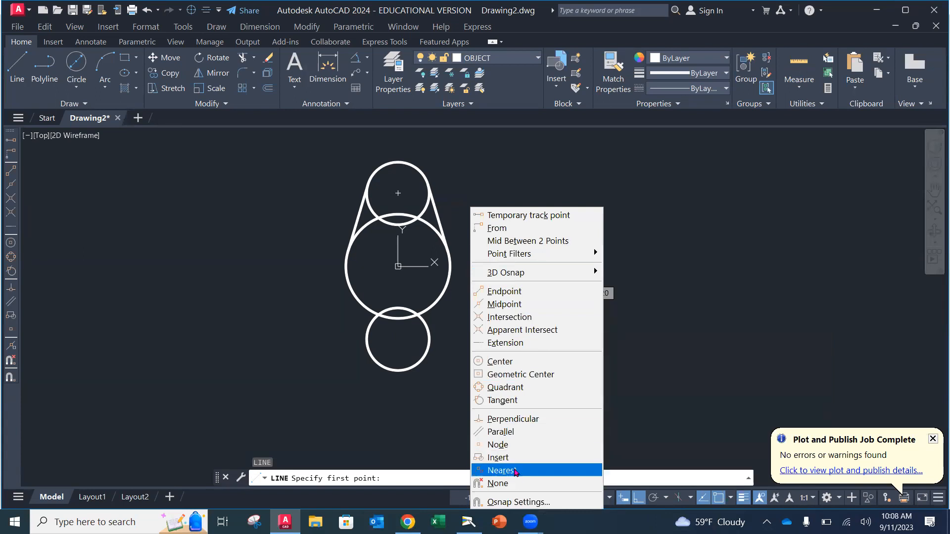
click(507, 400)
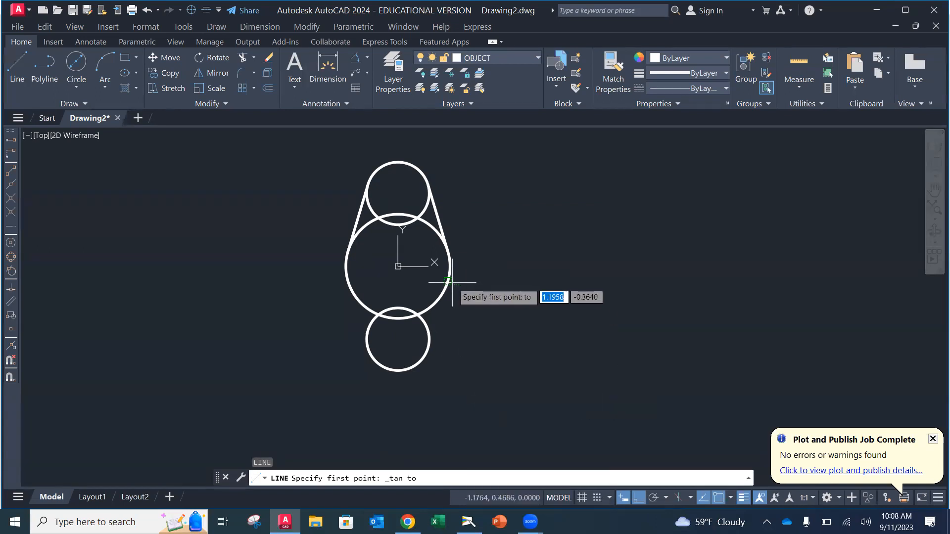
click(450, 267)
shift+right_click(446, 345)
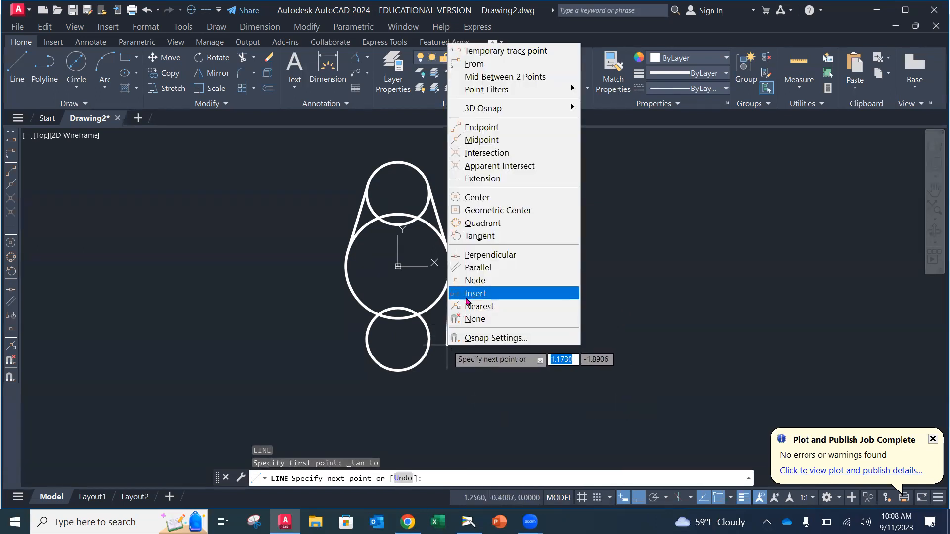
click(475, 236)
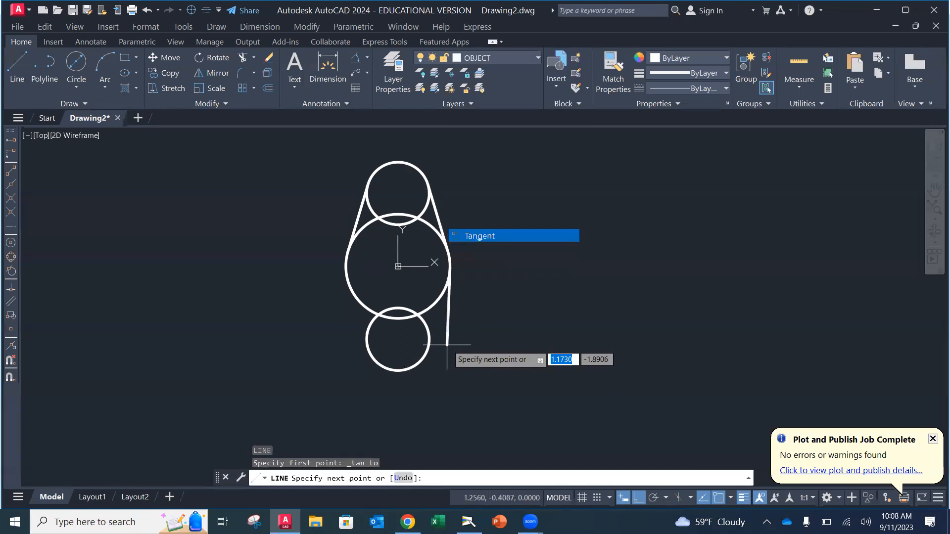
click(431, 349)
key(Escape)
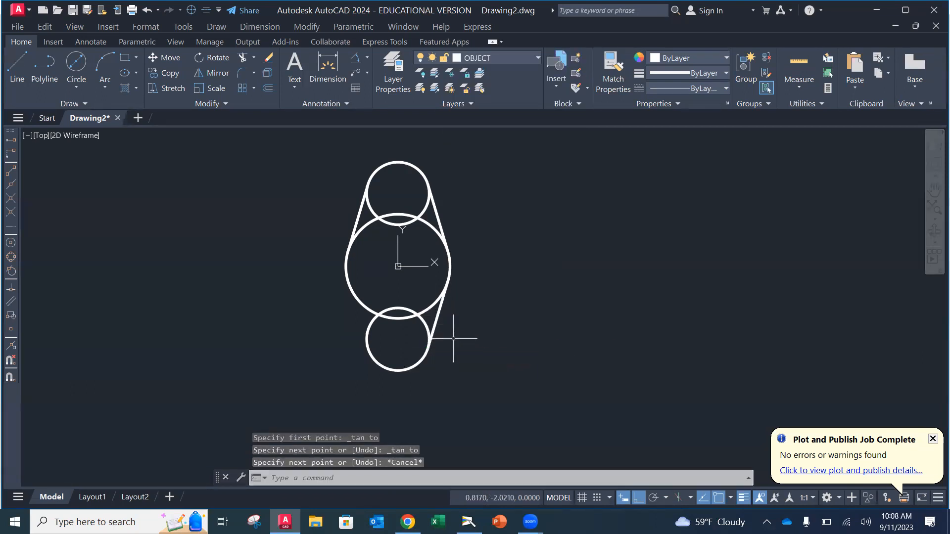
Step: Draw a line tangent to the left side of the large circle and the left side of the lower small circle
key(Return)
shift+right_click(502, 316)
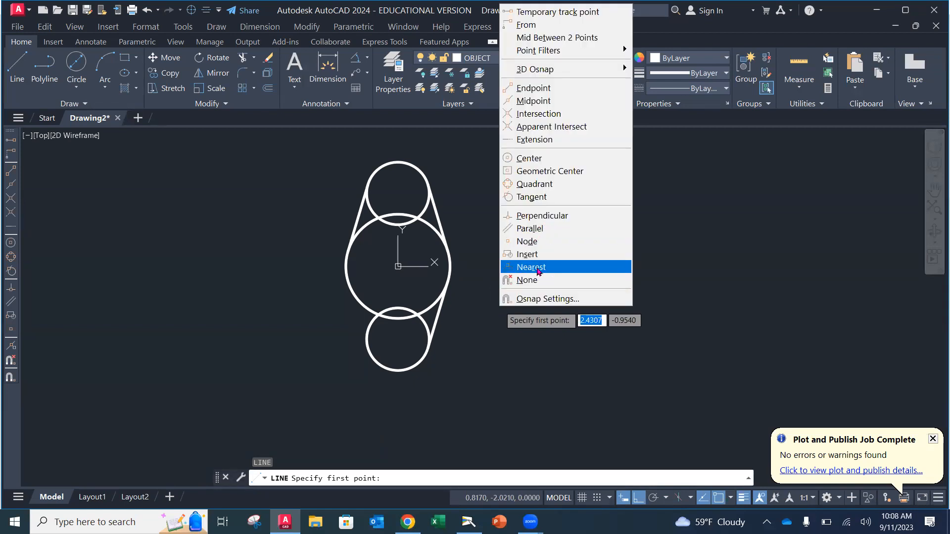
click(540, 199)
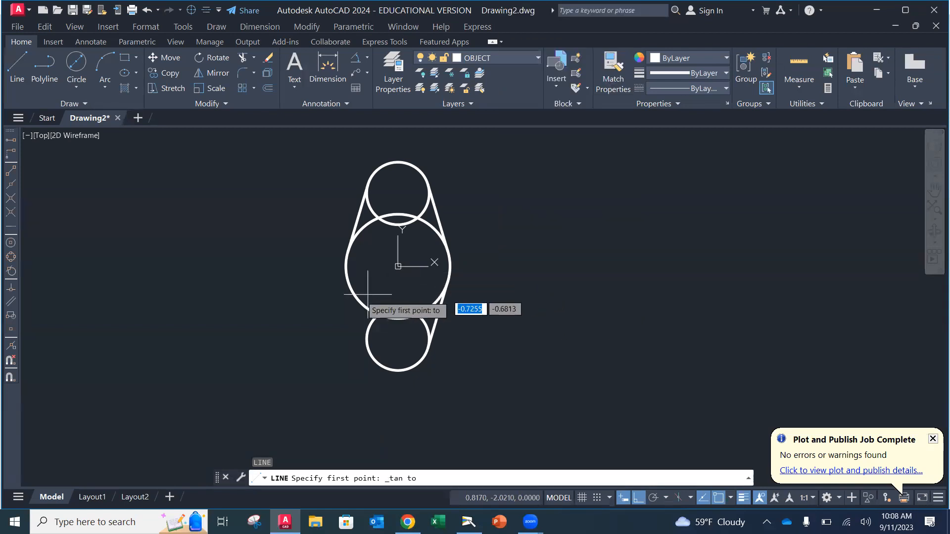
click(345, 272)
shift+right_click(377, 338)
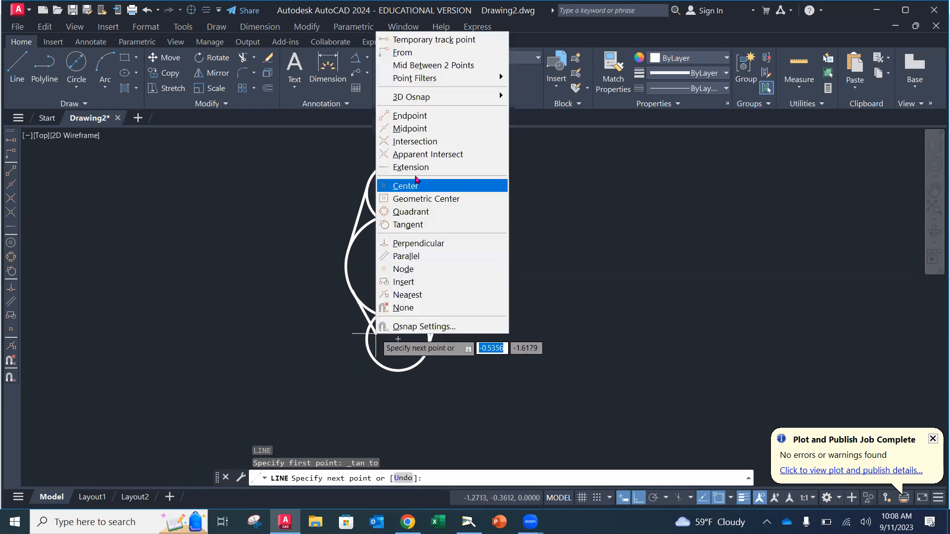
click(421, 220)
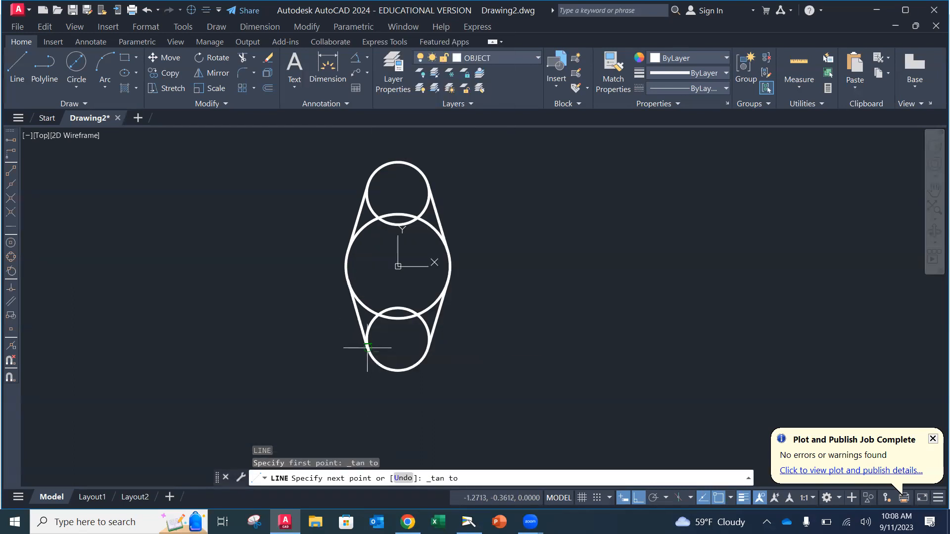
click(366, 341)
key(Escape)
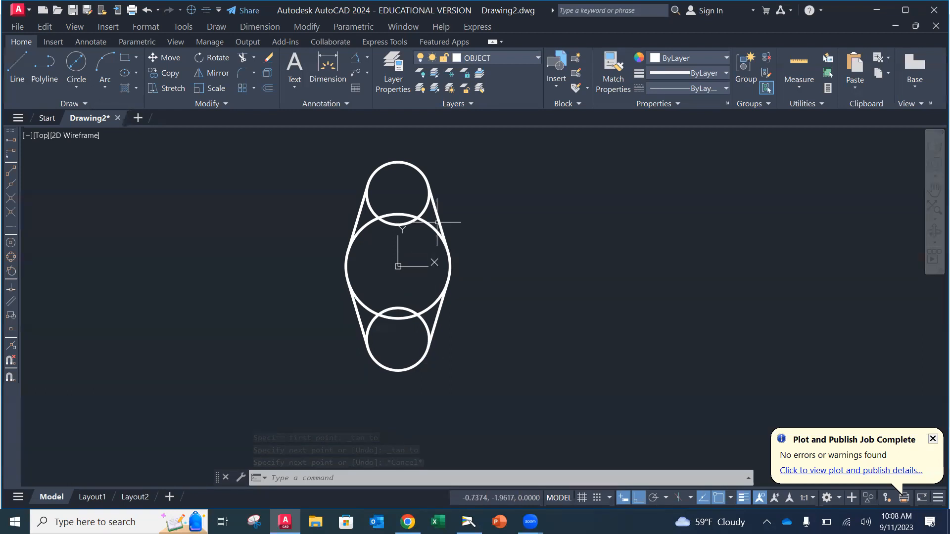
Step: Check the textbook drawing in the Camera app, and trim away the inner arcs of the upper and lower small circles in AutoCAD
click(462, 520)
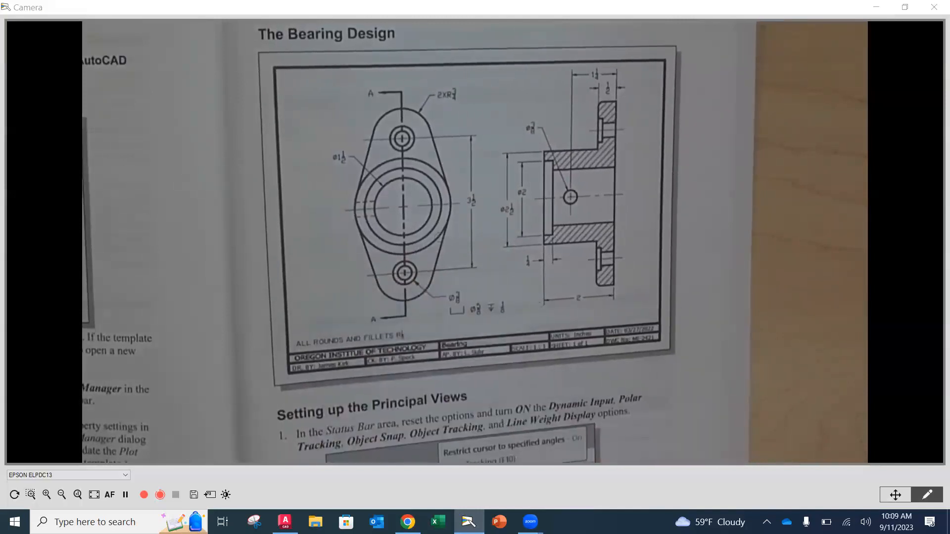
key(alt+Tab)
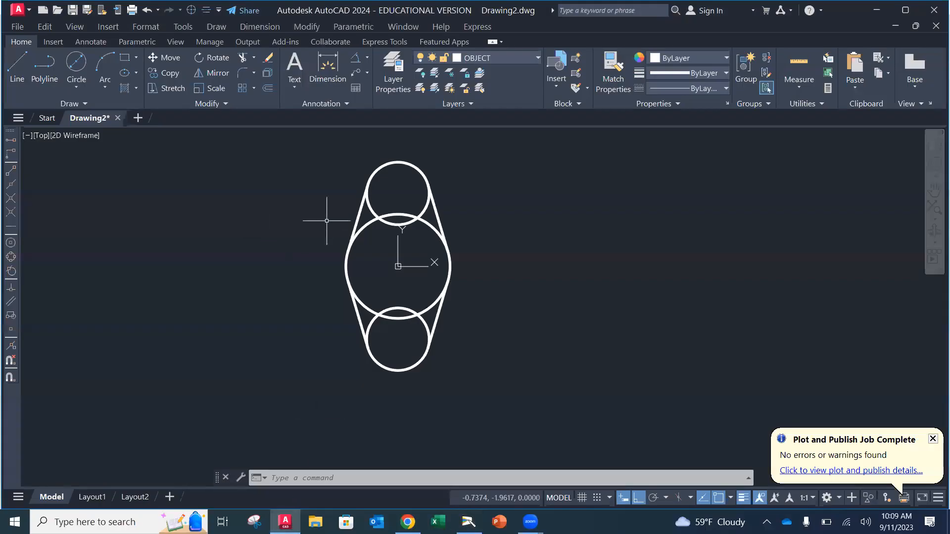
click(242, 58)
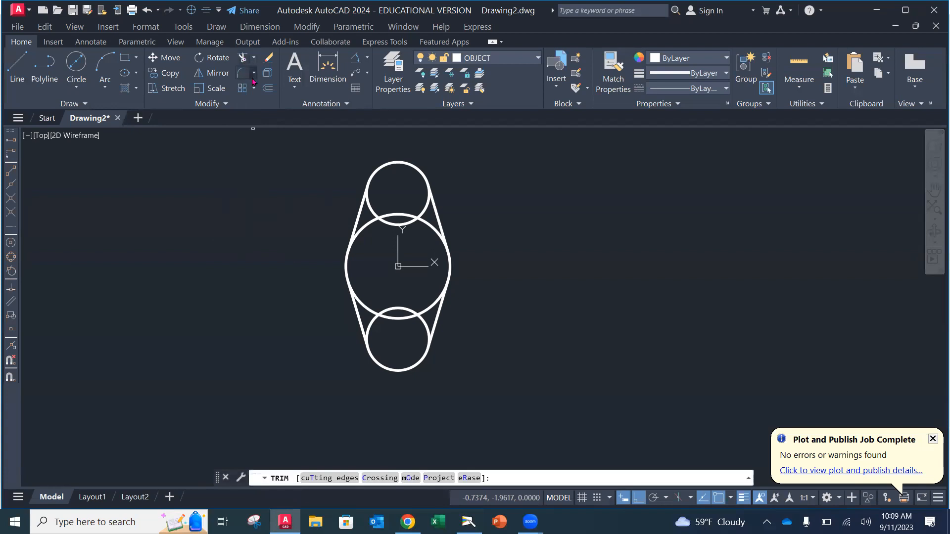
click(371, 208)
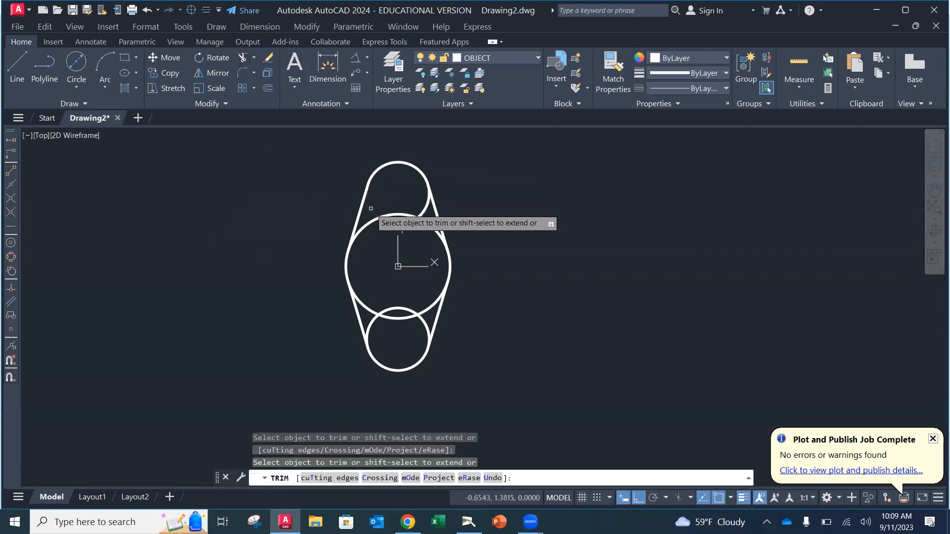
click(393, 224)
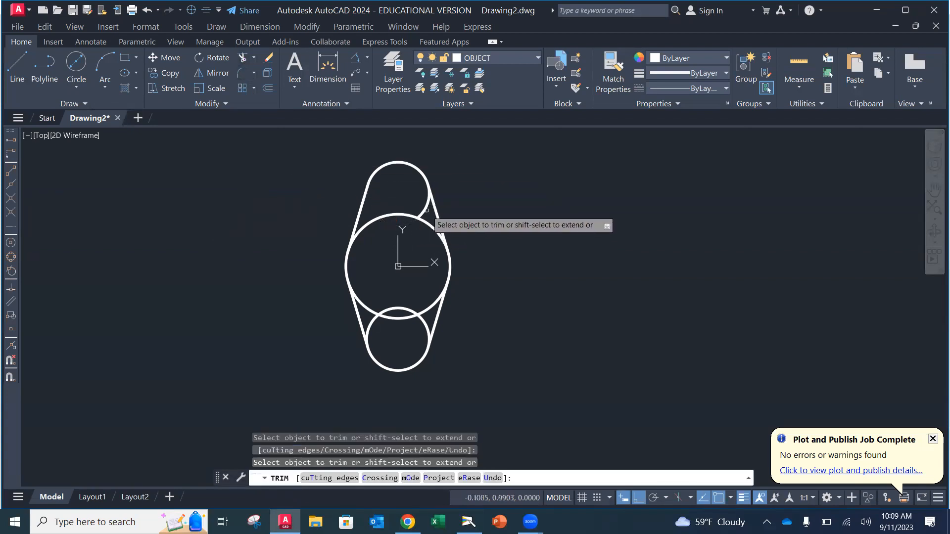
click(425, 210)
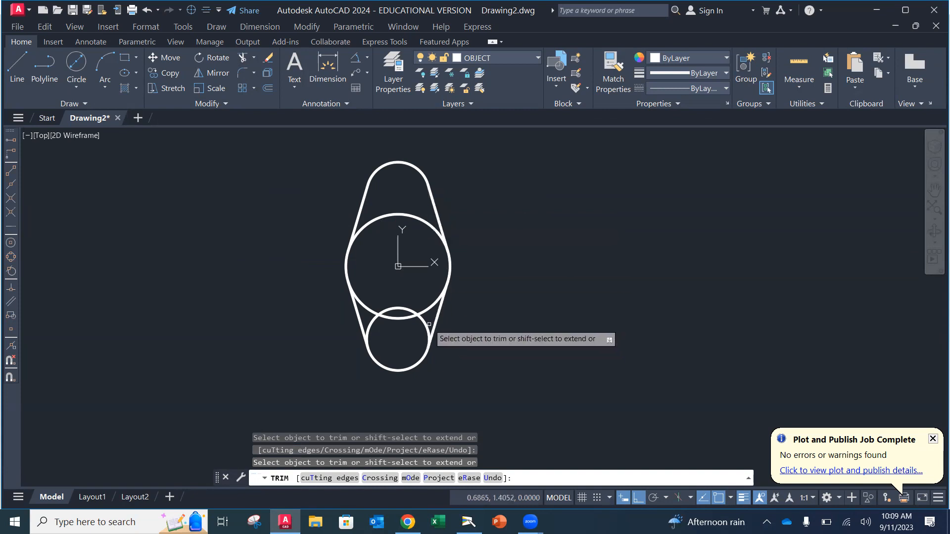
click(404, 307)
click(372, 331)
key(Escape)
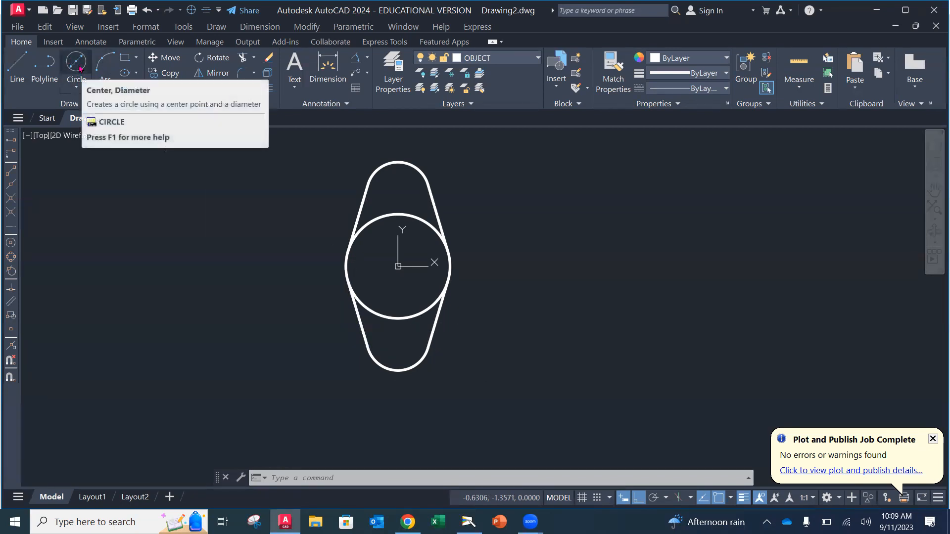
Step: Draw a 1.5-diameter circle concentric with the large circle at the origin
click(80, 69)
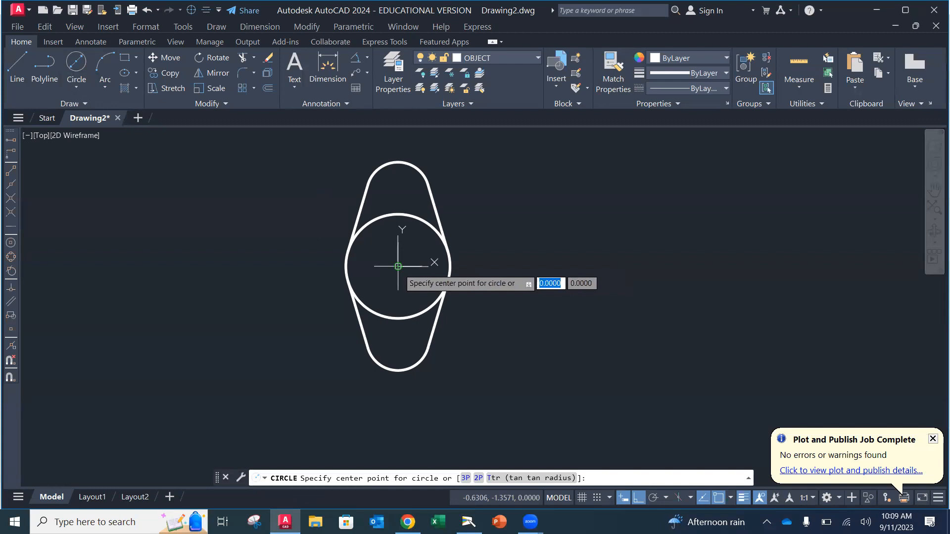
click(398, 266)
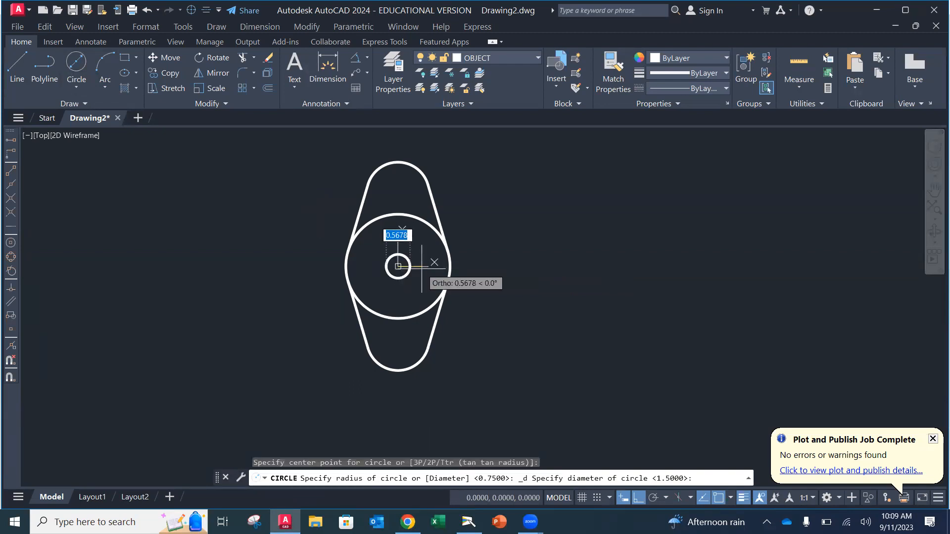
text(1)
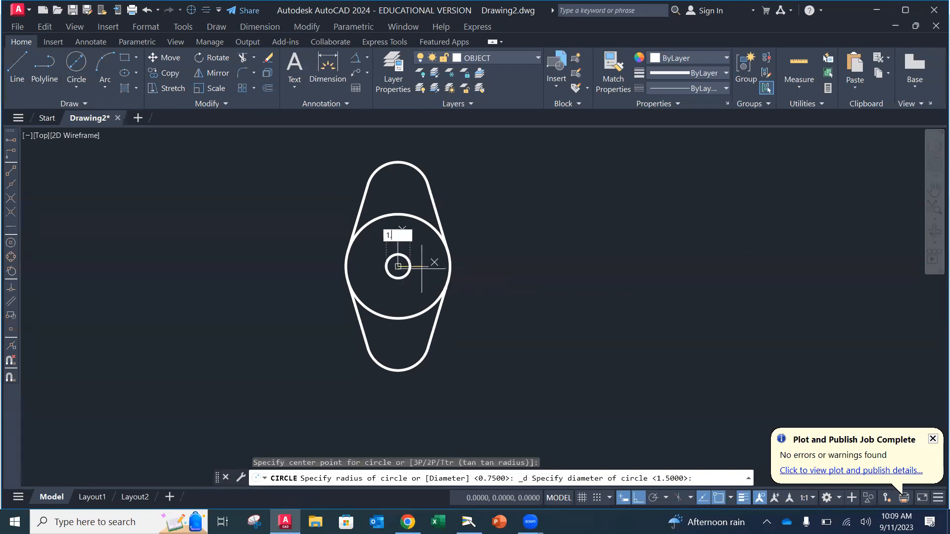
text(.5)
key(Return)
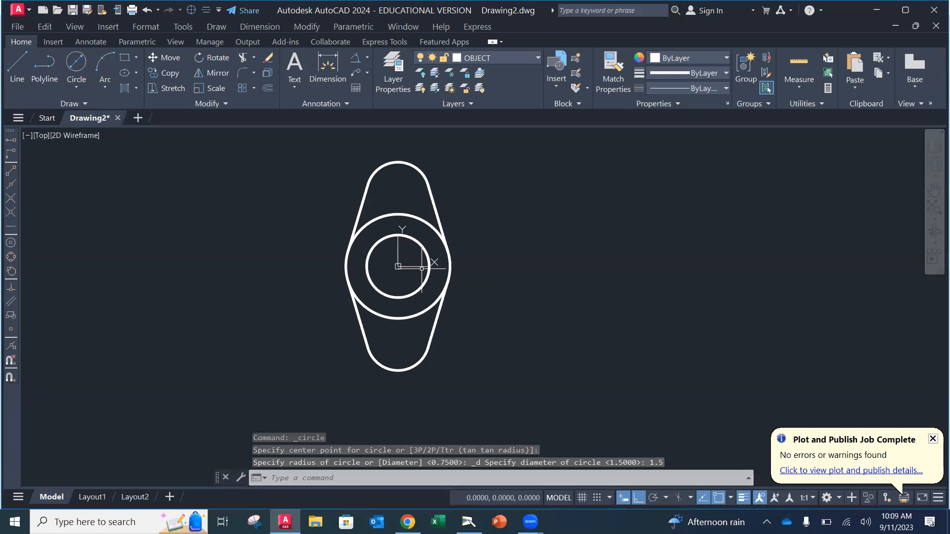
Step: Draw a 2-diameter circle centred at the origin, between the bore circle and the large outer circle
click(76, 66)
click(398, 267)
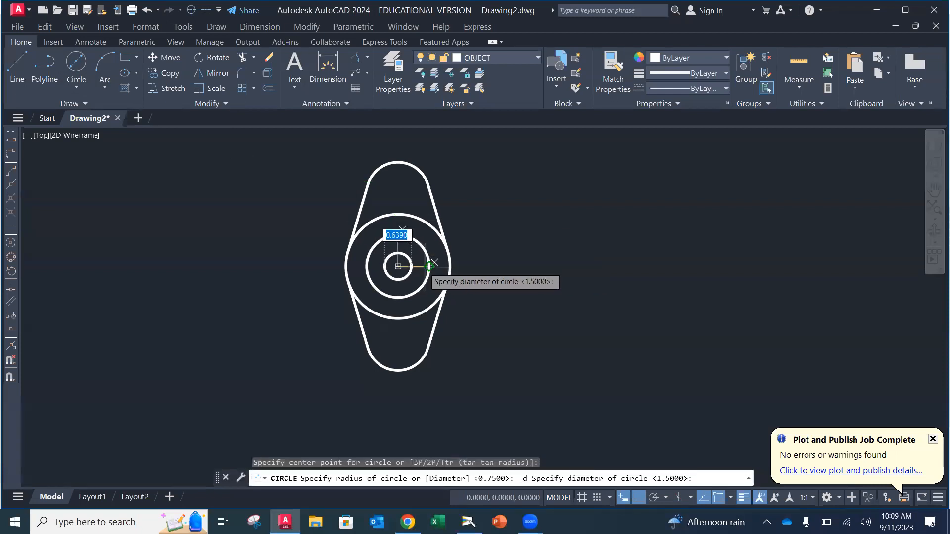
text(2)
key(Return)
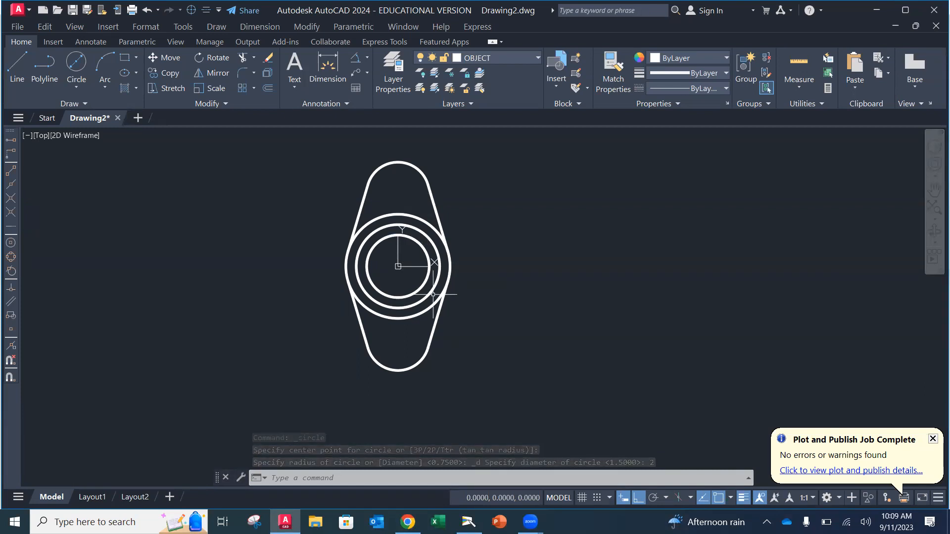
key(Escape)
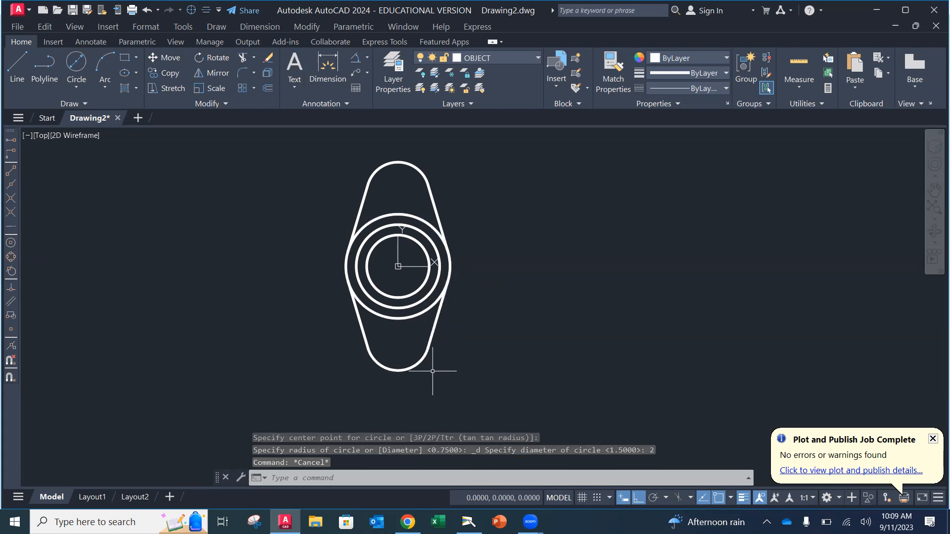
Step: Draw a .375-diameter hole circle at the centre of the lower rounded end
click(85, 68)
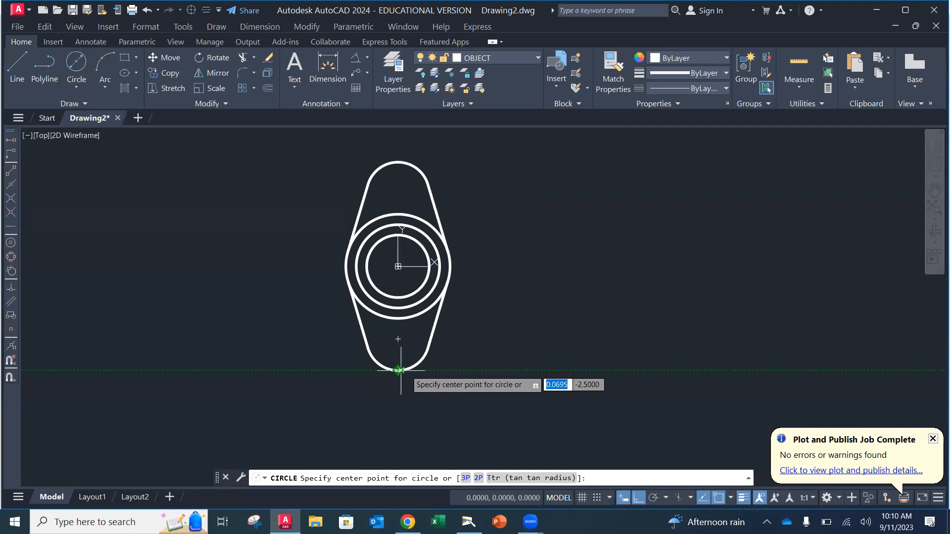
click(398, 339)
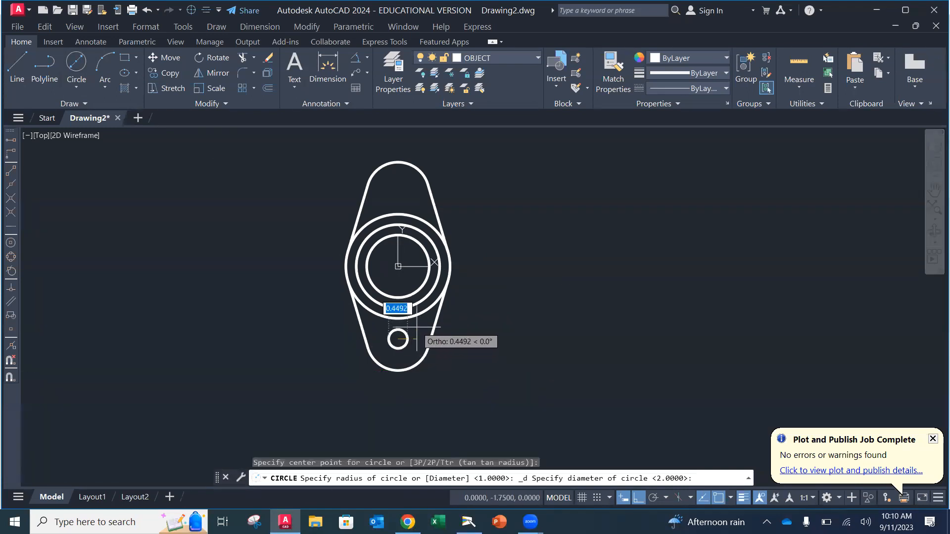
key(BackSpace)
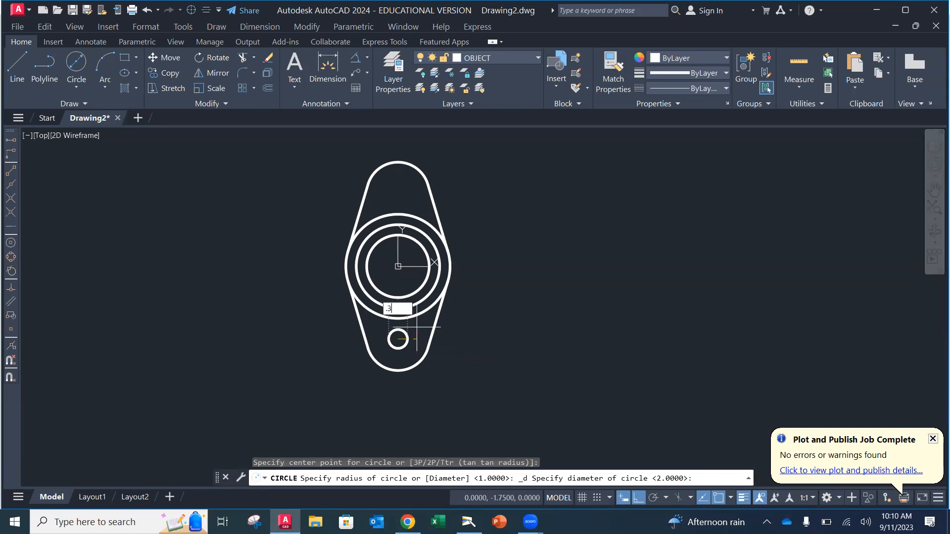
text(.375)
key(Return)
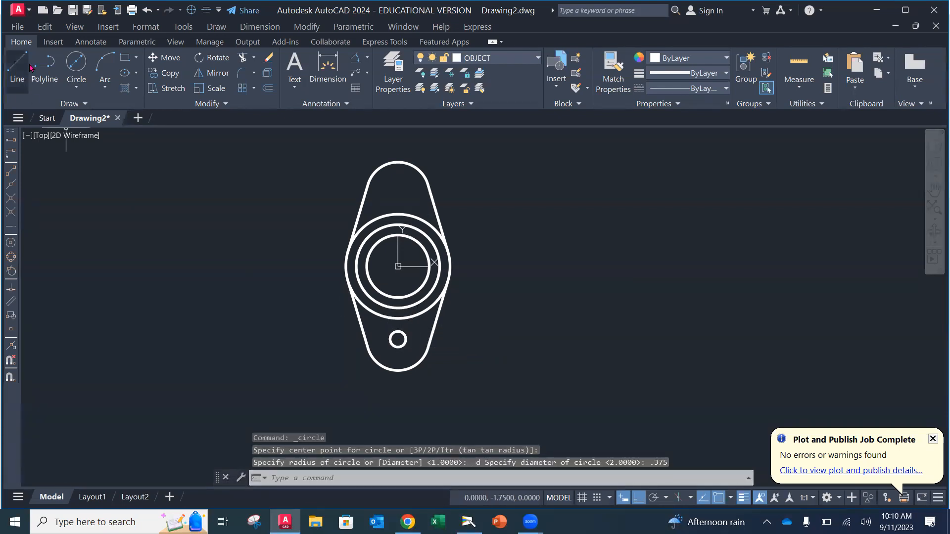
Step: Draw a .625-diameter counterbore circle concentric with the small hole in the lower end
click(79, 62)
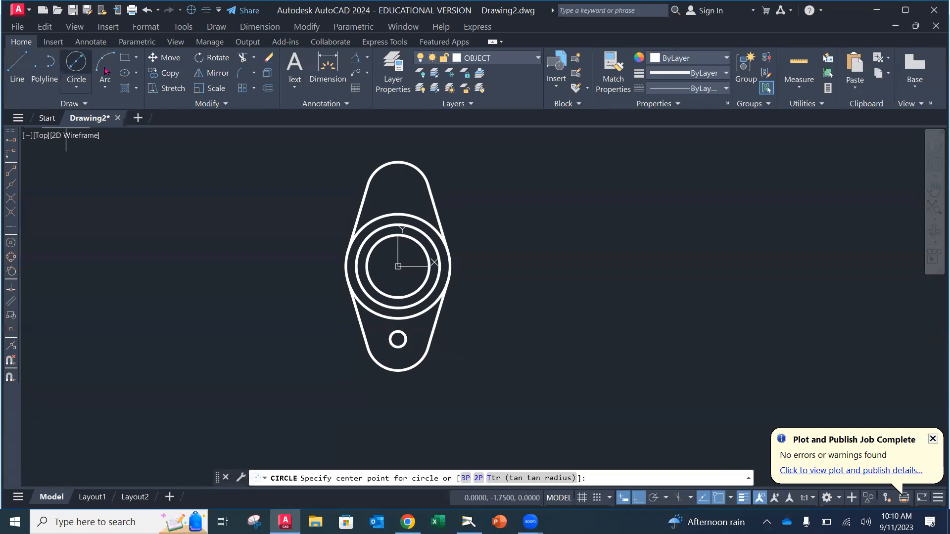
click(398, 339)
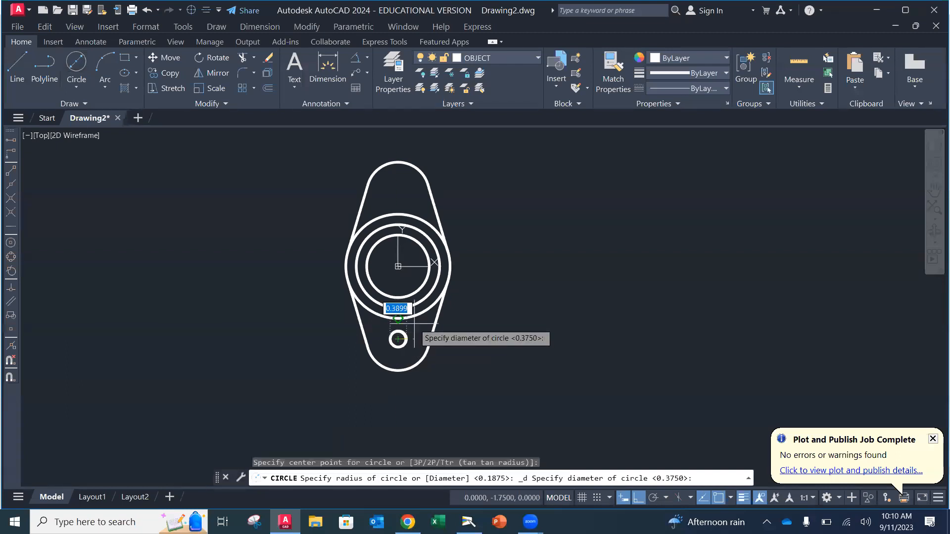
text(.6)
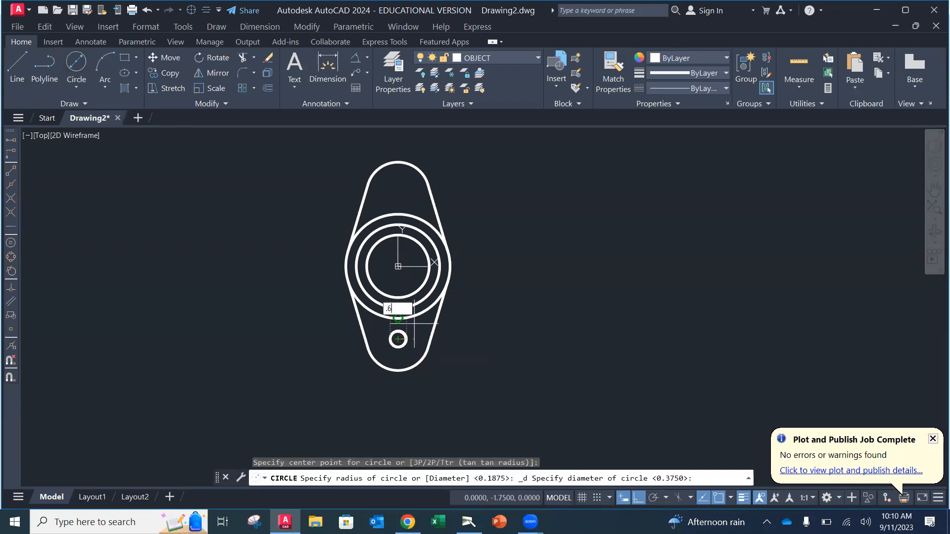
text(25)
key(Return)
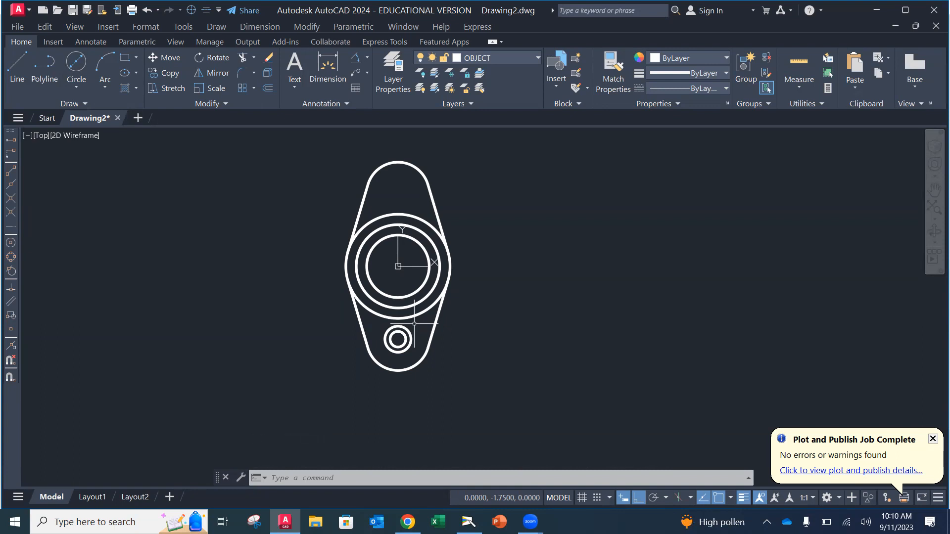
Step: Copy the small hole and its counterbore circle from the lower end's centre to the centre of the upper rounded end
click(171, 74)
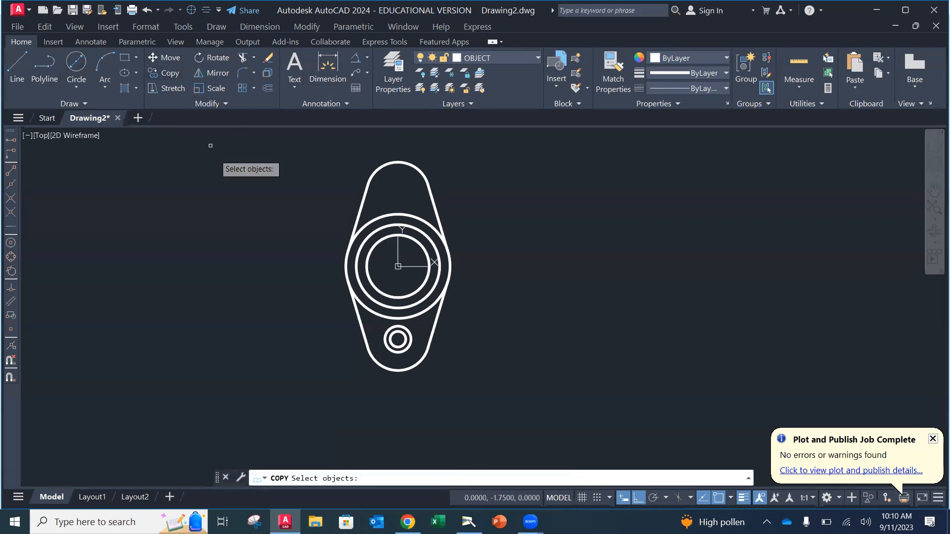
click(394, 334)
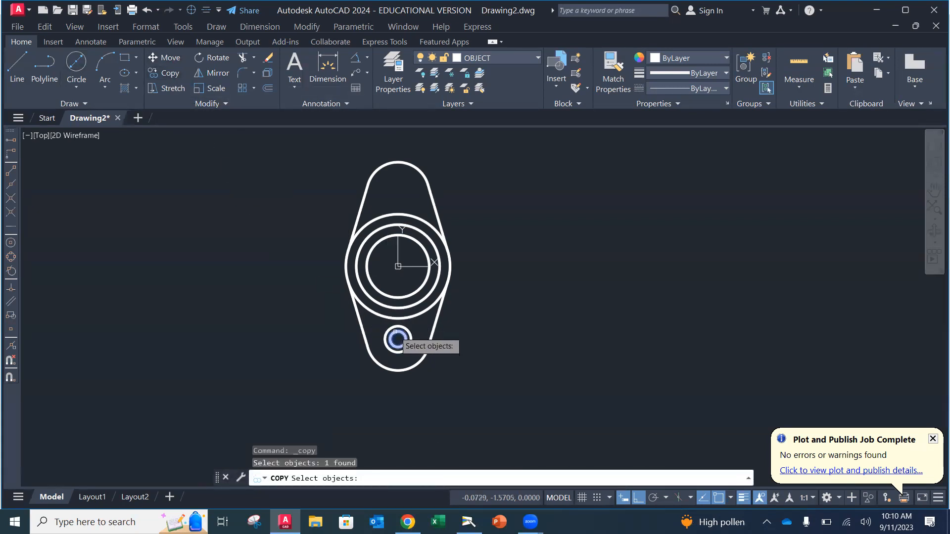
click(389, 329)
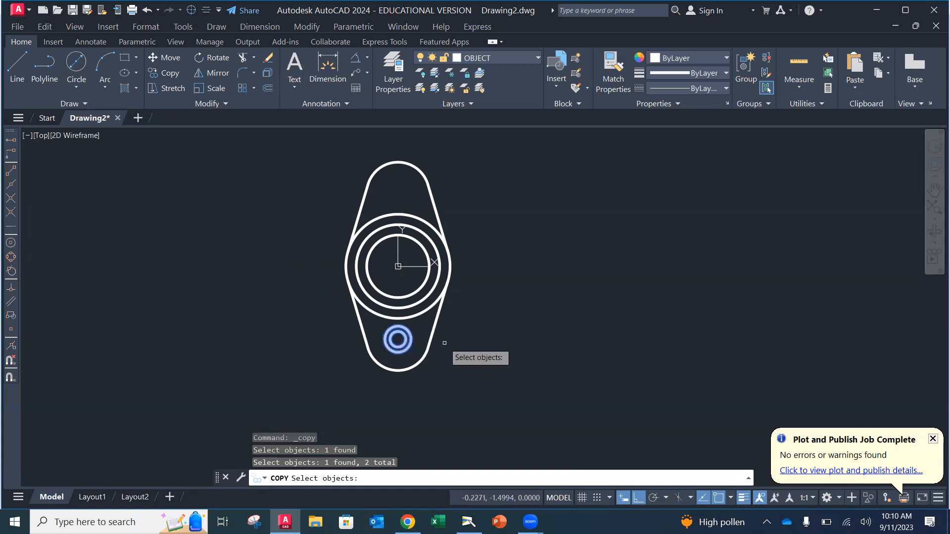
key(Return)
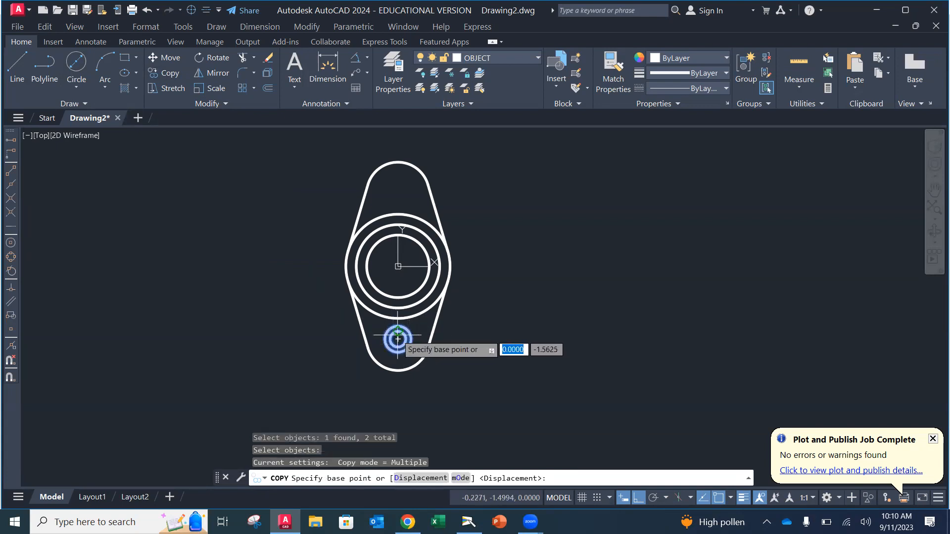
click(397, 340)
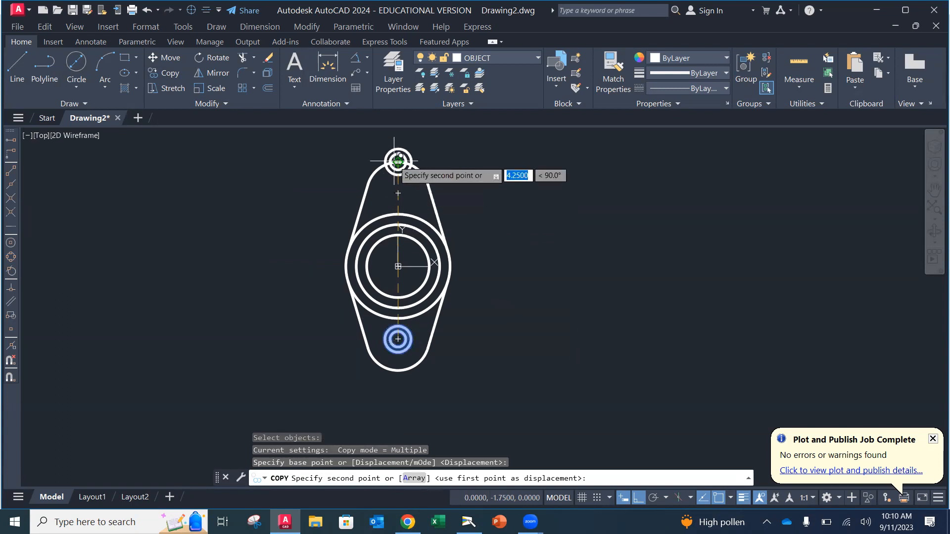
click(397, 193)
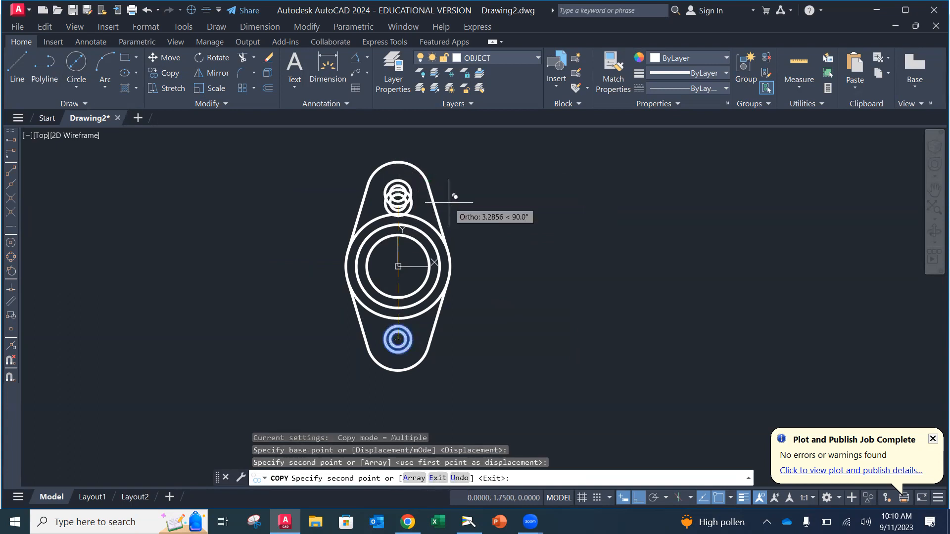
key(Escape)
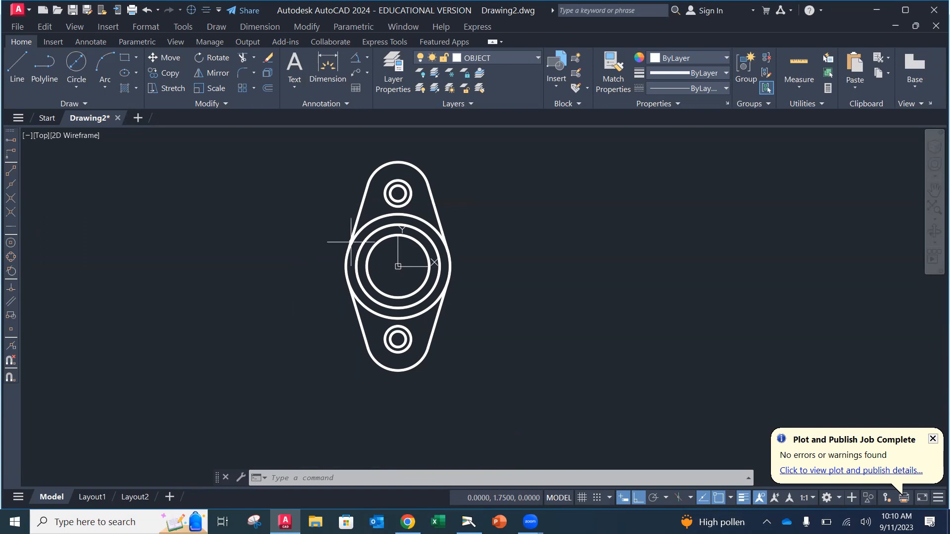
Step: Examine the section view dimensions in the textbook drawing in the Camera app, and review the running object snap modes back in AutoCAD
mouse_move(368, 268)
mouse_move(408, 522)
click(469, 522)
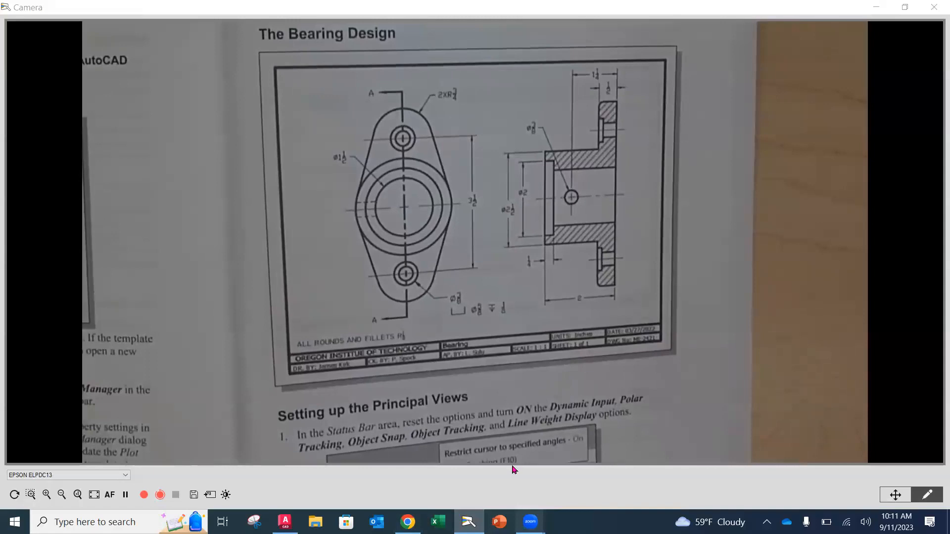
click(285, 522)
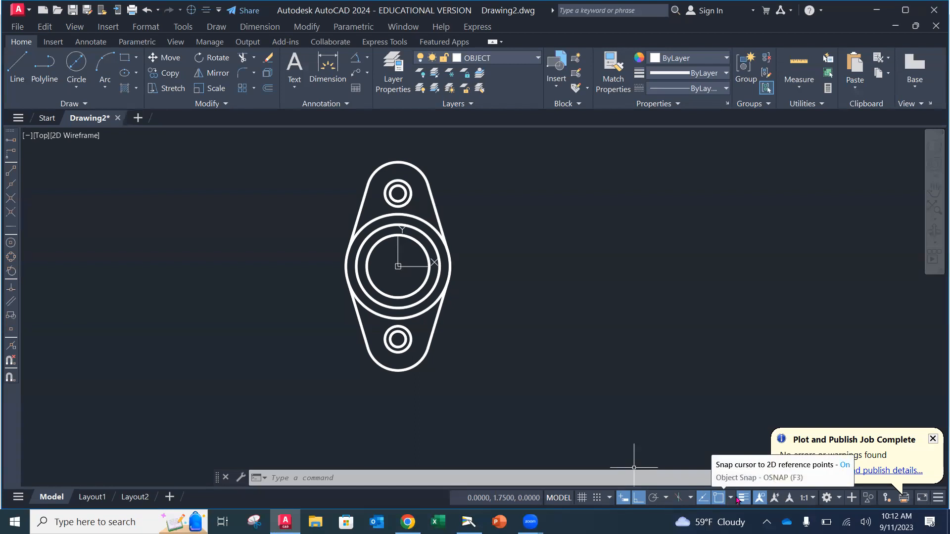
click(732, 499)
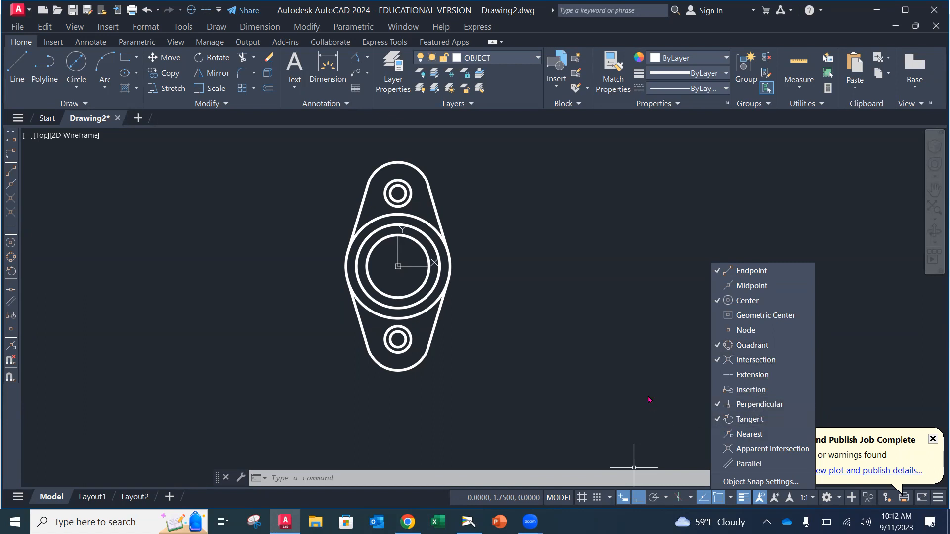
key(Escape)
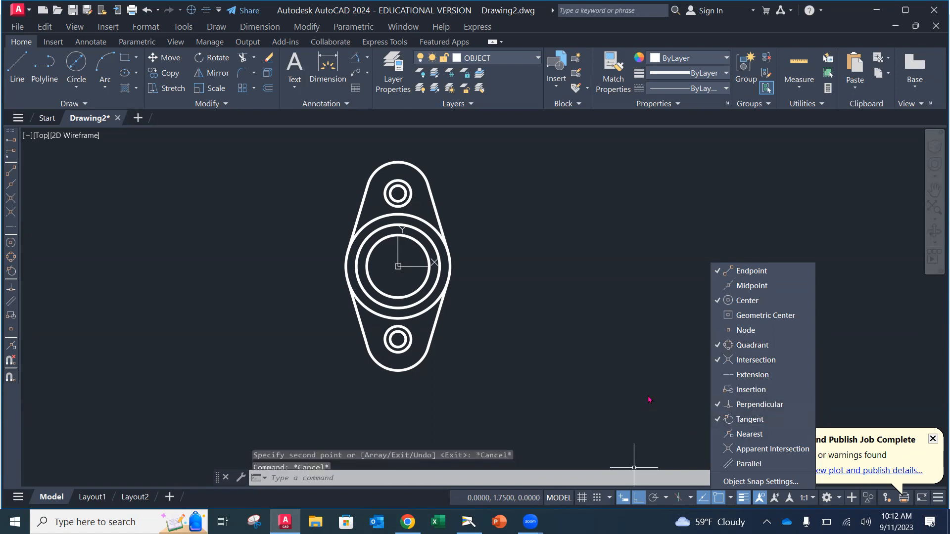
click(651, 398)
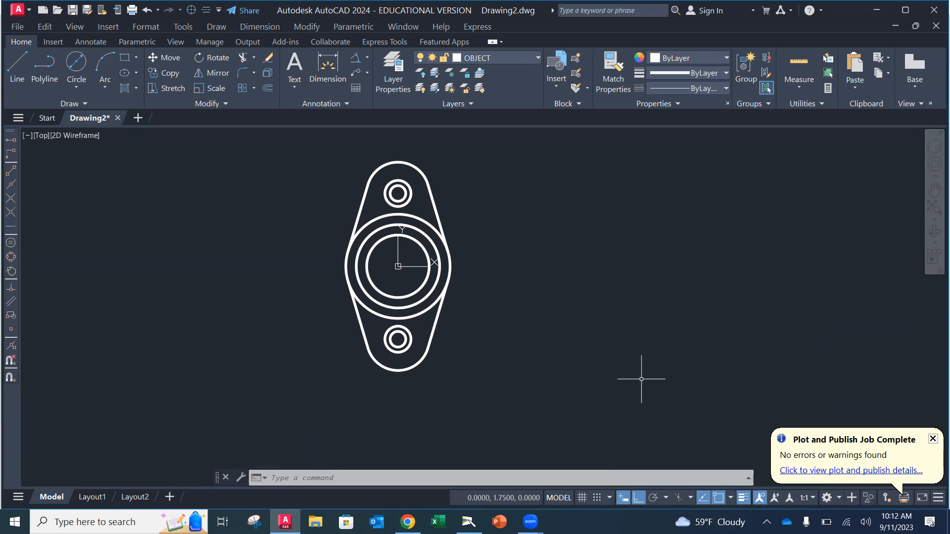
Step: Start the side view outline with a vertical line aligned to the front view's top and bottom quadrants, and a .5 base edge running left
click(20, 63)
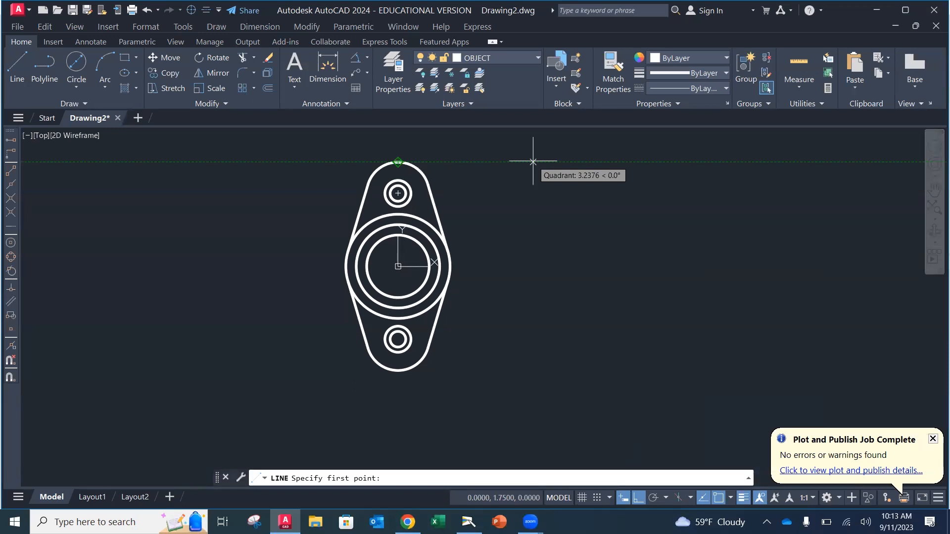
click(617, 162)
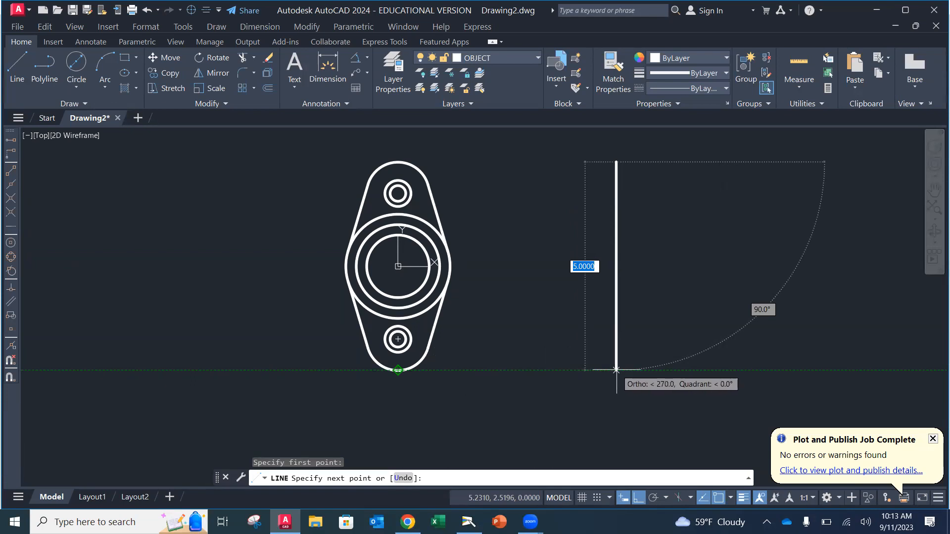
click(616, 370)
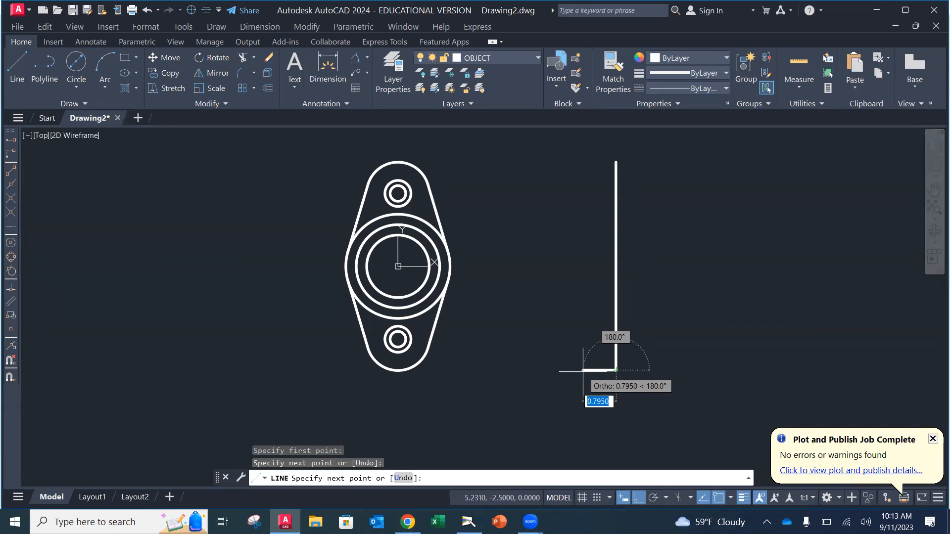
text(.5)
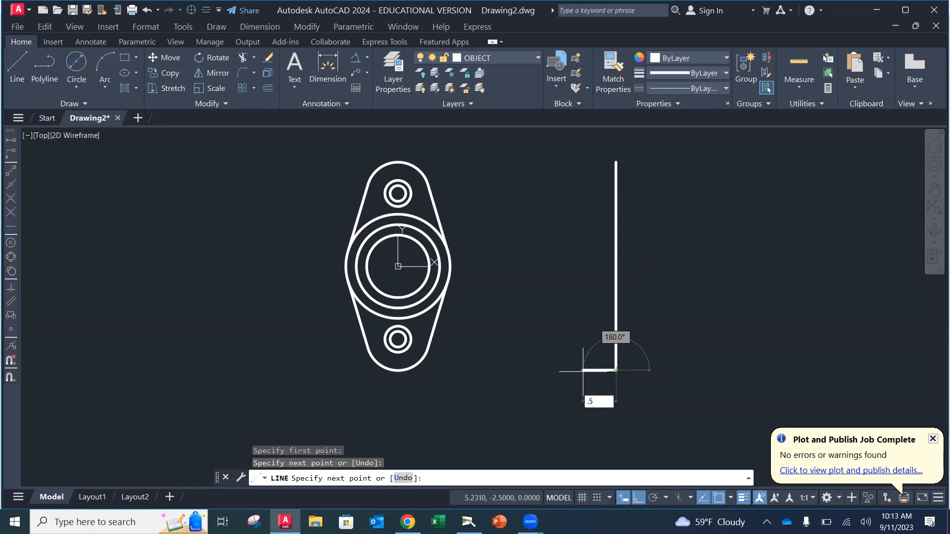
key(Return)
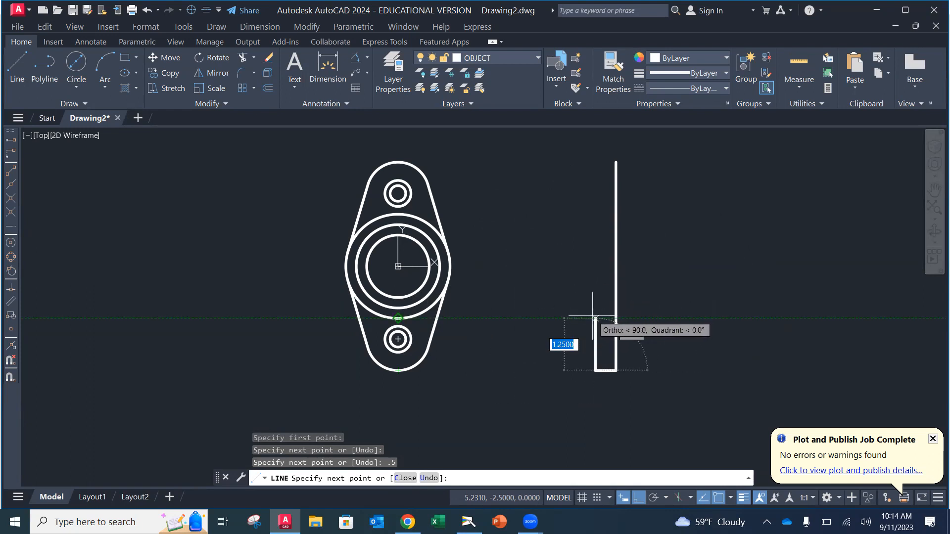
Step: Continue the outline up to the level of the large circle's lower quadrant and 1.5 left for the hub's lower edge
click(595, 319)
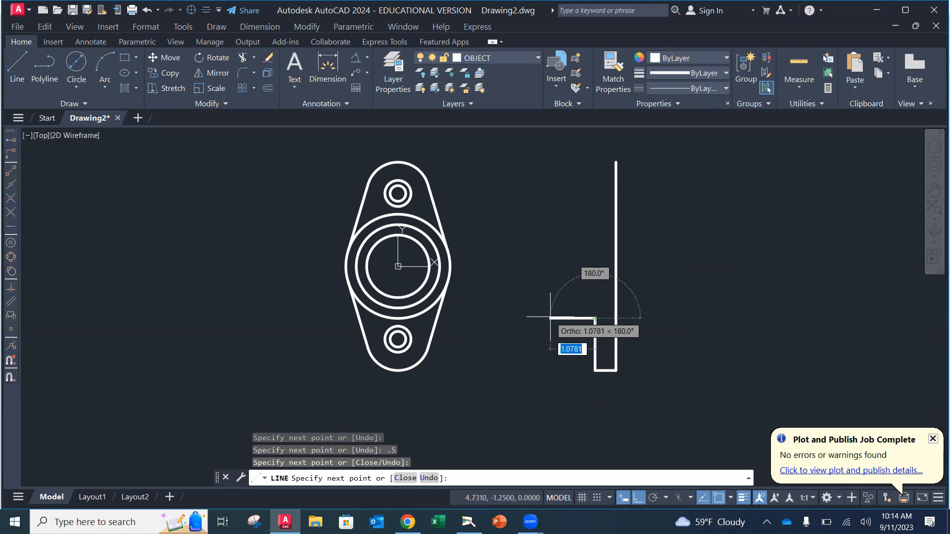
text(1.5)
key(Return)
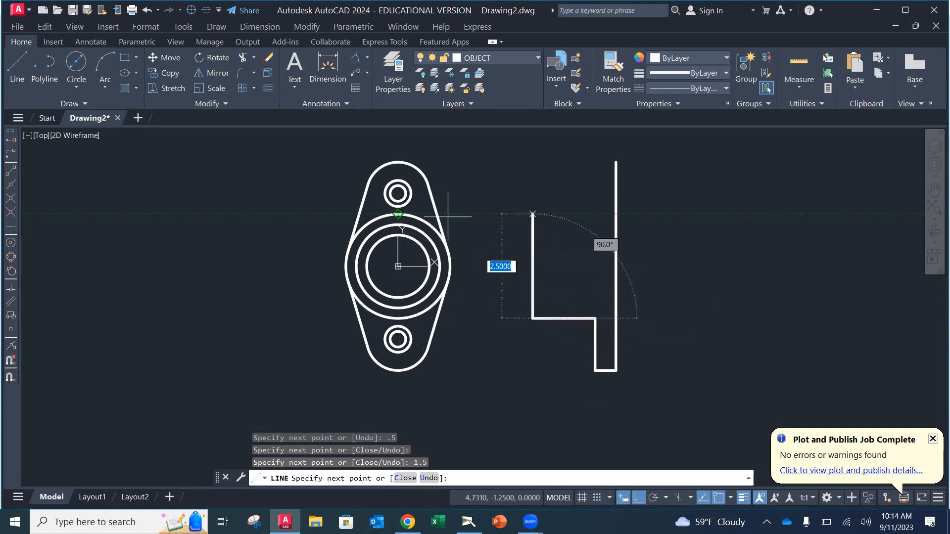
Step: Complete the hub's left and upper edges and the flange's upper part, aligned with the front view, and close the outline
click(533, 215)
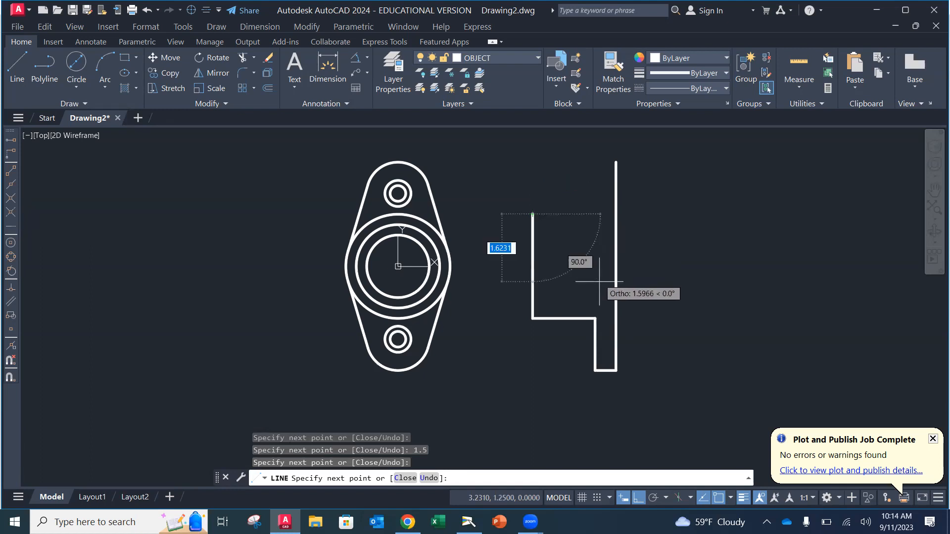
click(596, 214)
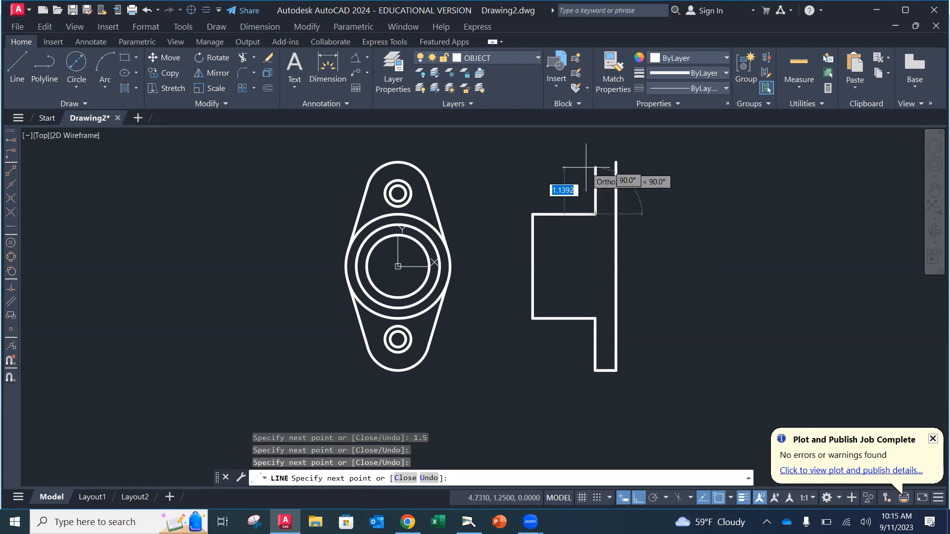
click(613, 162)
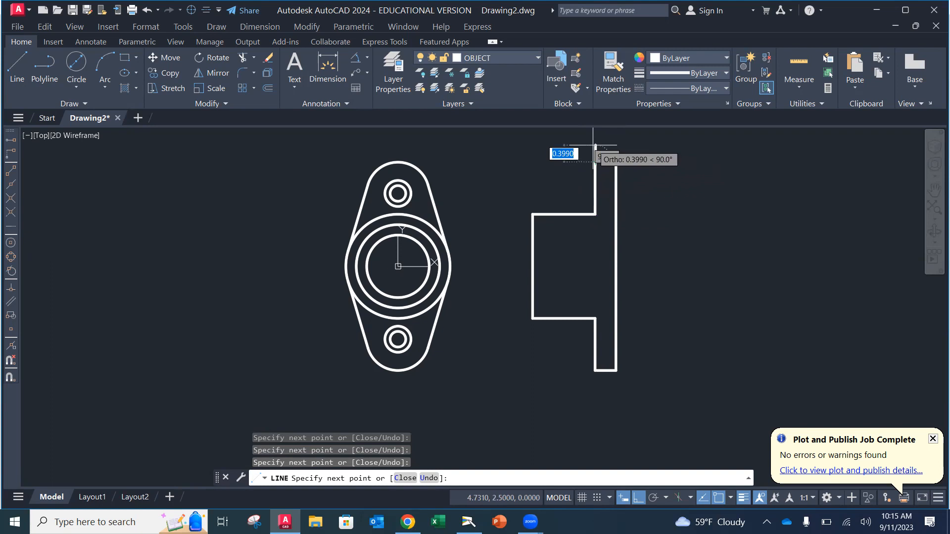
text(c)
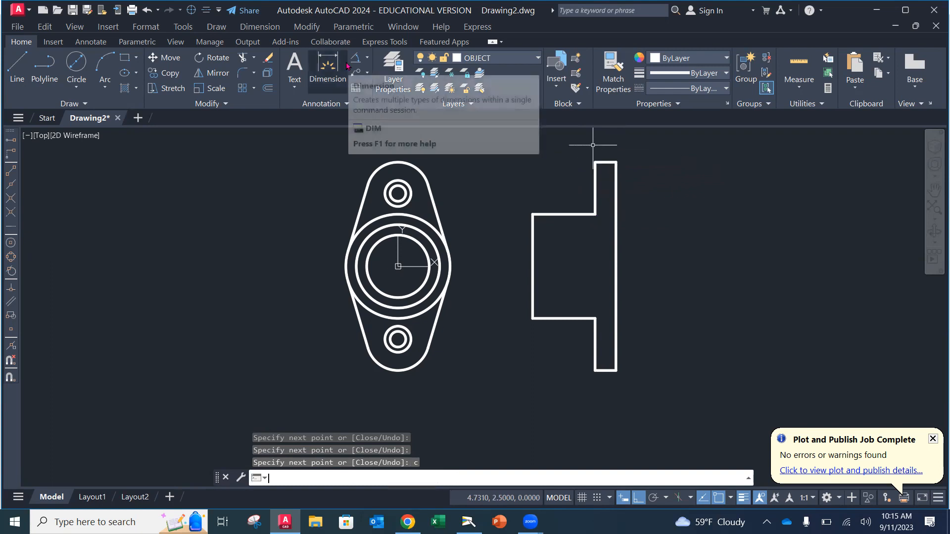
key(Return)
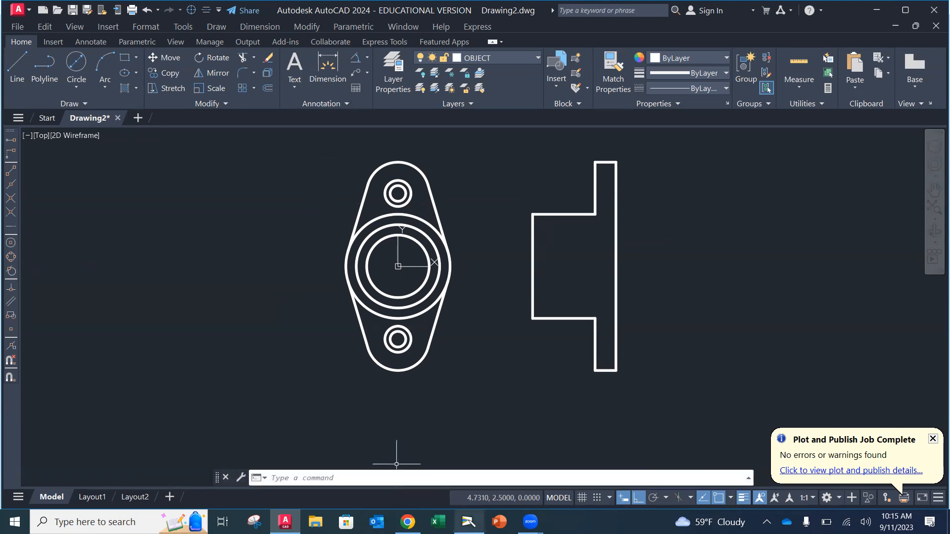
Step: Check the fillet note on the Camera app's textbook drawing, and fillet the side view flange's upper left corner with a .125 radius in AutoCAD
key(alt+Tab)
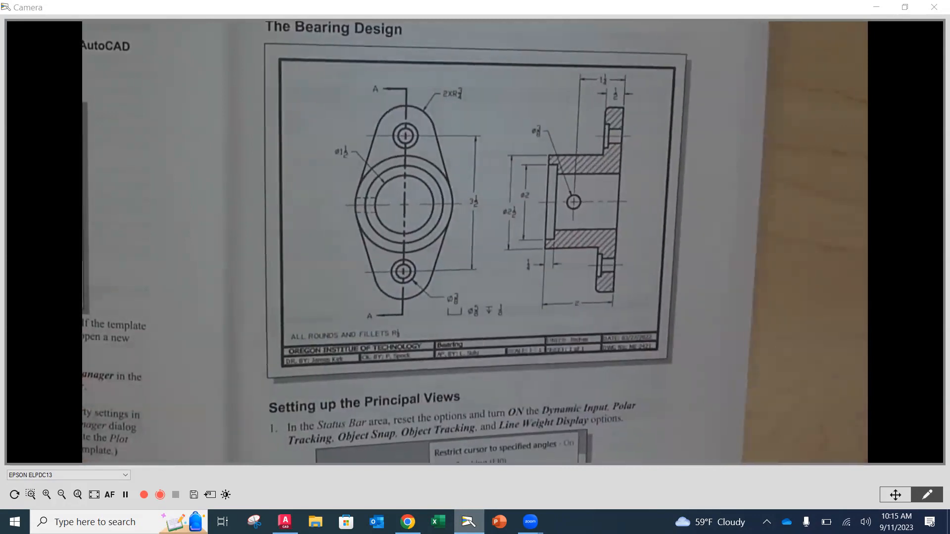
mouse_move(407, 522)
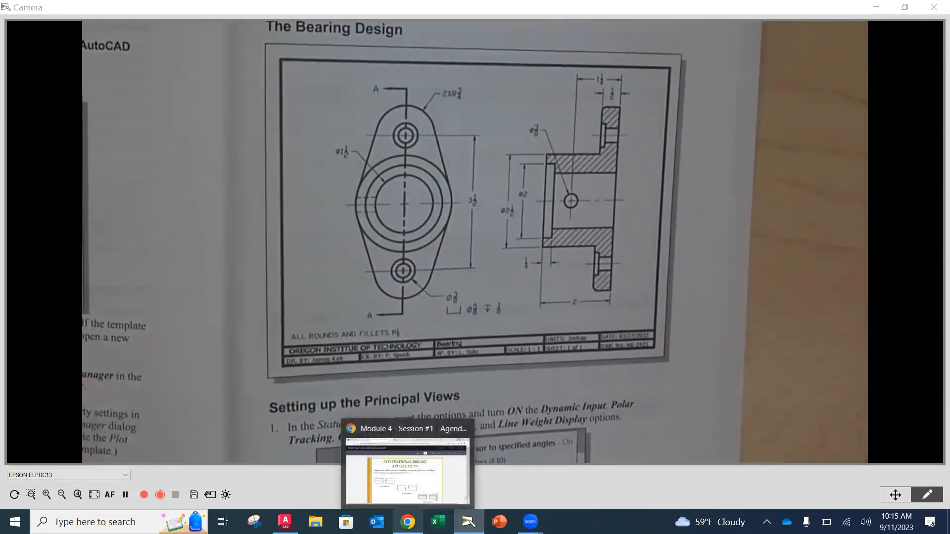
click(286, 522)
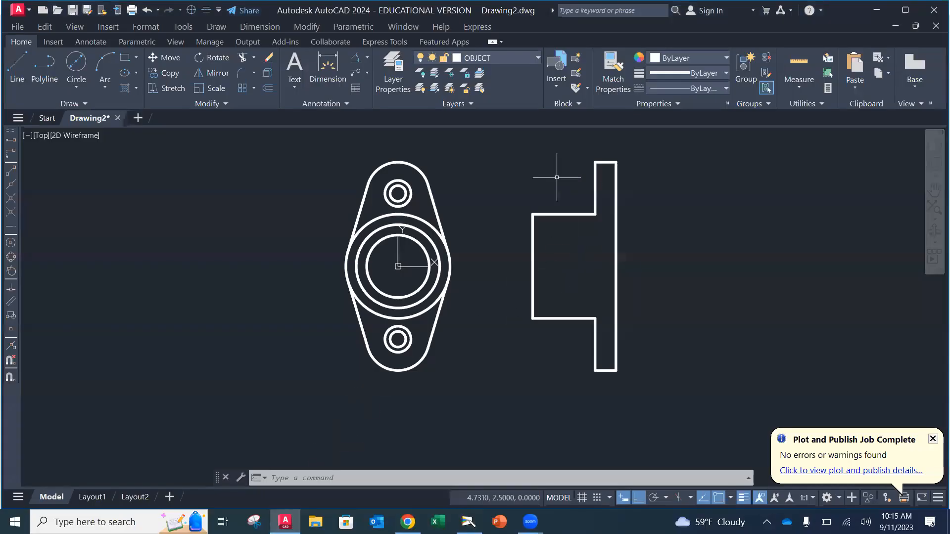
click(243, 75)
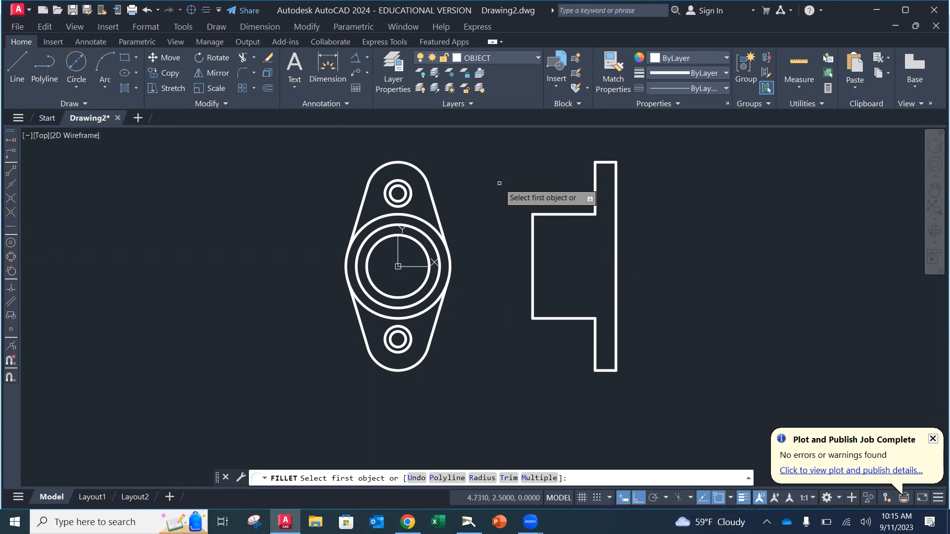
text(r)
key(Return)
text(.125)
key(Return)
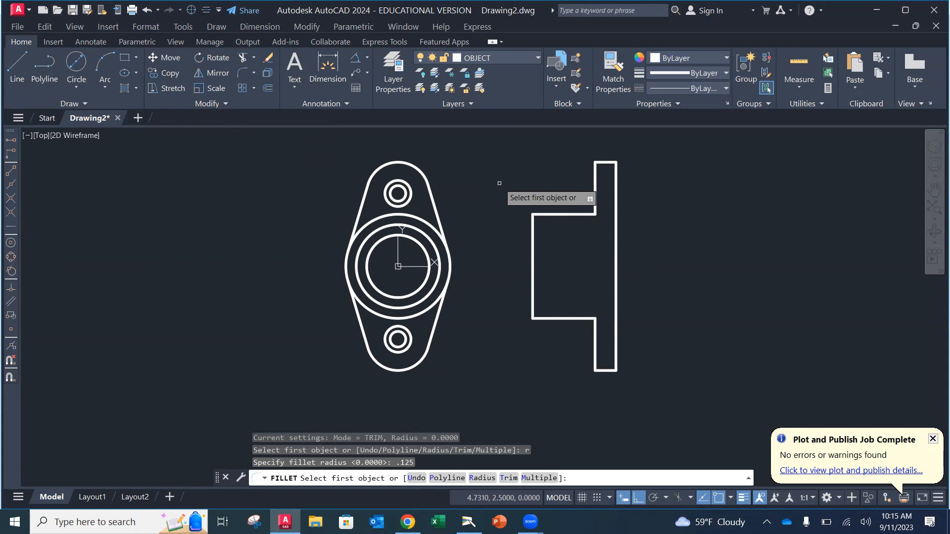
click(607, 161)
click(593, 180)
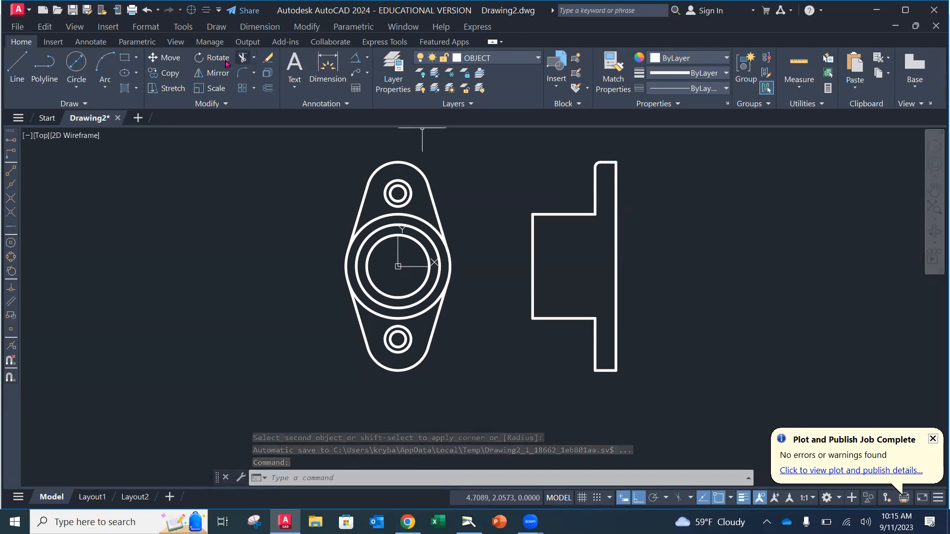
Step: Fillet the side view flange's lower left corner with the same radius
click(240, 74)
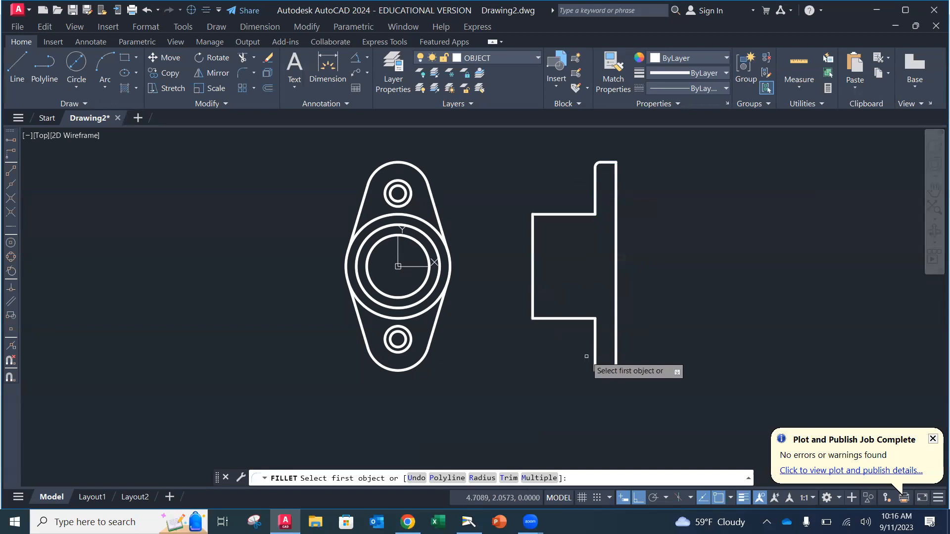
click(596, 360)
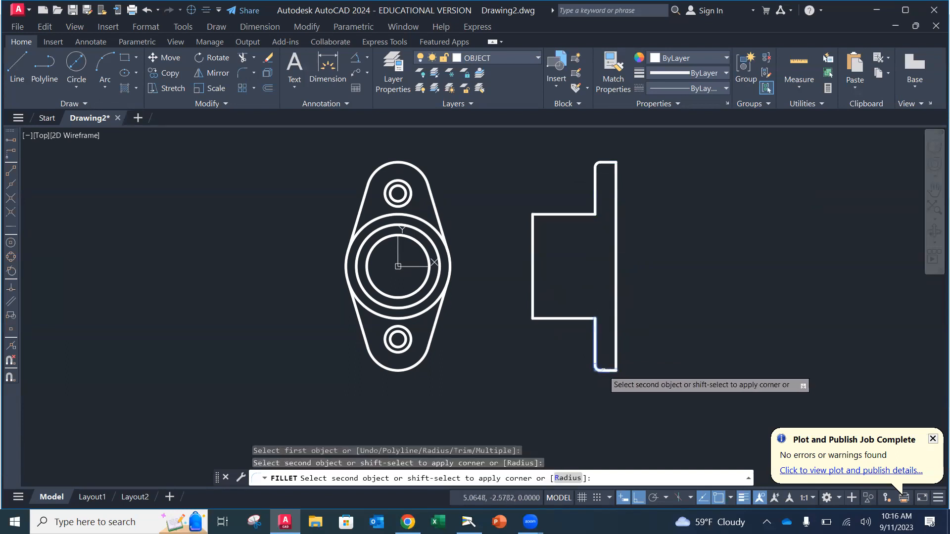
key(Escape)
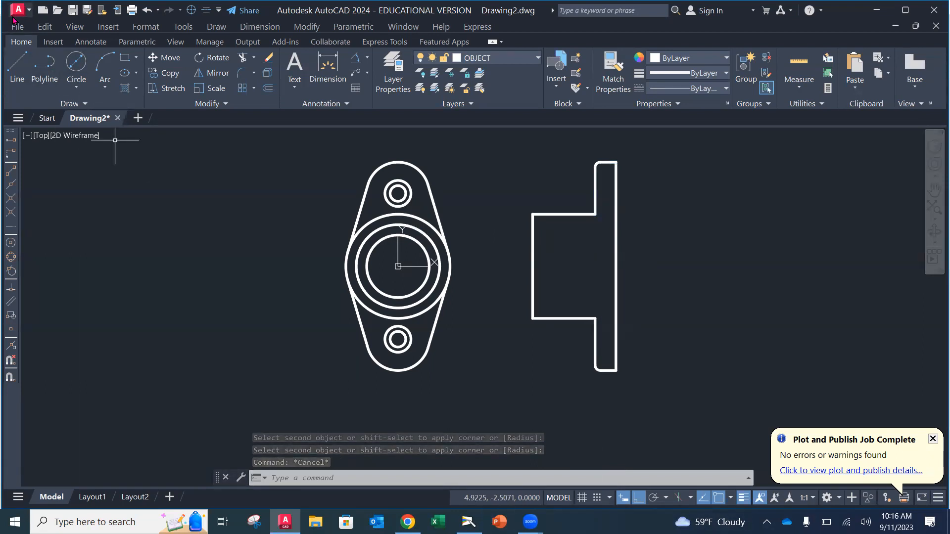
Step: Save the drawing as BearingDesign1 in the Mod4_DrawingGuides folder under Module Assignments
click(16, 29)
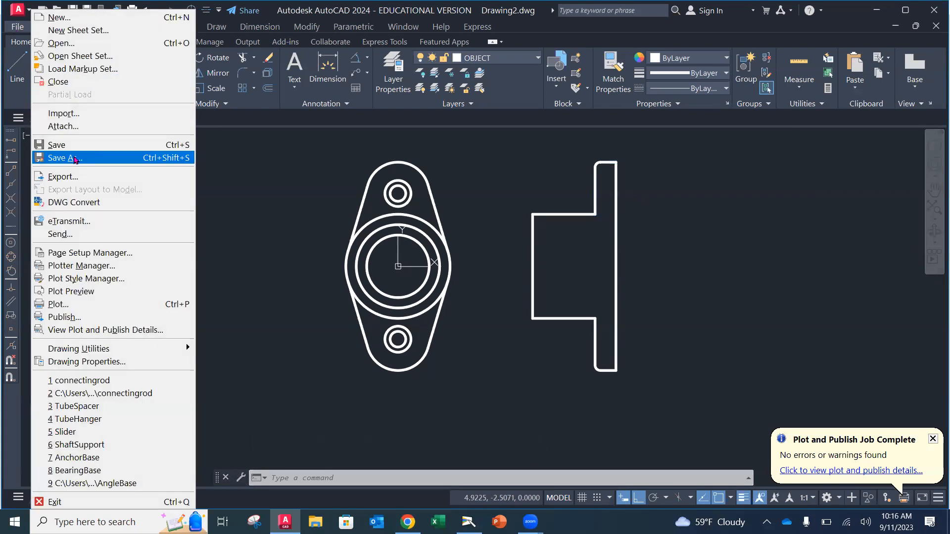
click(74, 158)
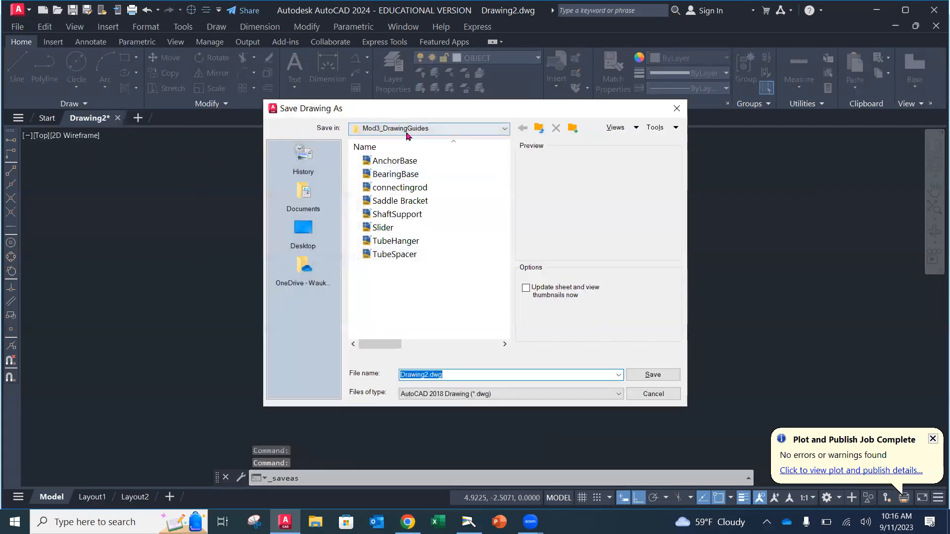
click(432, 129)
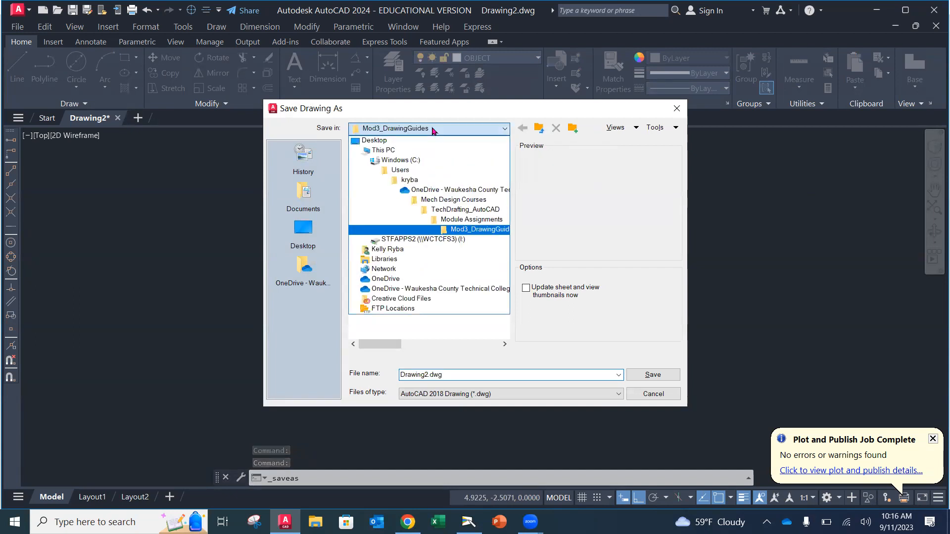
click(465, 220)
double_click(418, 174)
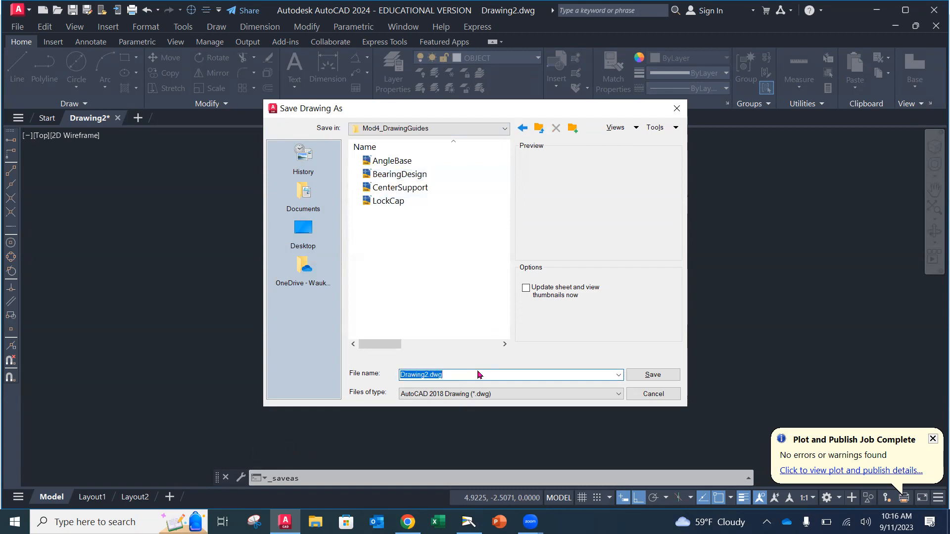
text(BearingDesi)
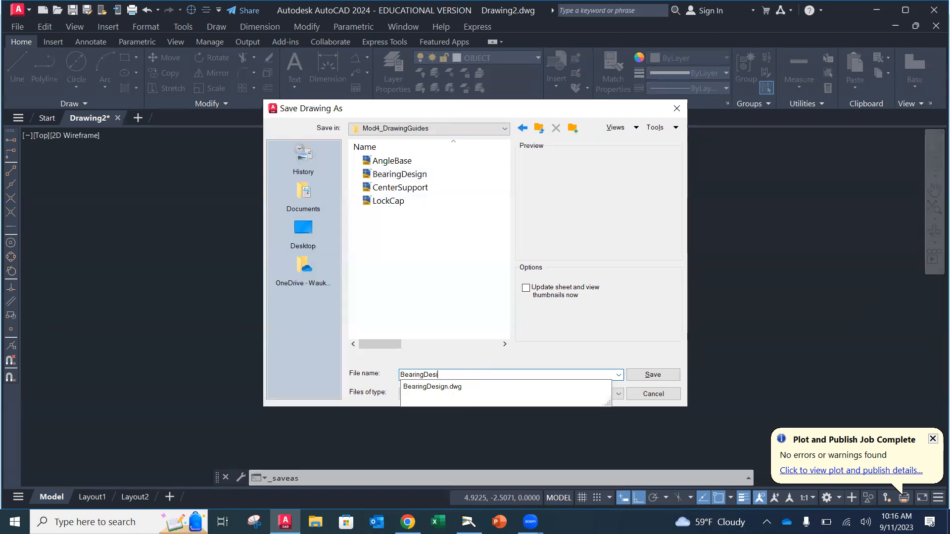
text(gn1)
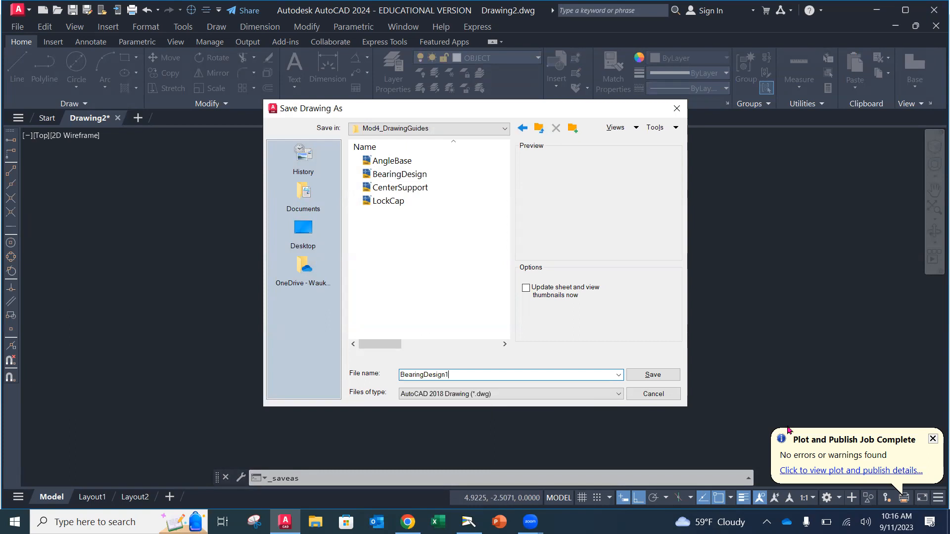
click(654, 374)
click(664, 375)
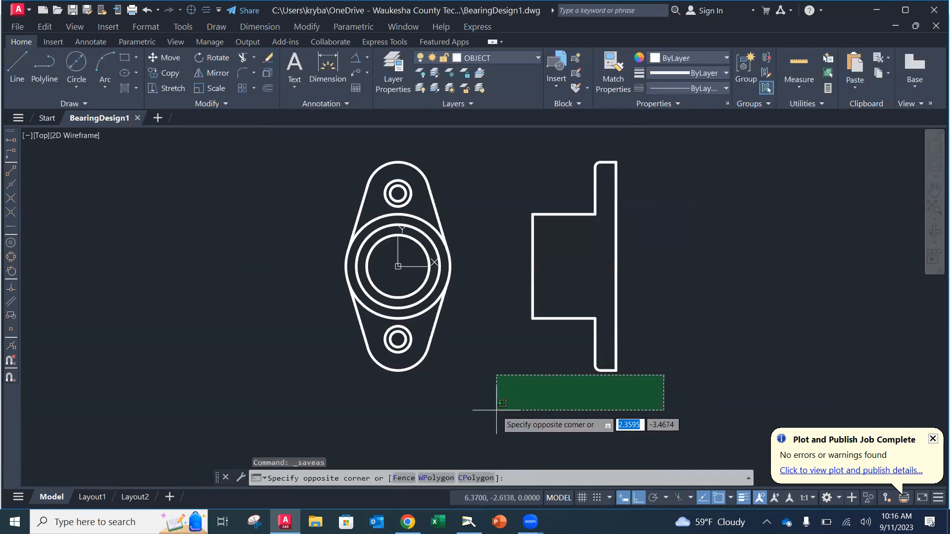
key(Escape)
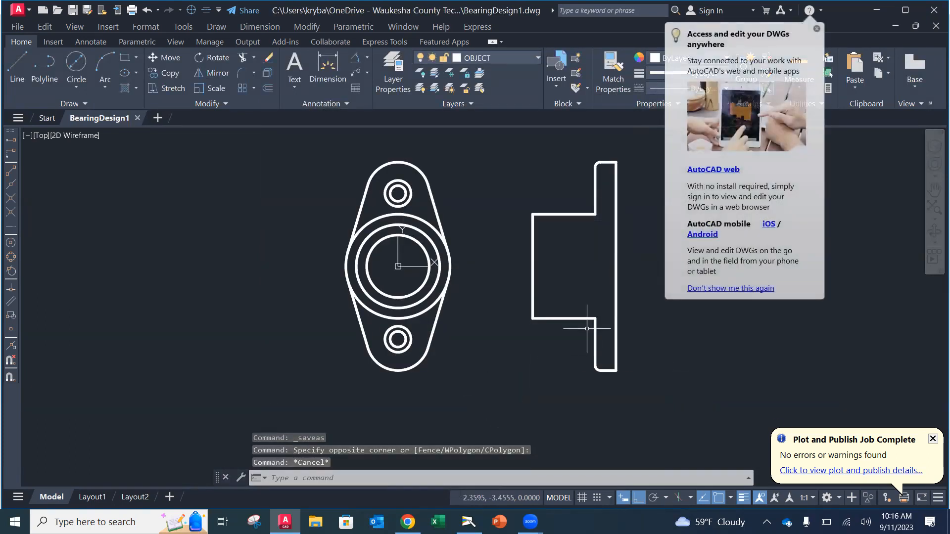
click(870, 312)
click(789, 360)
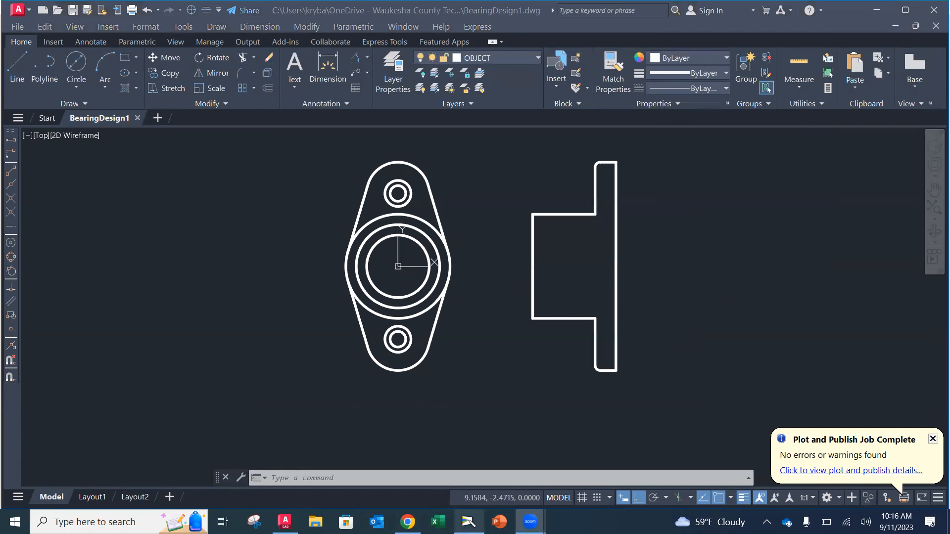
Step: Check the textbook drawing in the Camera app, and draw the upper small hole's top edge across the side view's flange in AutoCAD
click(469, 522)
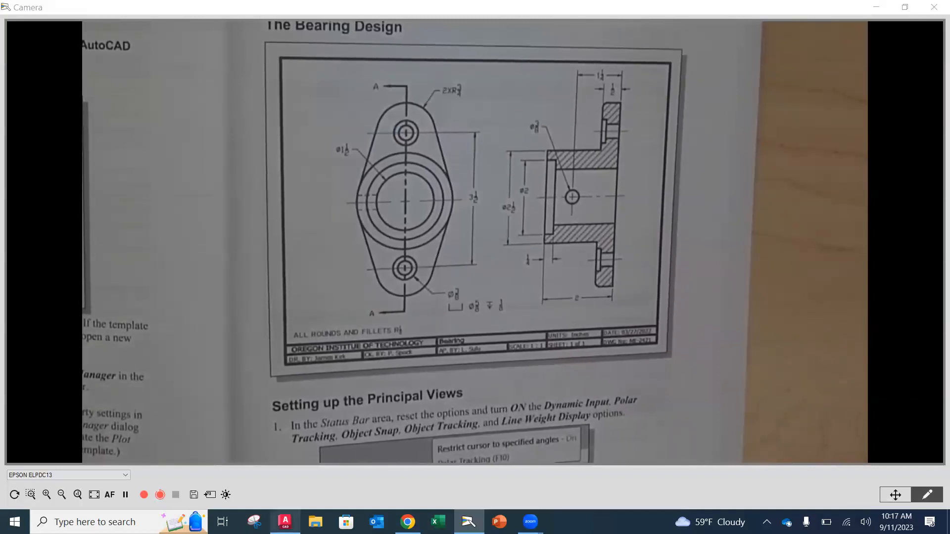
click(285, 522)
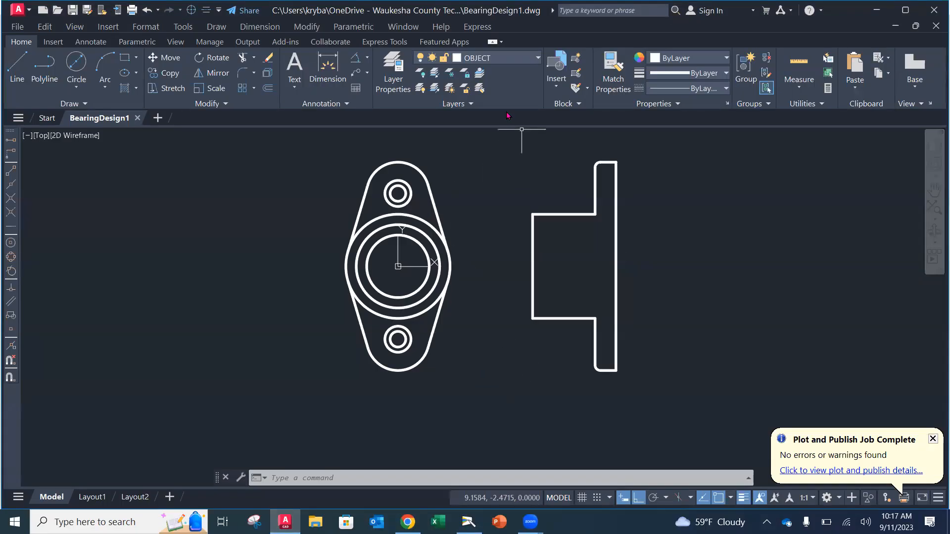
click(16, 64)
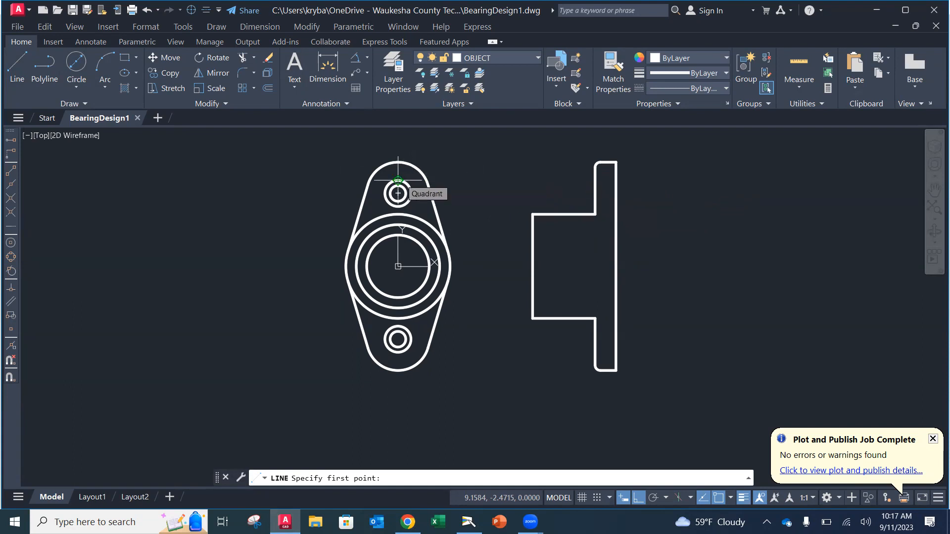
scroll(398, 180, up, 2)
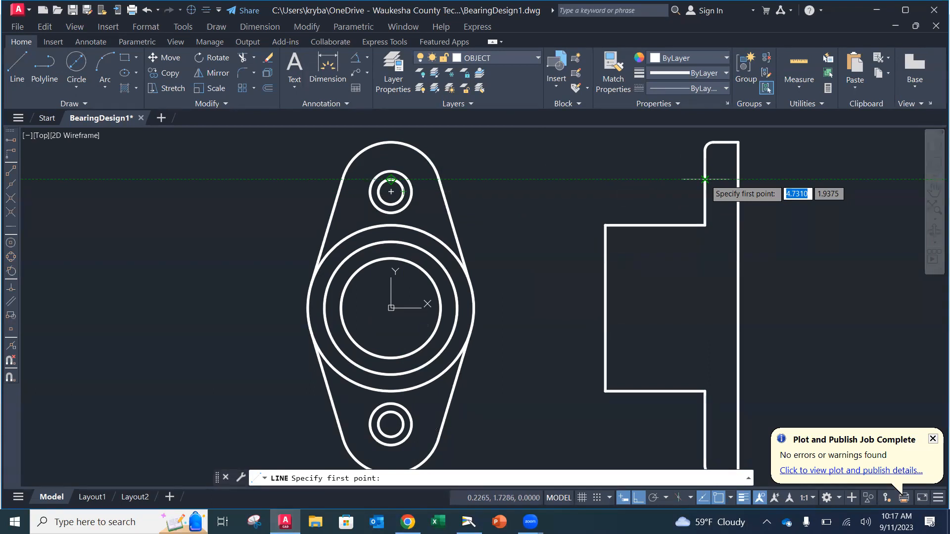
click(705, 179)
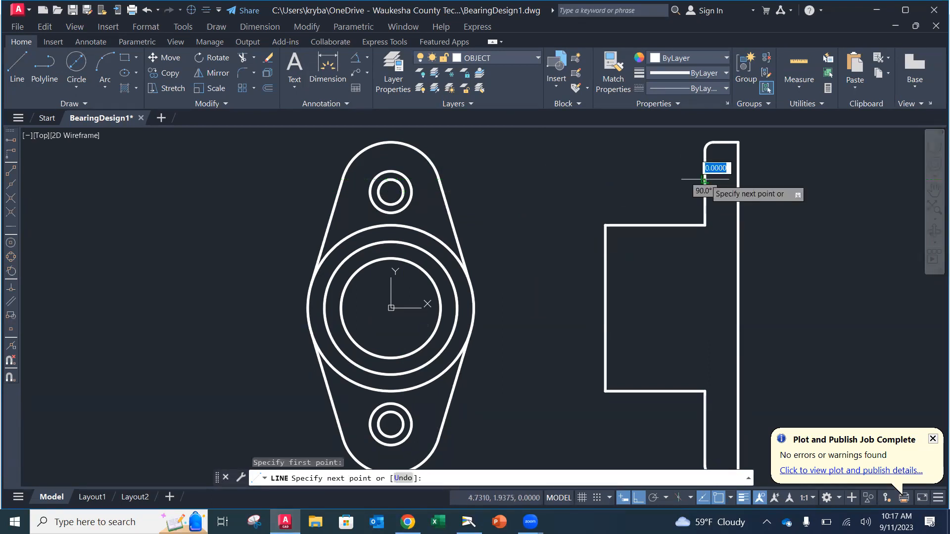
click(738, 180)
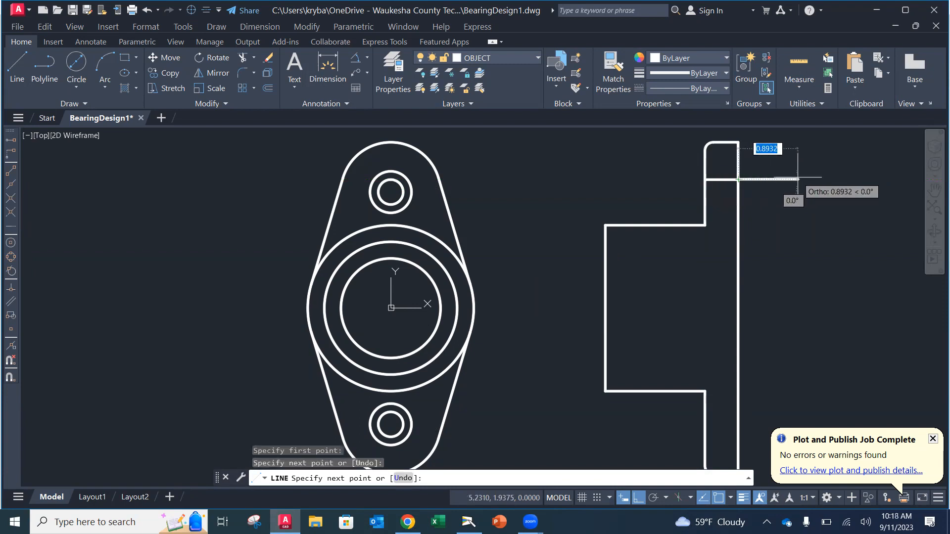
key(Escape)
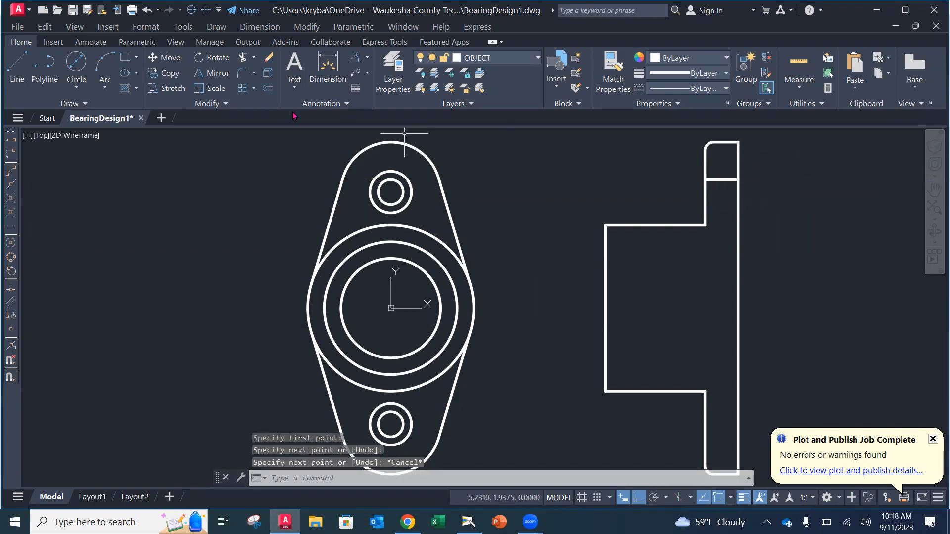
Step: Draw the same hole's bottom edge across the flange, aligned with the small circle's lower quadrant in the front view
click(17, 63)
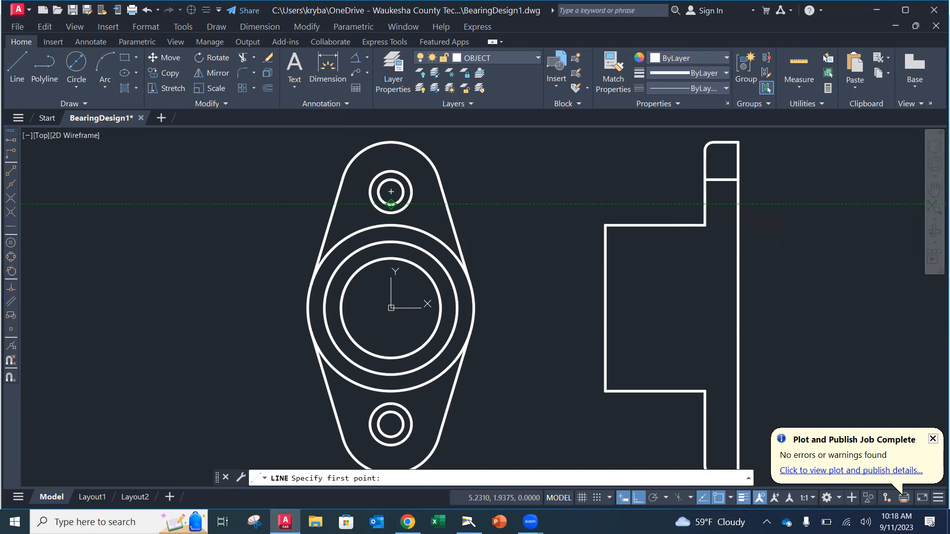
click(705, 204)
click(740, 204)
key(Escape)
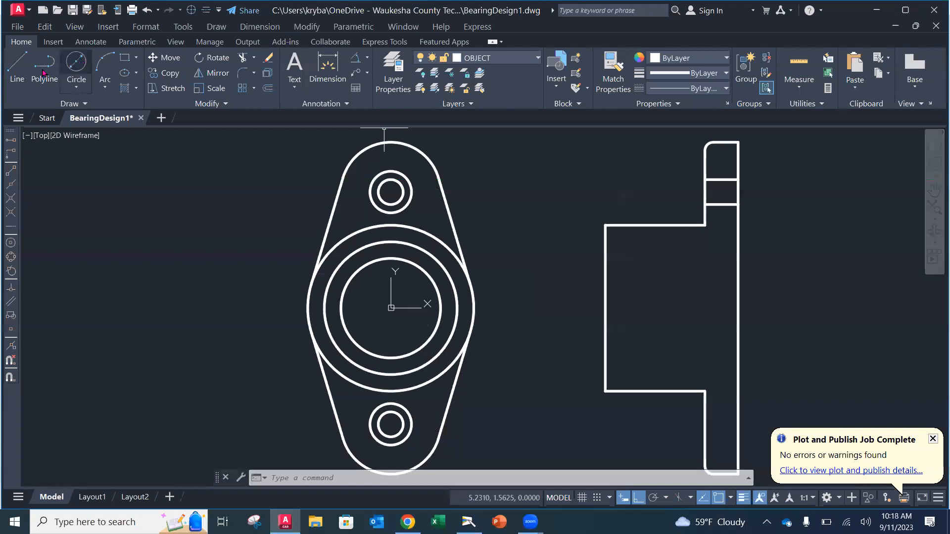
Step: Try to draw the counterbore's top edge partway into the flange, aligned with the upper outer hole circle's top quadrant
click(17, 67)
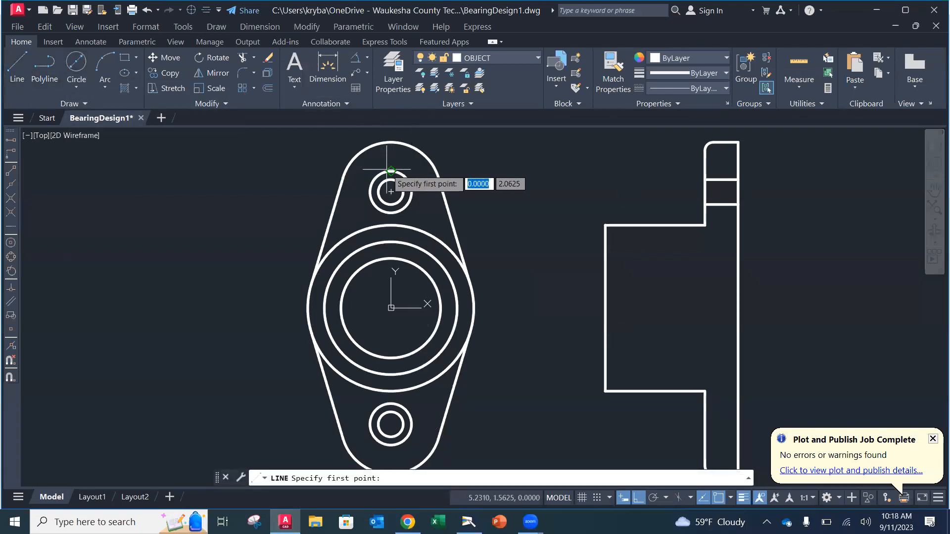
click(705, 171)
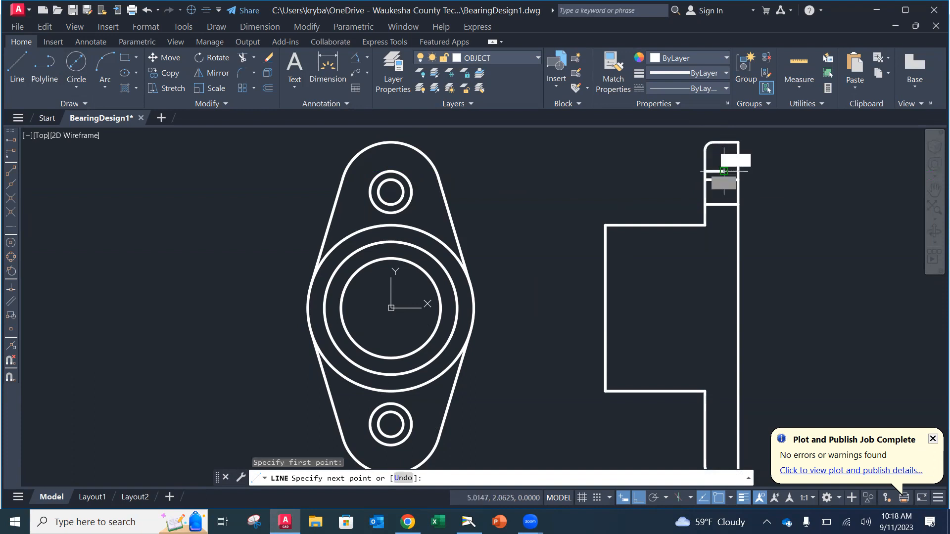
click(724, 171)
key(Escape)
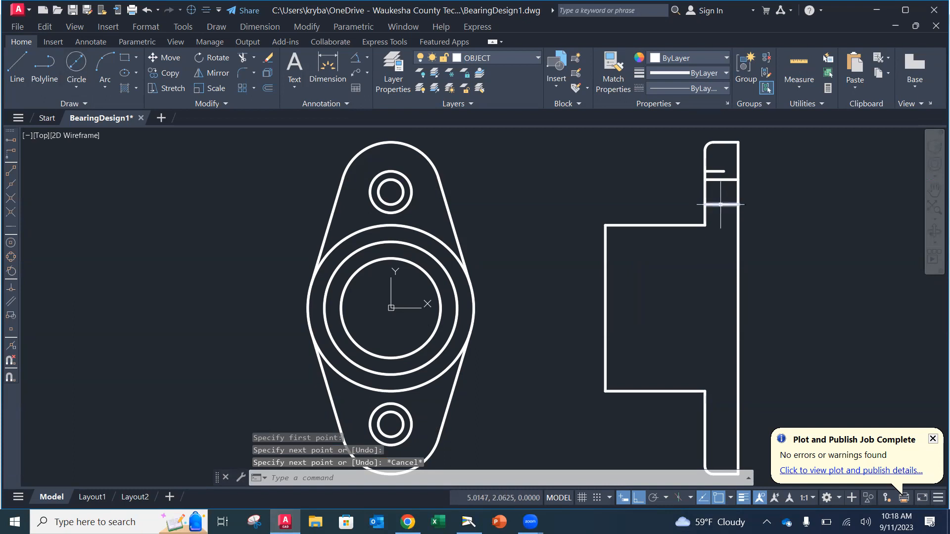
key(Escape)
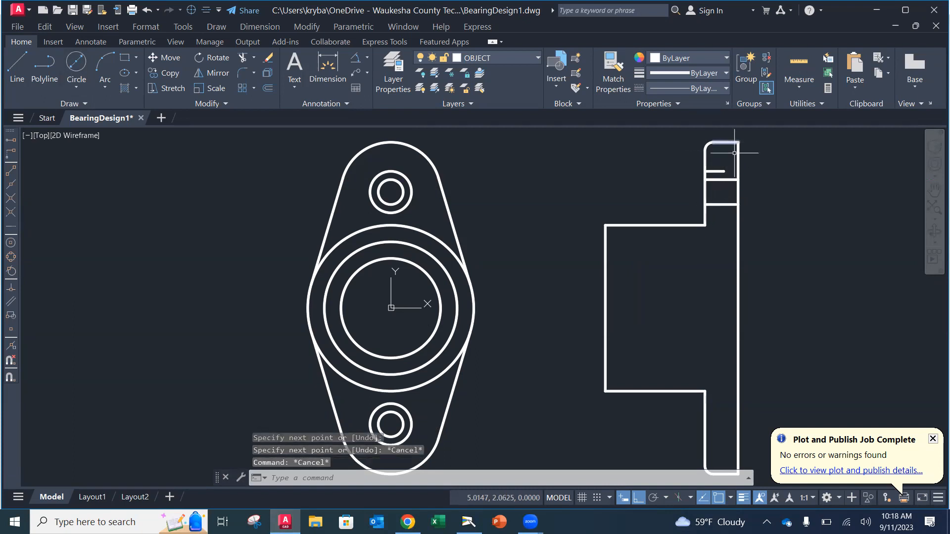
key(Return)
click(724, 172)
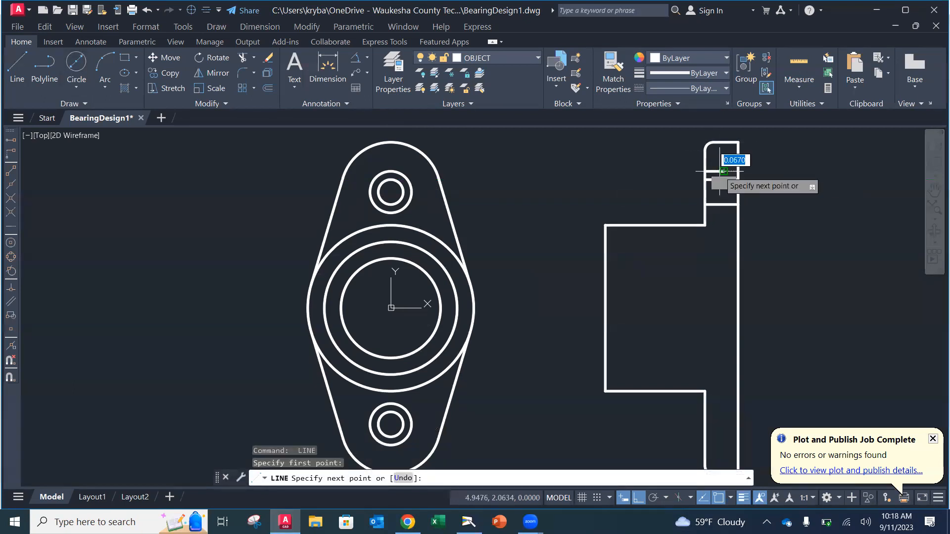
key(Escape)
key(Escape)
key(Escape)
Step: Erase the short counterbore line from the side view's flange
text(e)
key(Return)
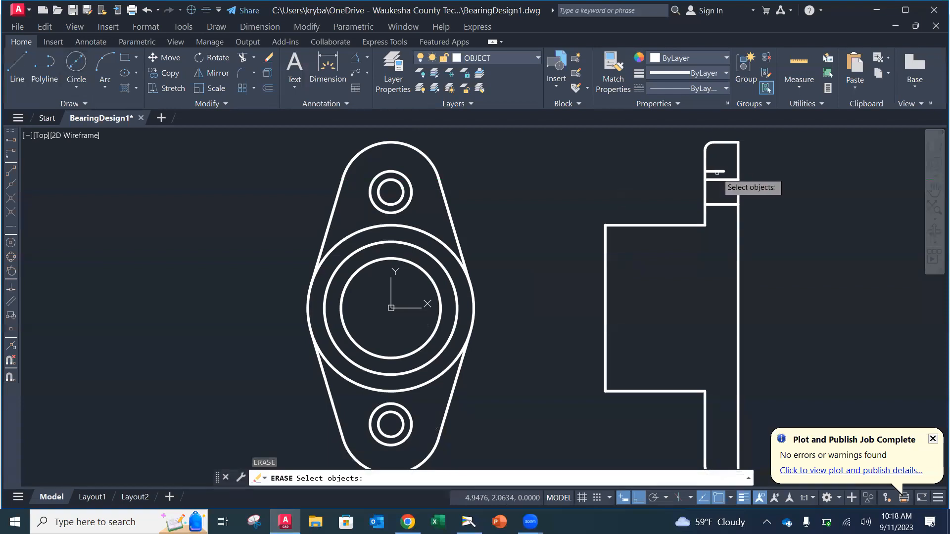
click(717, 172)
key(Return)
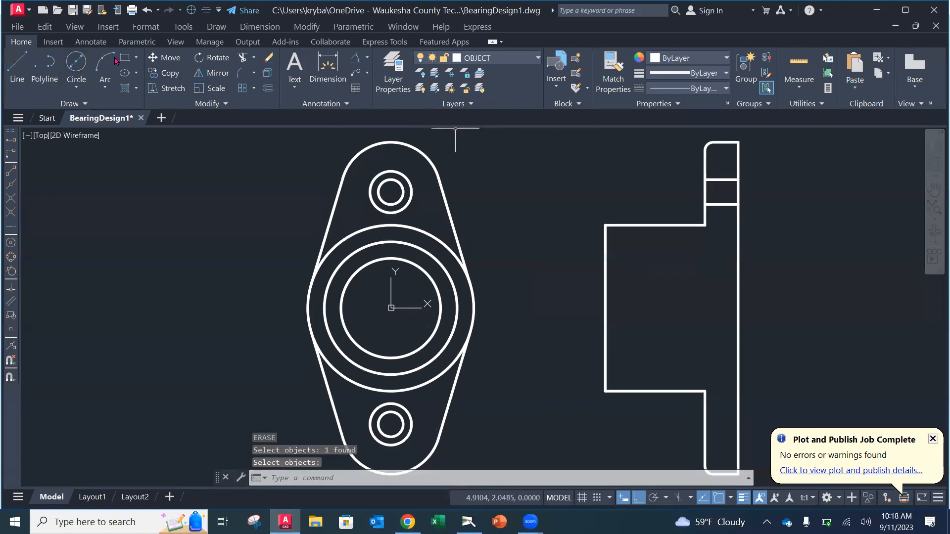
text(c)
key(Return)
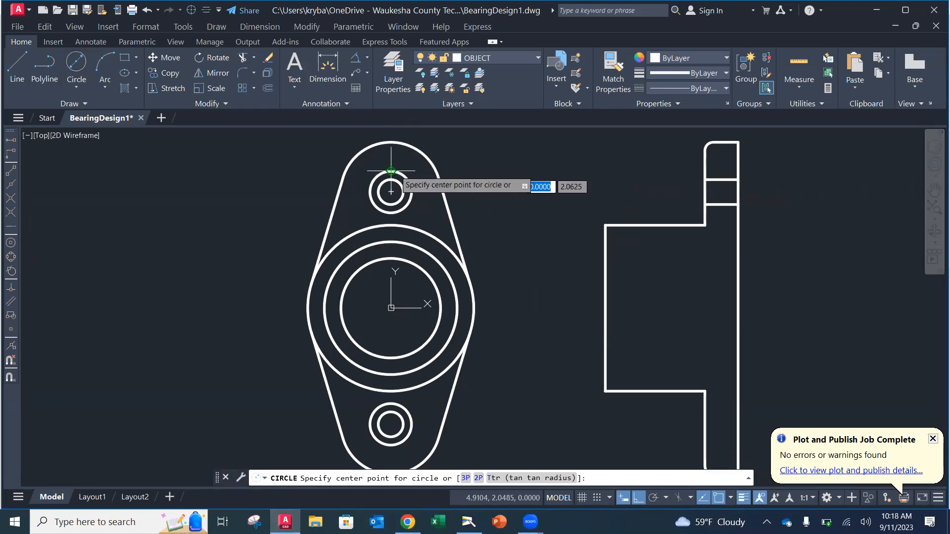
click(705, 170)
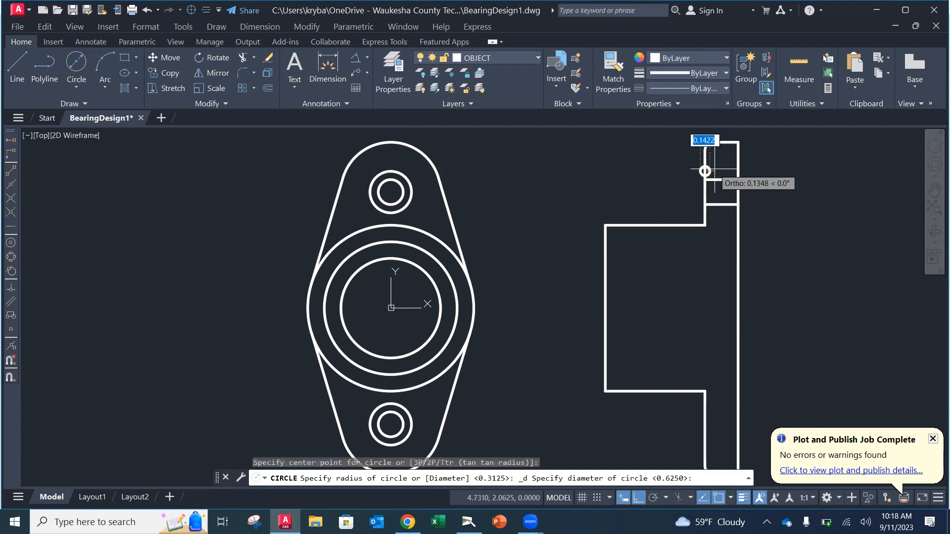
key(Escape)
key(Escape)
Step: Draw the upper hole's counterbore in the side view, .125 deep and .625 high, starting level with the outer circle's top quadrant
click(18, 69)
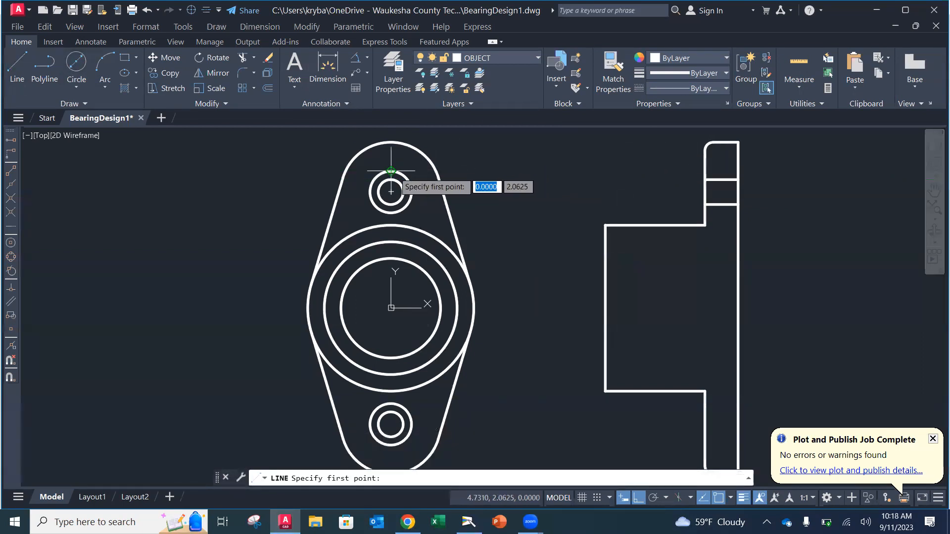
click(705, 171)
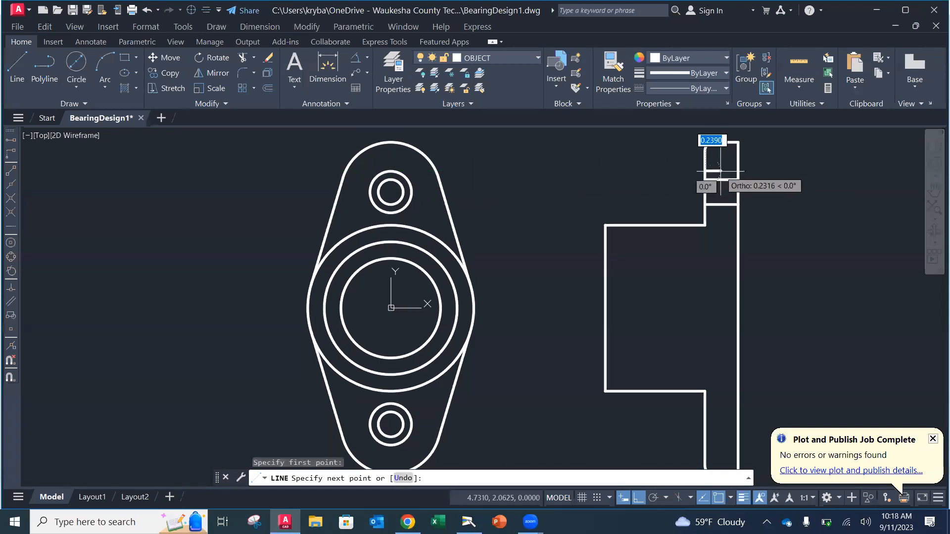
text(.125)
key(Return)
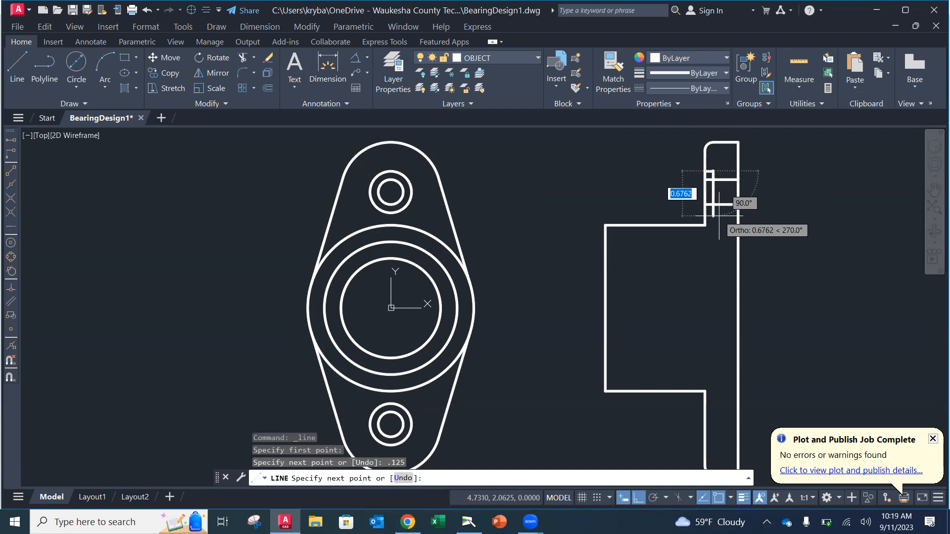
text(.62)
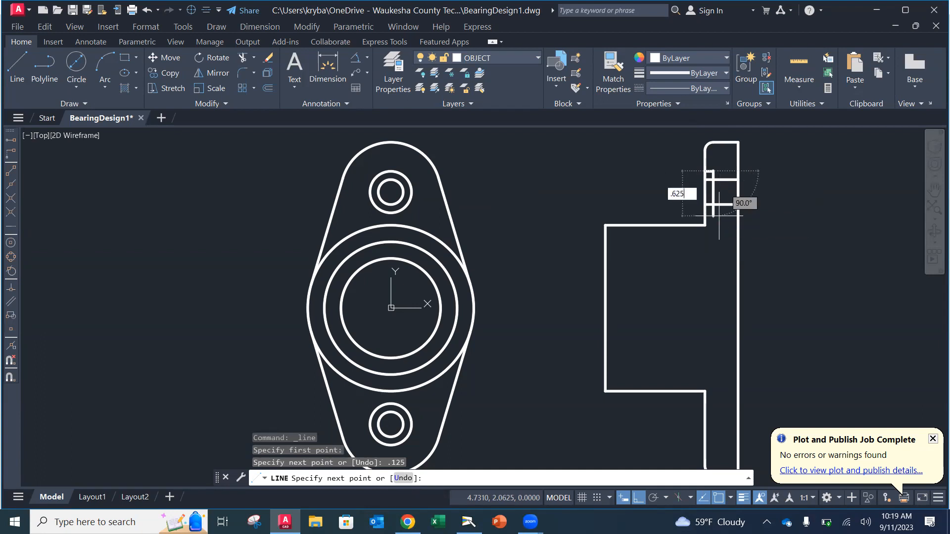
text(5)
key(Return)
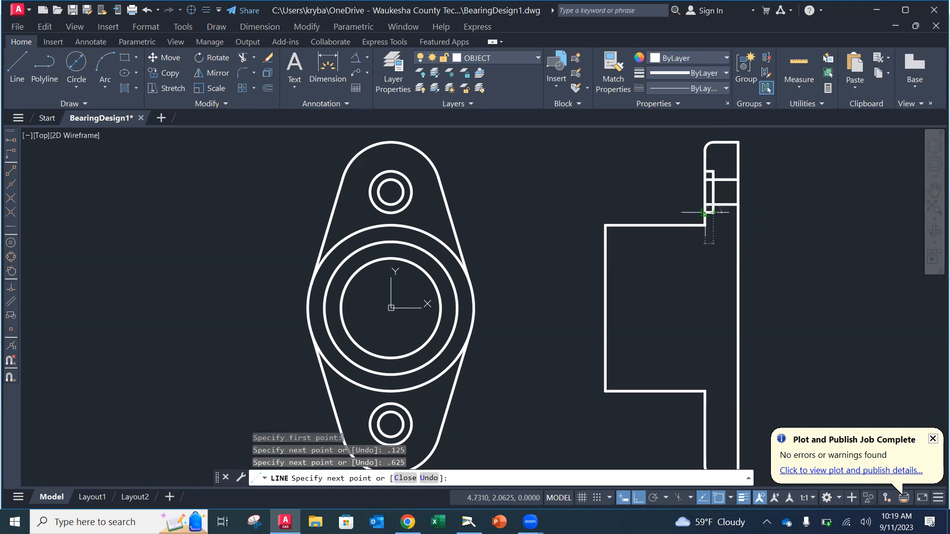
click(706, 213)
key(Escape)
key(Escape)
Step: Trim the two small-hole edges where they cross the inside of the counterbore
scroll(727, 205, up, 4)
middle_drag(722, 202, 706, 261)
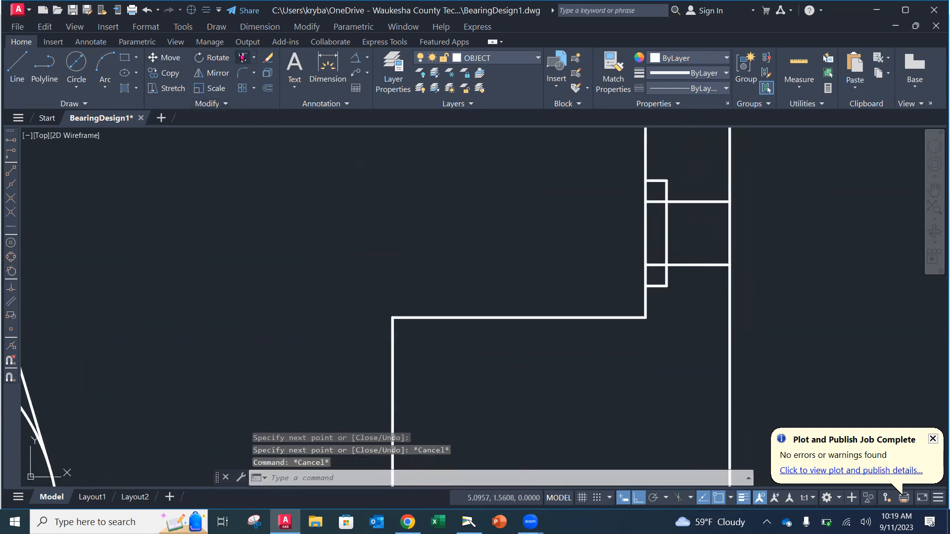
click(242, 57)
click(656, 202)
click(657, 264)
key(Escape)
scroll(584, 227, down, 2)
scroll(597, 213, down, 4)
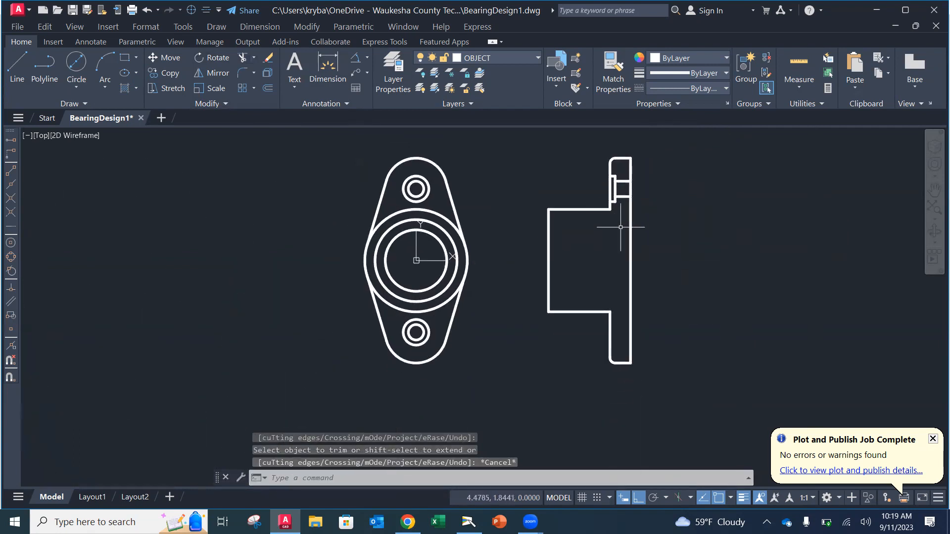
scroll(623, 233, up, 2)
middle_drag(609, 269, 603, 299)
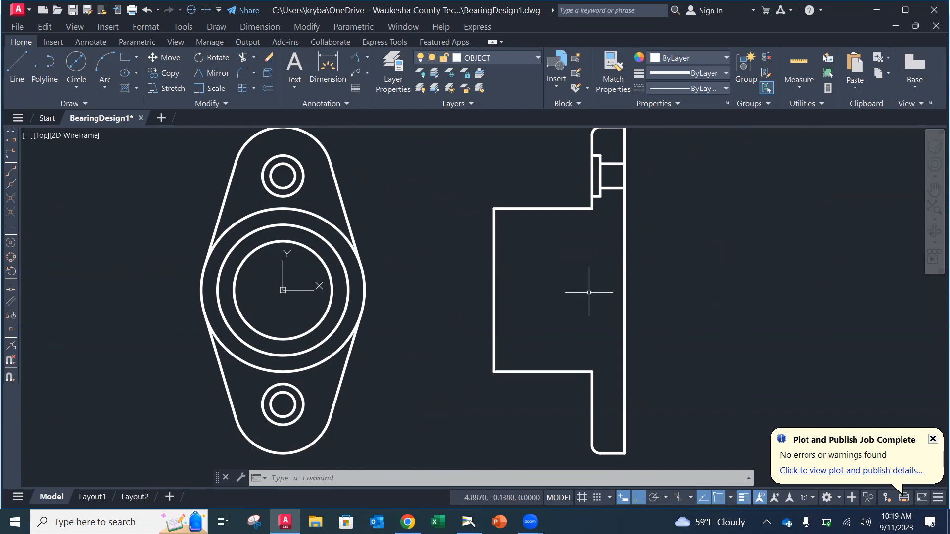
Step: Copy the side view's upper counterbored hole lines down to the lower hole, using the front view's upper and lower hole centres as reference points
click(167, 73)
click(569, 146)
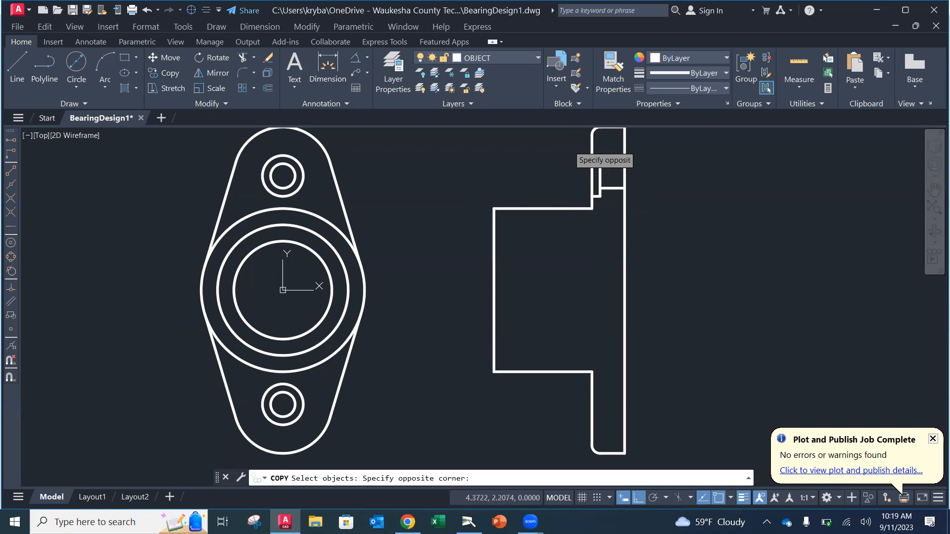
click(650, 195)
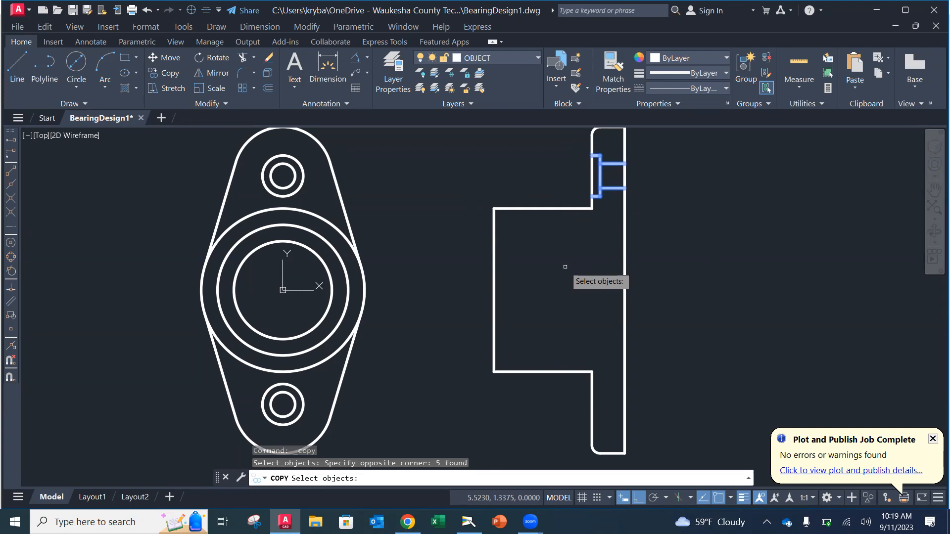
key(Return)
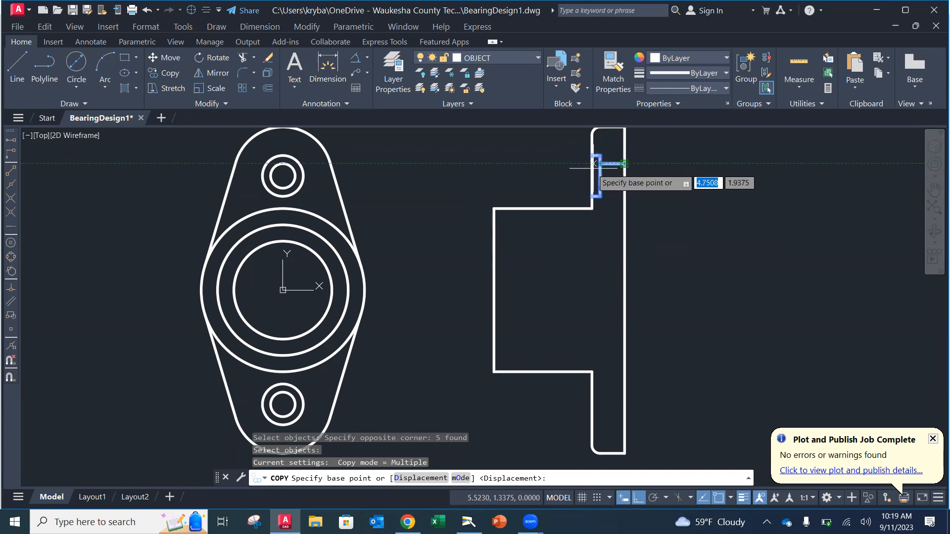
click(283, 175)
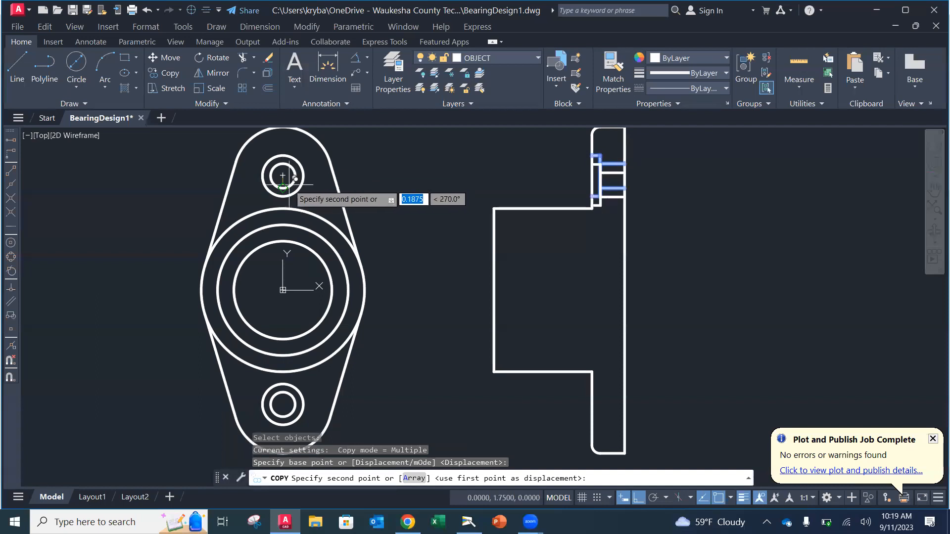
click(283, 404)
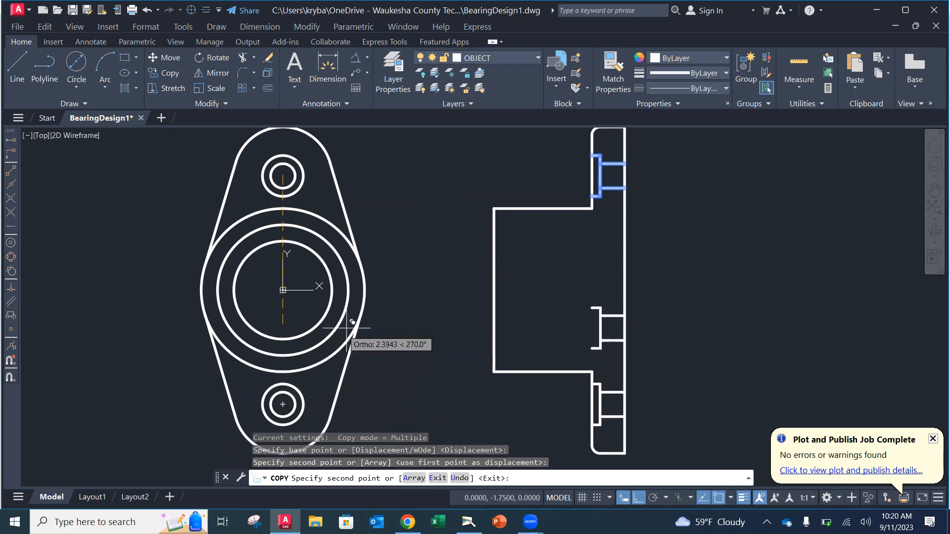
key(Return)
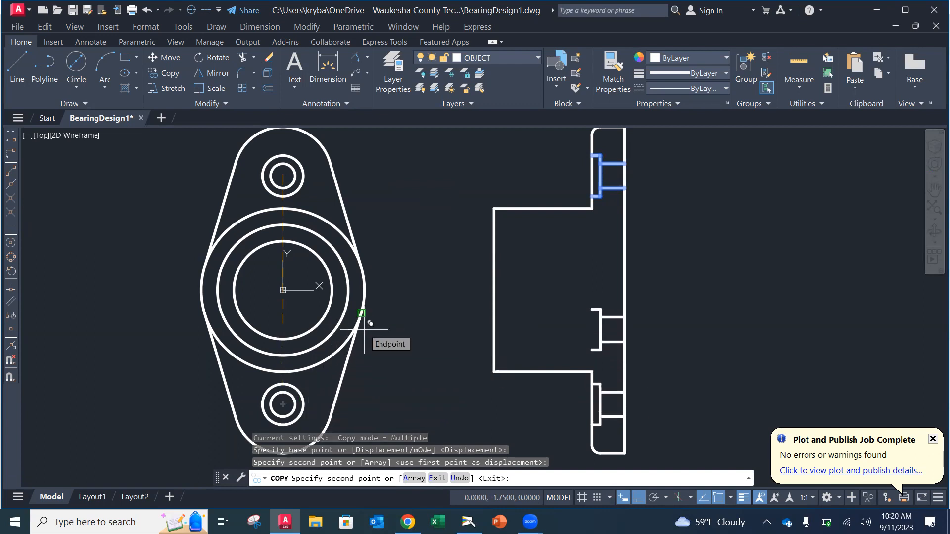
Step: Save the drawing under its current name with both views fitted in sight
scroll(567, 345, up, 2)
scroll(556, 339, down, 5)
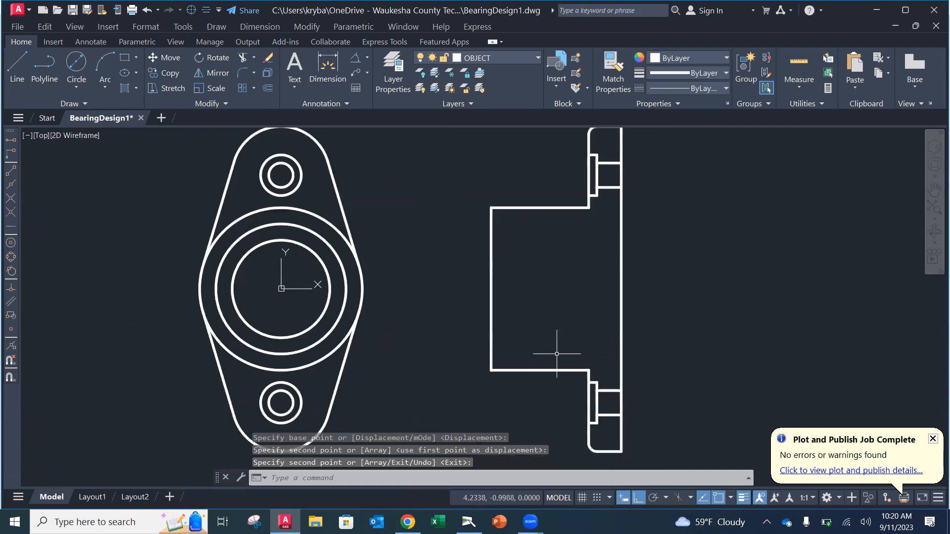
scroll(454, 333, up, 1)
scroll(388, 314, up, 2)
middle_drag(388, 314, 376, 332)
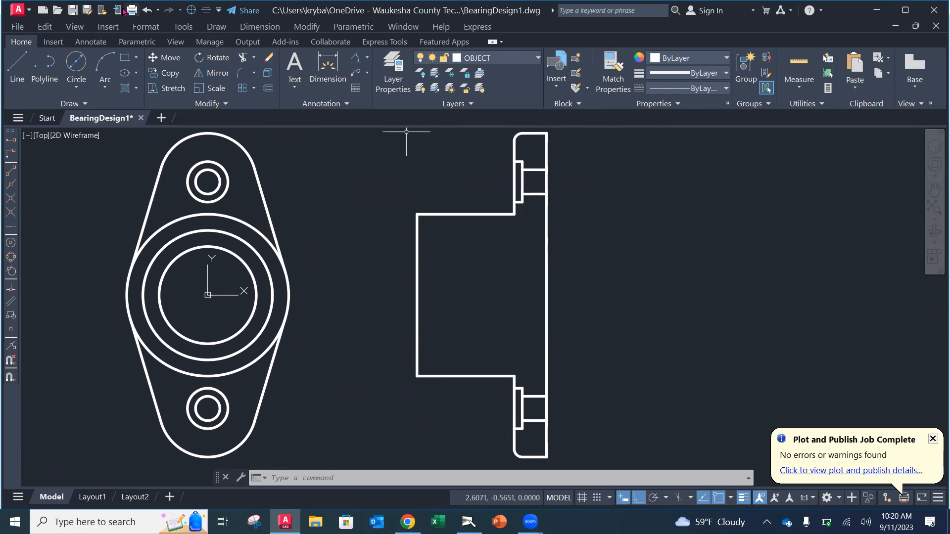
click(17, 27)
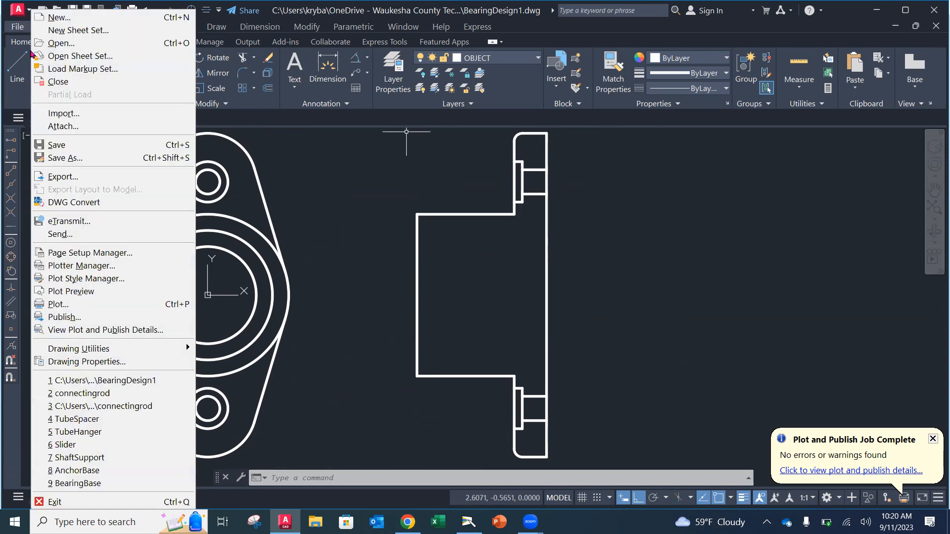
click(68, 144)
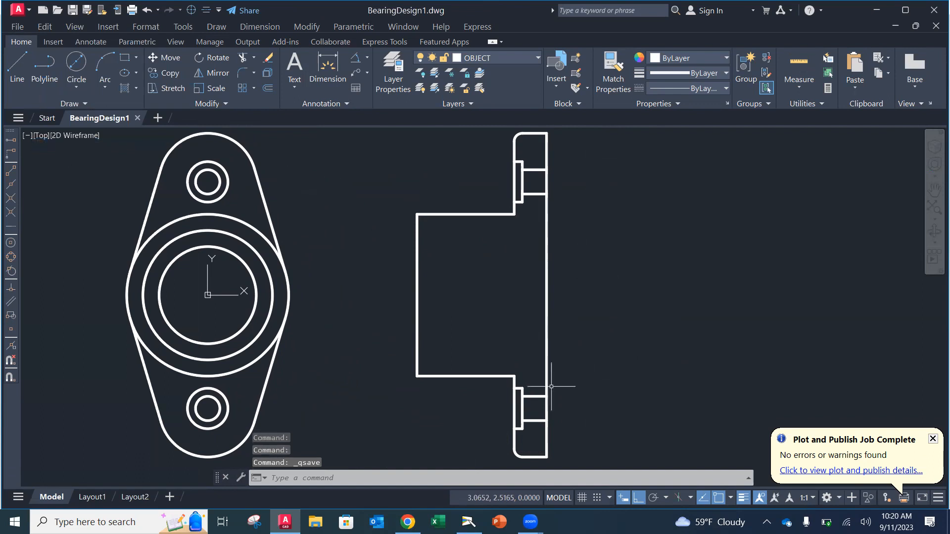
Step: Draw the hub's recess in the side view, .25 deep and 2 high, starting on the hub face level with the middle circle's top quadrant
click(468, 523)
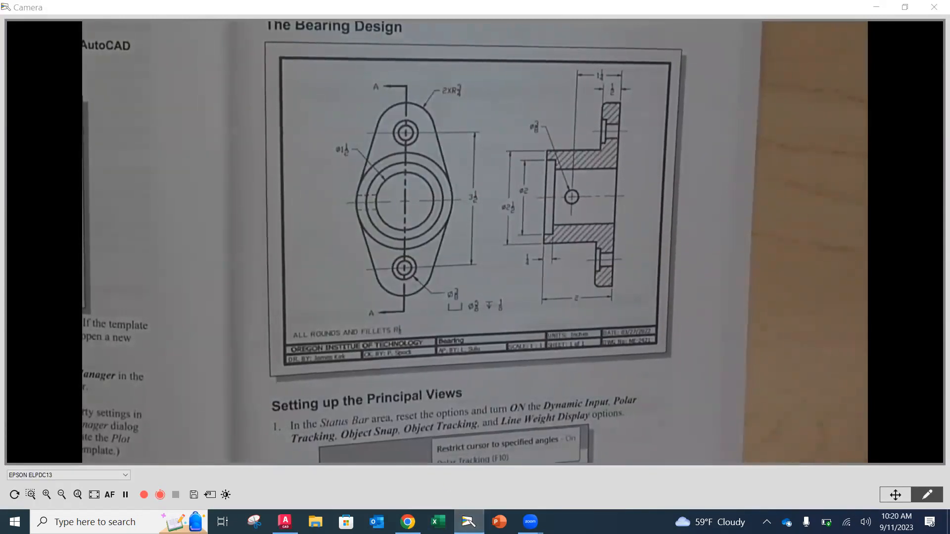
click(285, 522)
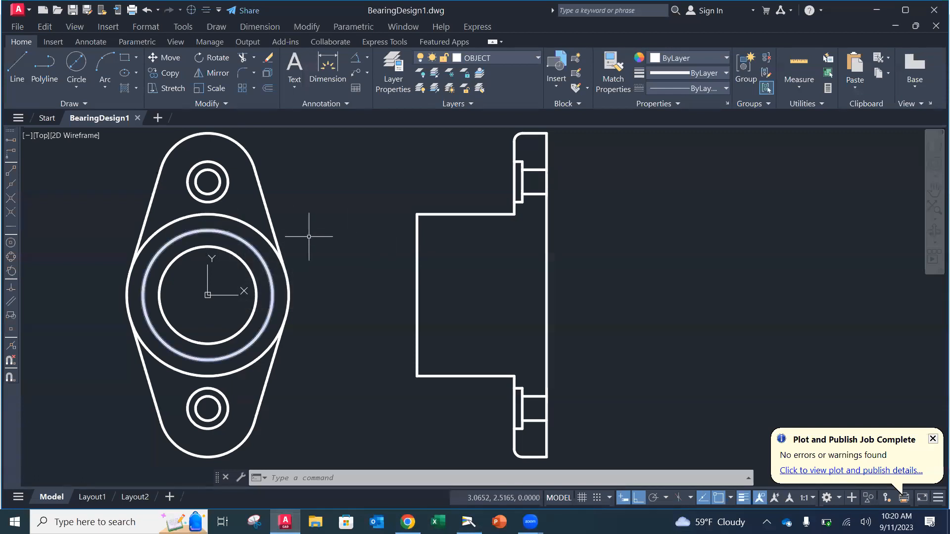
click(15, 69)
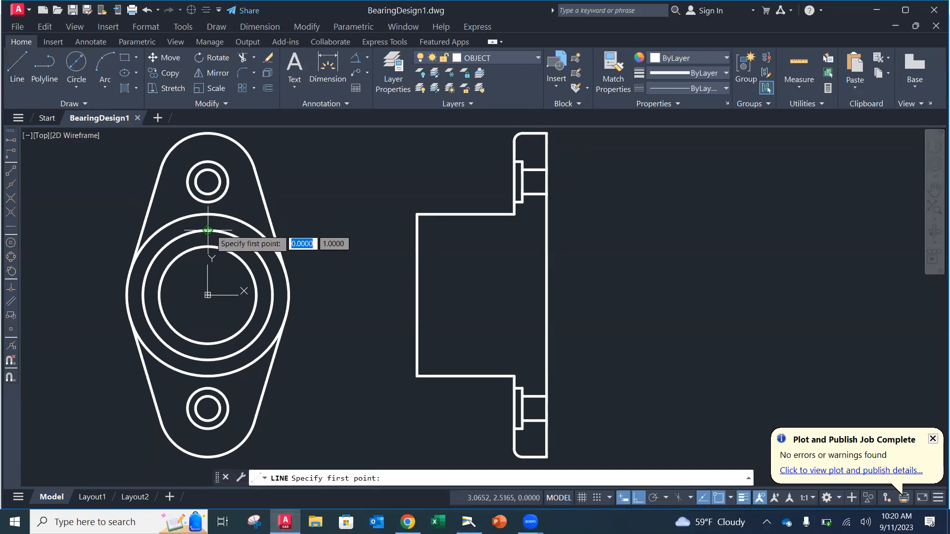
click(417, 230)
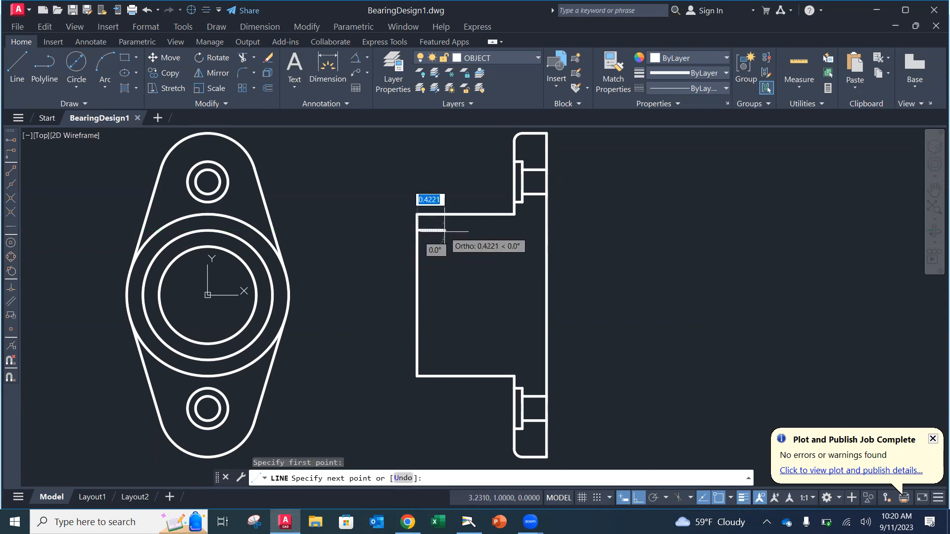
text(.)
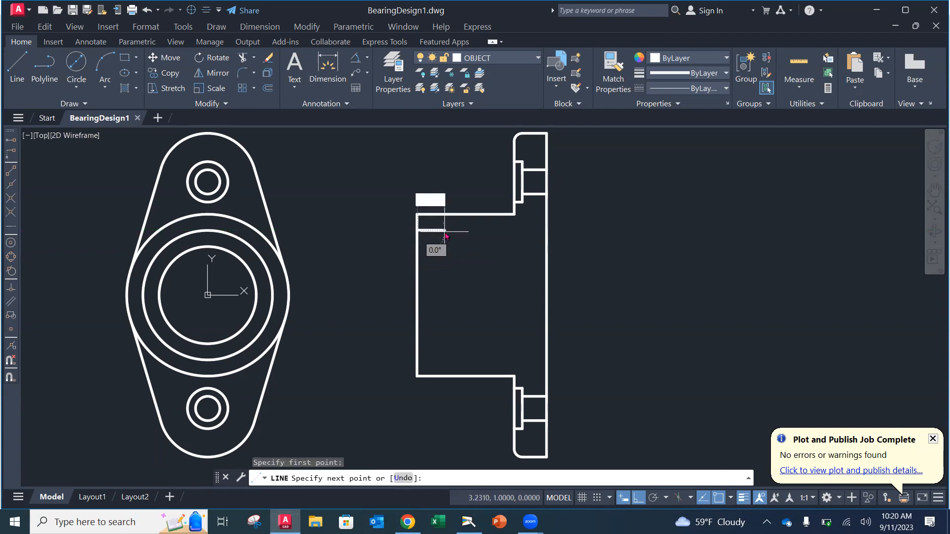
text(25)
key(Return)
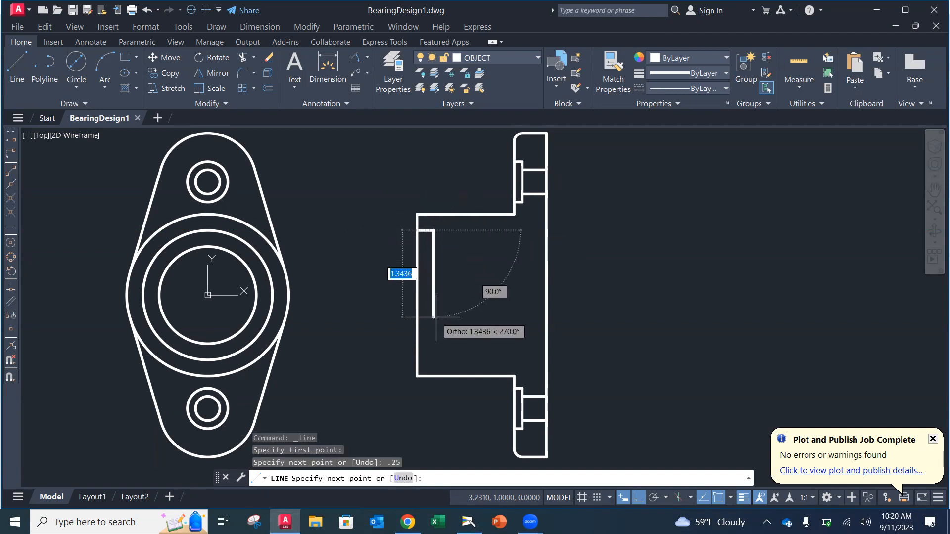
text(2)
key(Return)
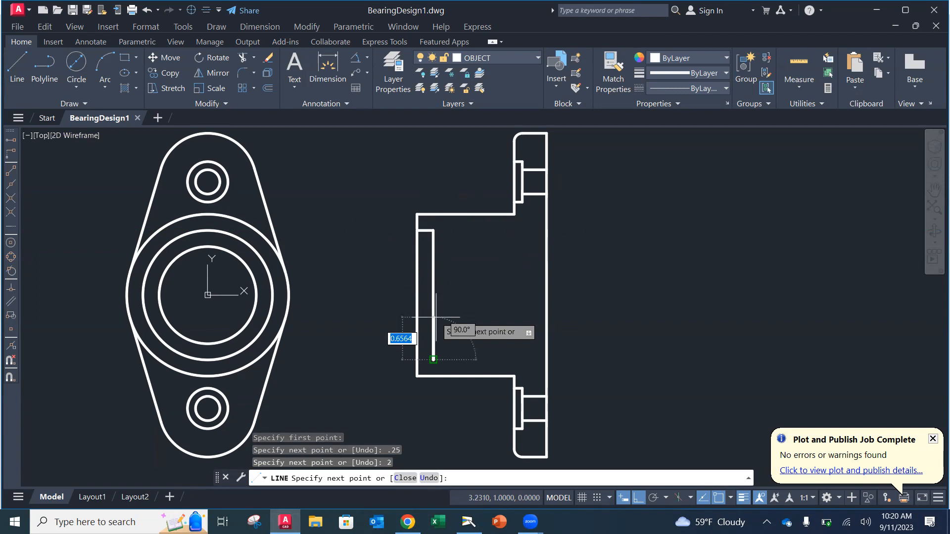
click(417, 357)
key(Escape)
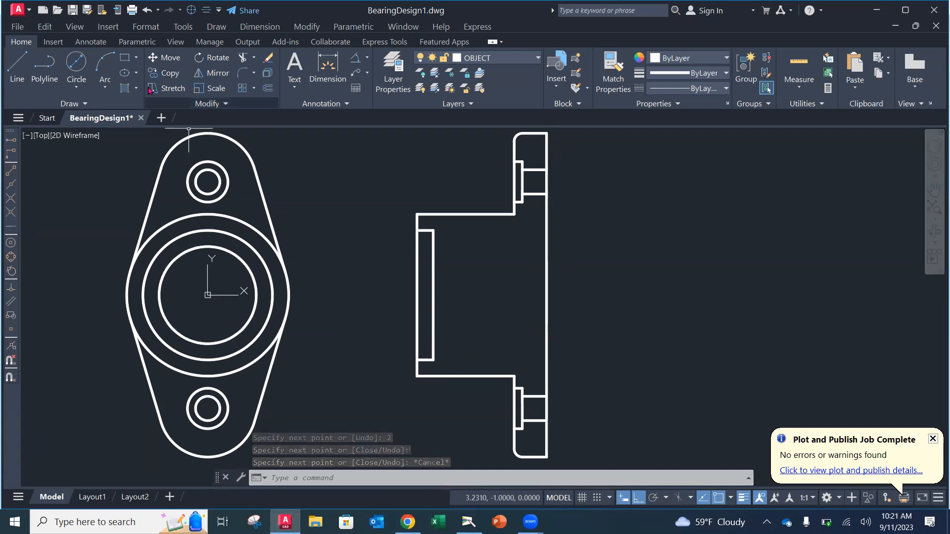
Step: Draw the bore's upper and lower edges from the recess to the flange's back edge, level with the innermost circle's top and bottom quadrants
click(17, 64)
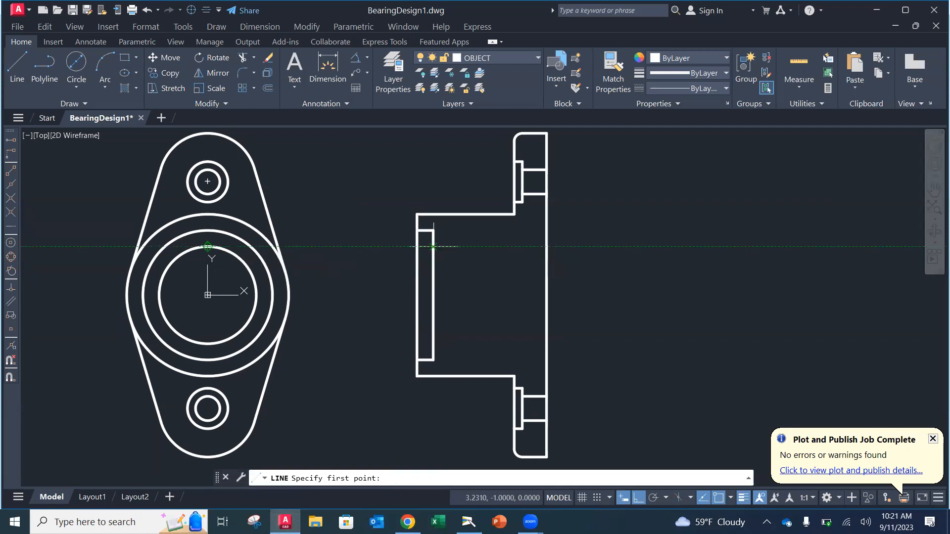
click(434, 246)
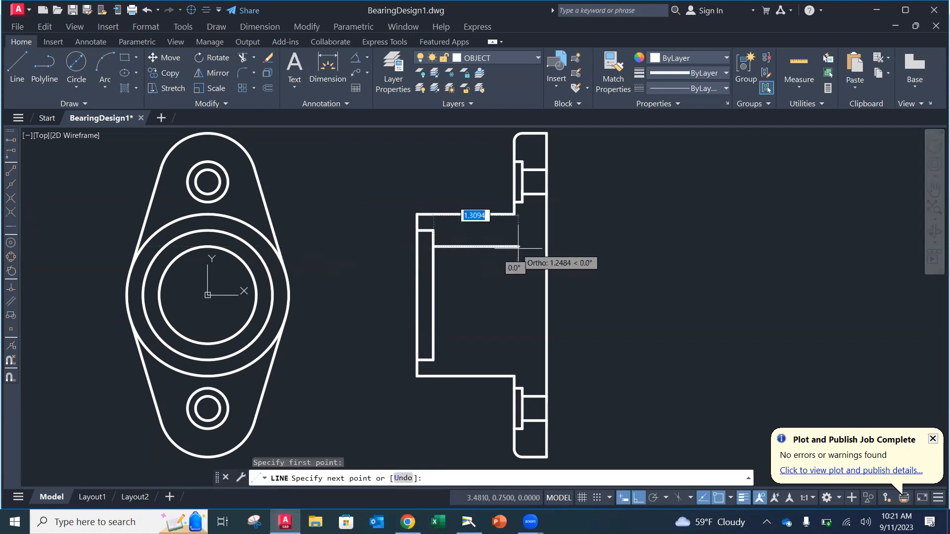
click(554, 246)
key(Escape)
click(17, 64)
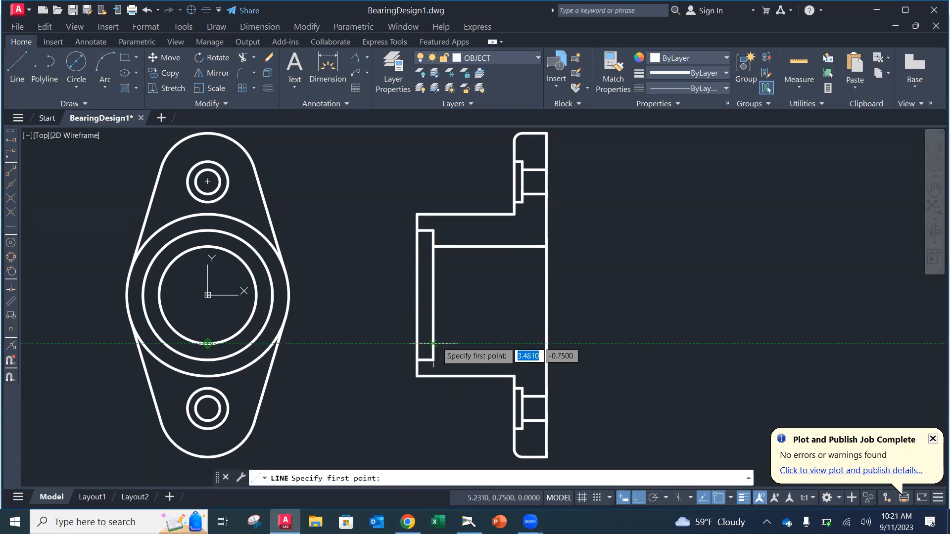
click(434, 343)
click(547, 343)
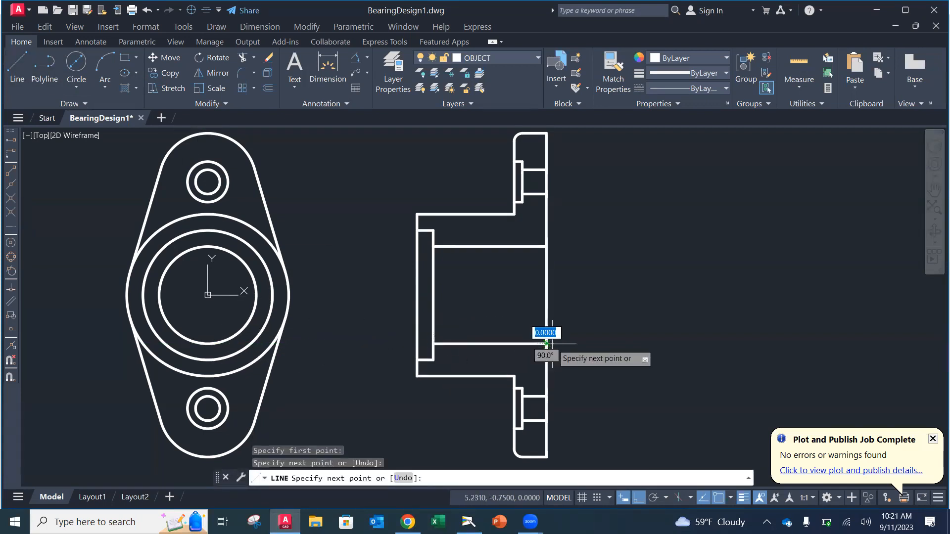
key(Escape)
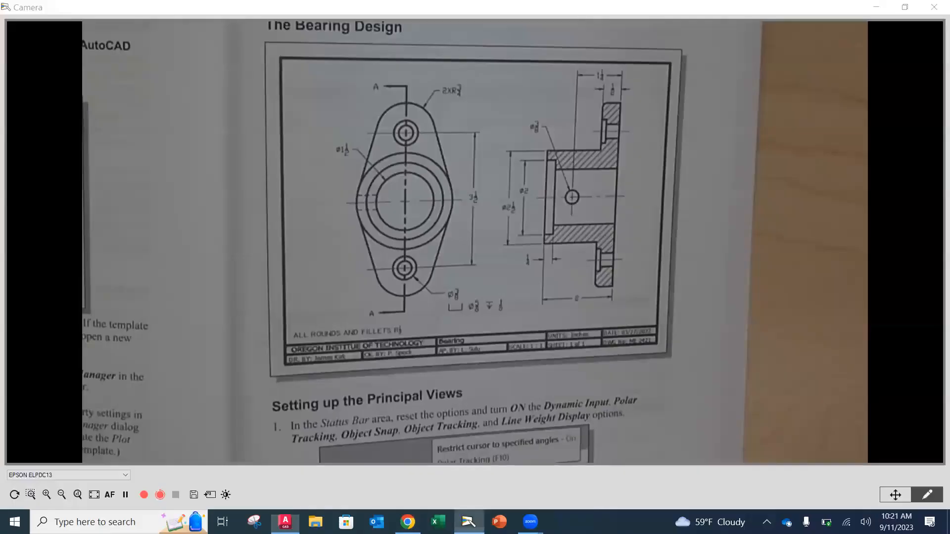
click(468, 522)
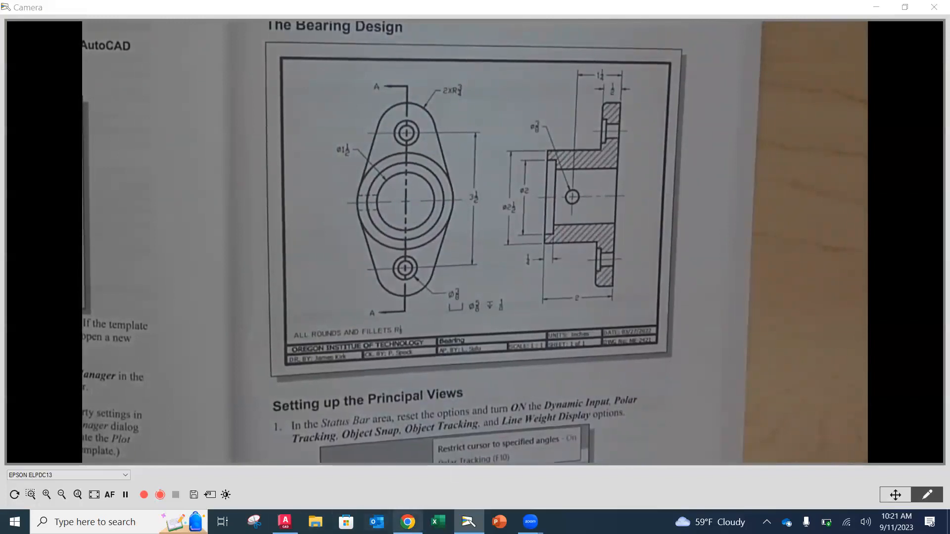
click(285, 522)
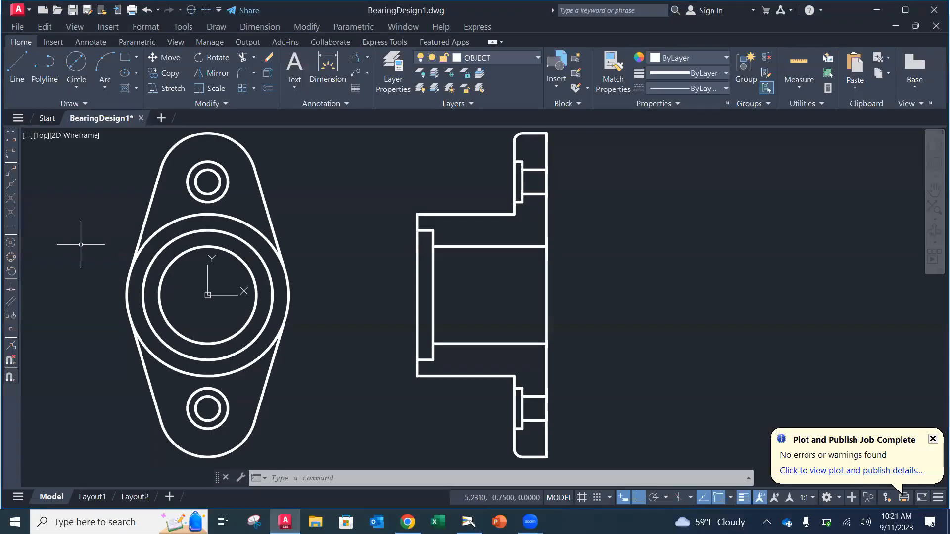
click(77, 62)
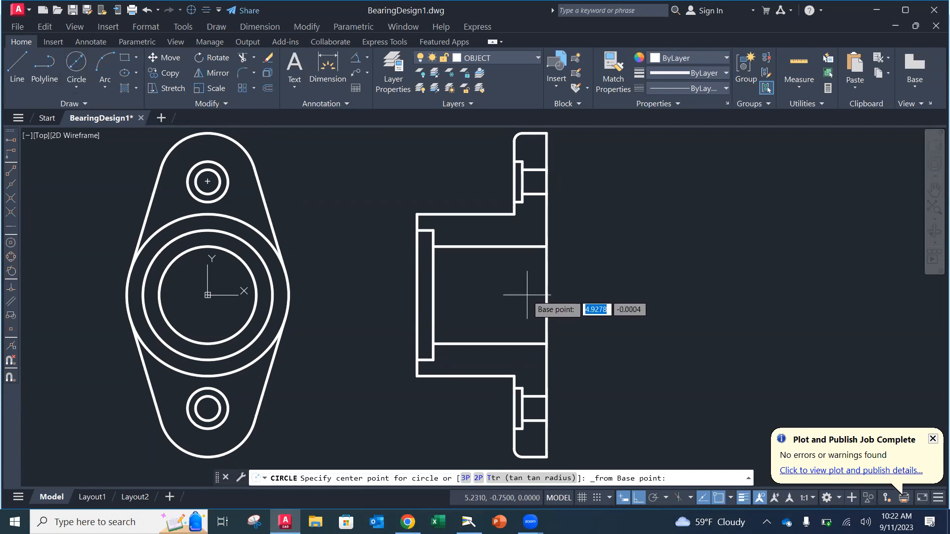
shift+right_click(573, 287)
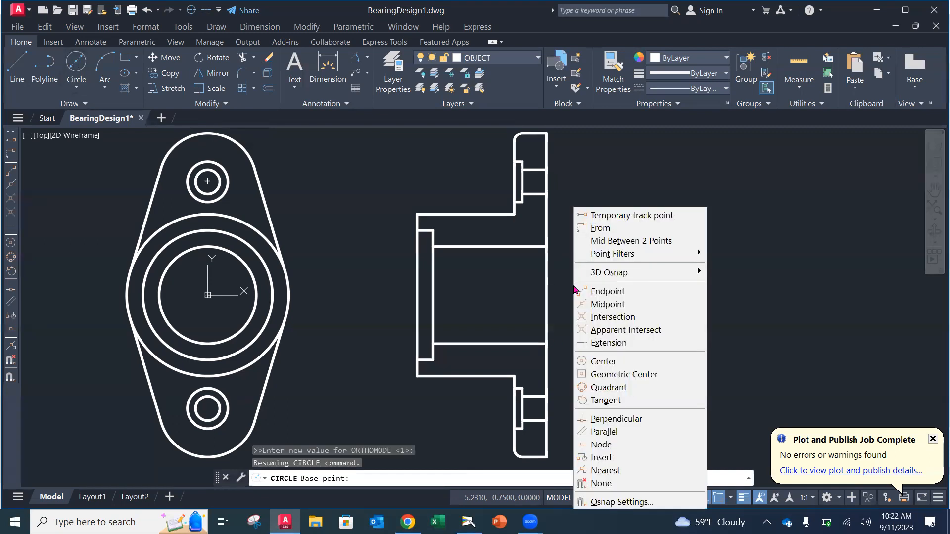
click(614, 305)
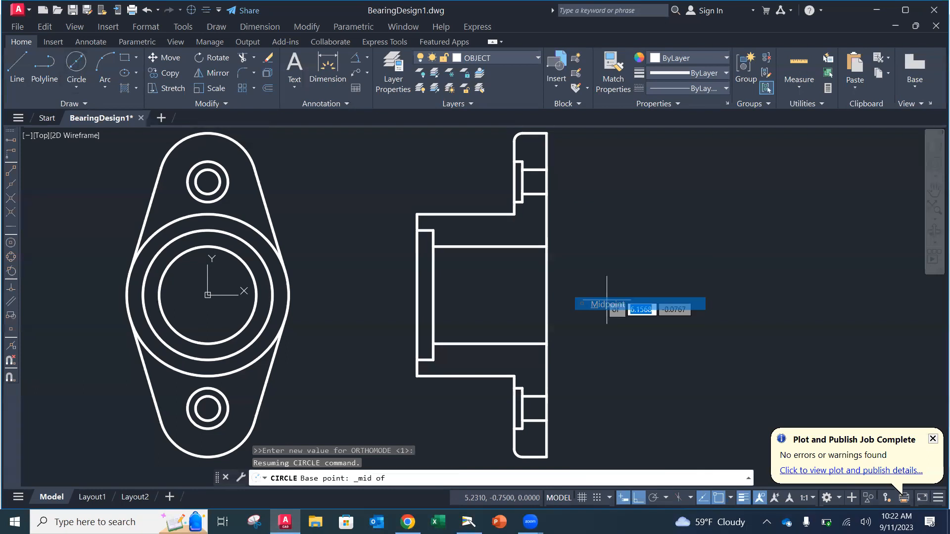
click(547, 295)
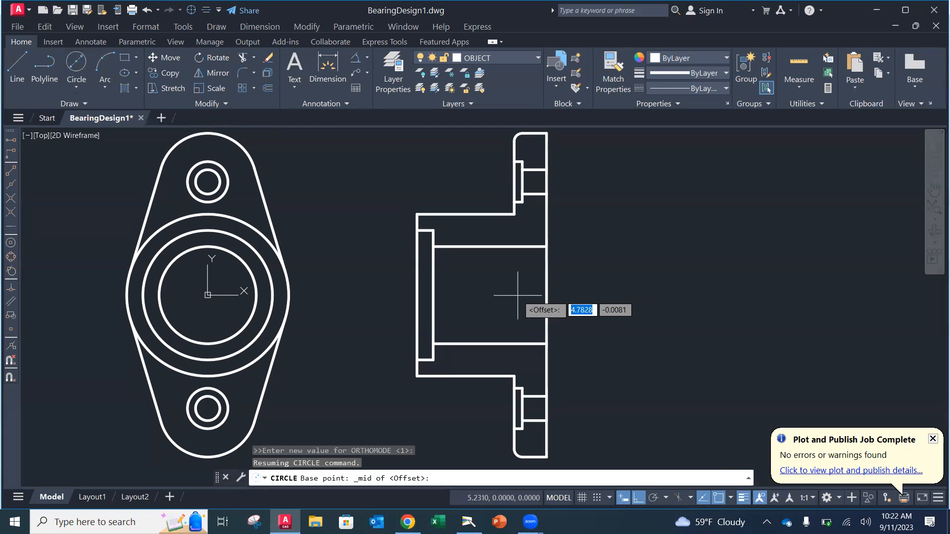
text(-1.25)
key(Tab)
text(0)
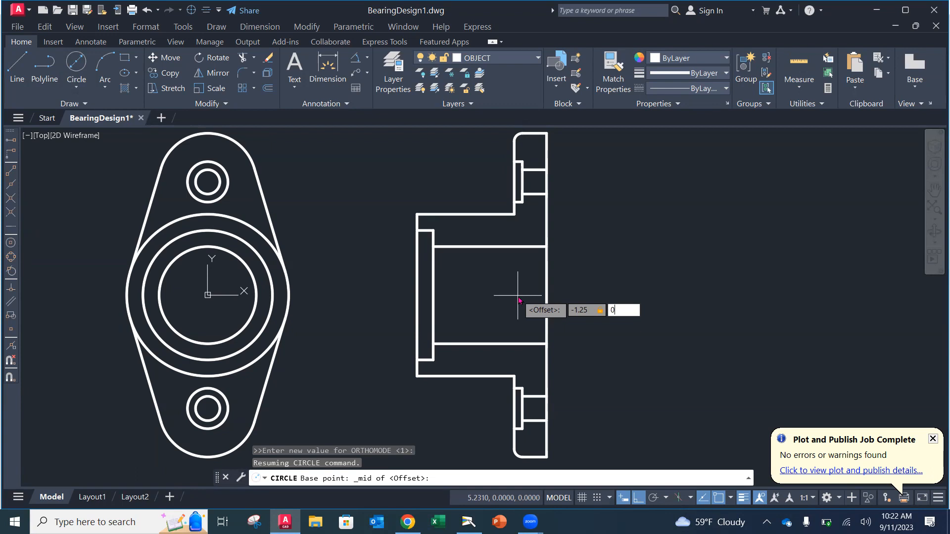
key(Escape)
key(Escape)
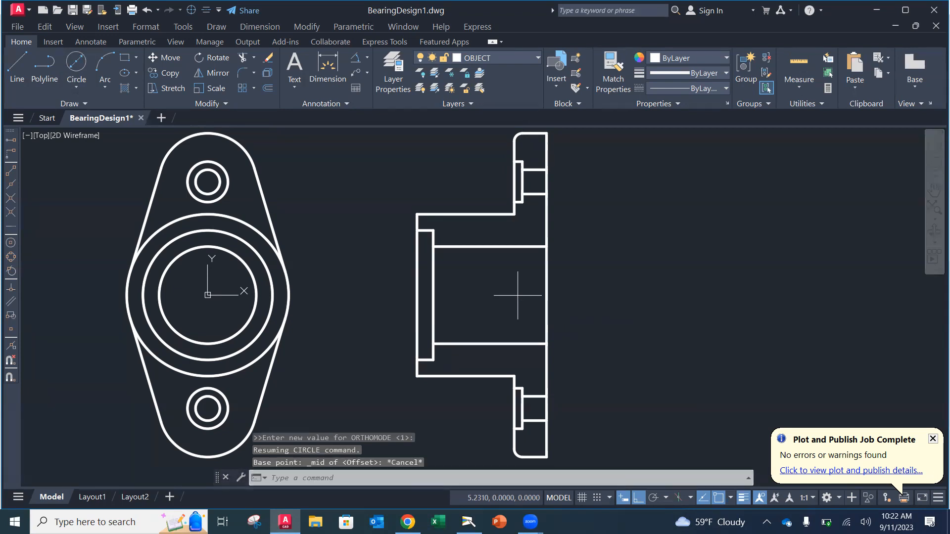
Step: Draw the .375-diameter cross hole in the side view, centred 1.25 inward (@-1.25,0) from the midpoint of the flange's back edge
click(76, 63)
click(10, 154)
shift+right_click(526, 208)
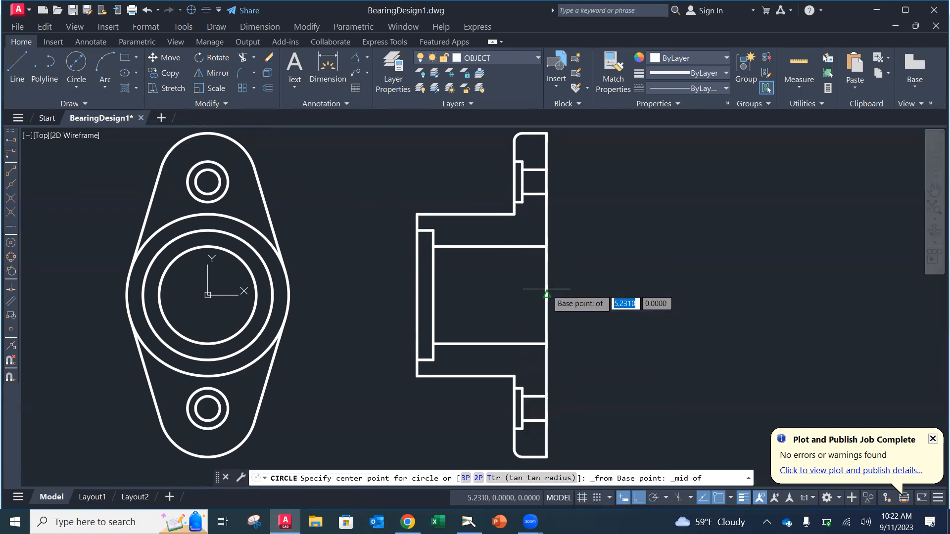
click(550, 292)
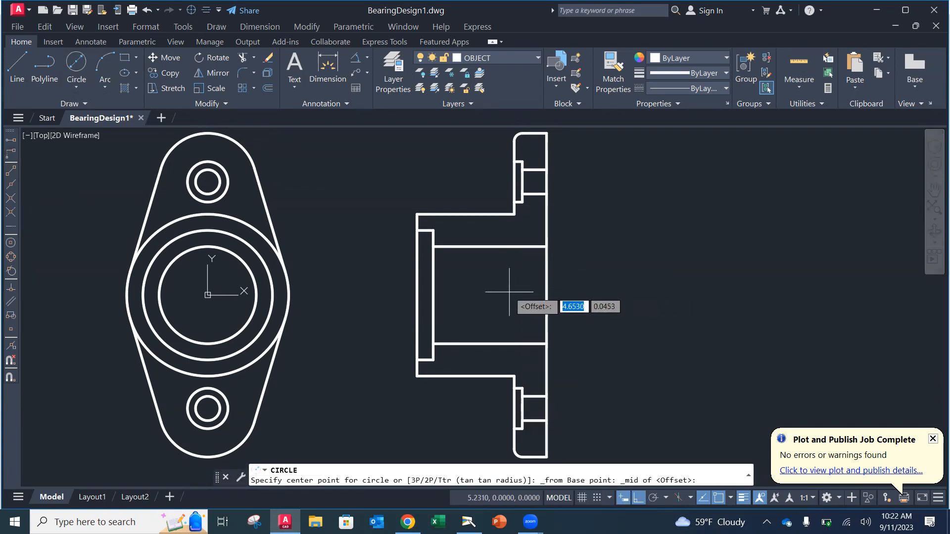
text(@ )
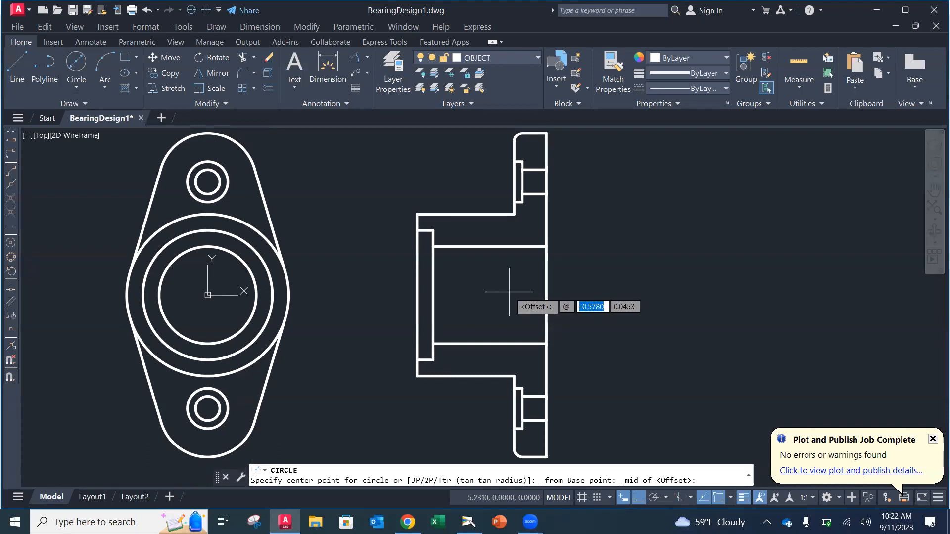
text(-1)
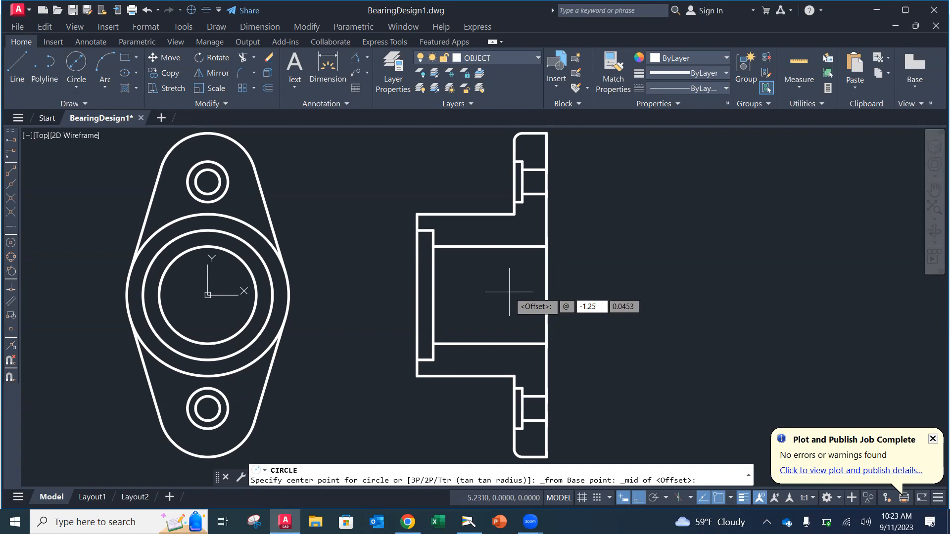
text(.25)
key(Tab)
text(0)
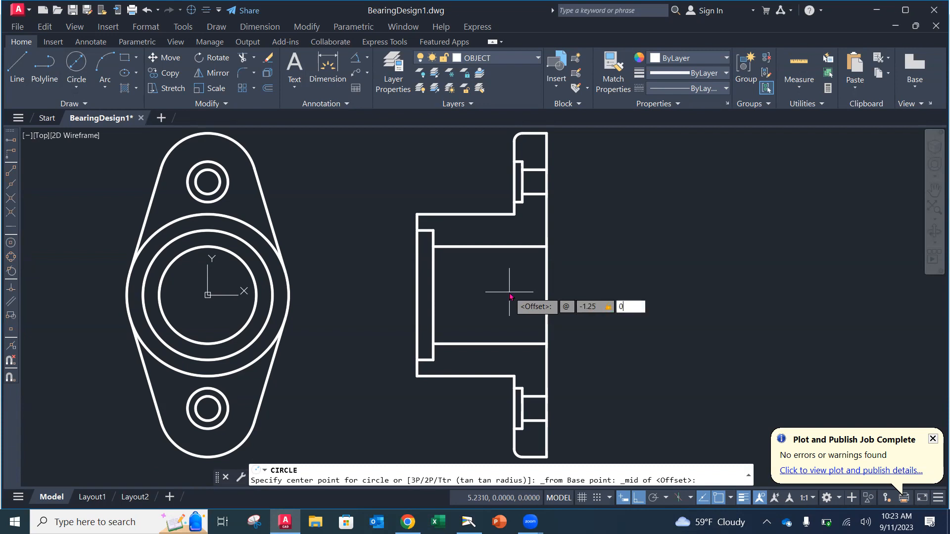
key(Return)
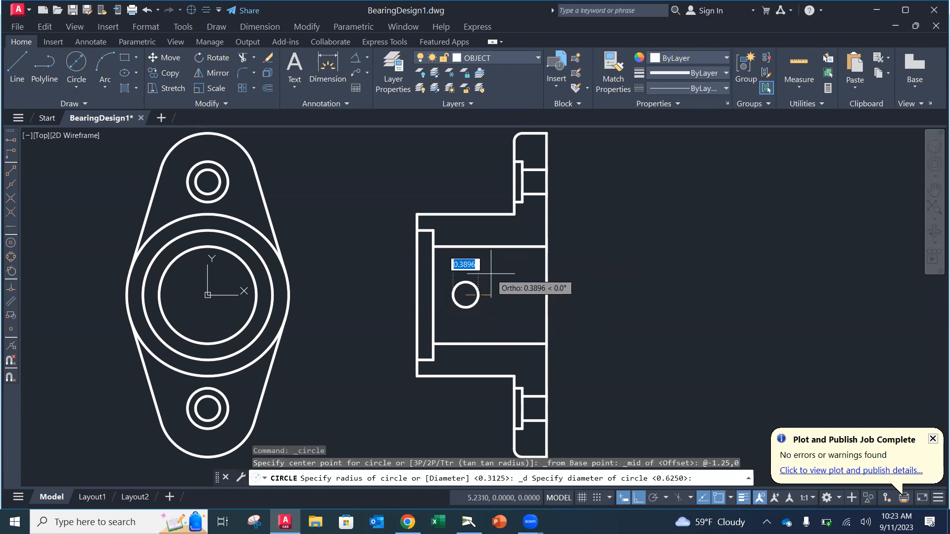
text(.375)
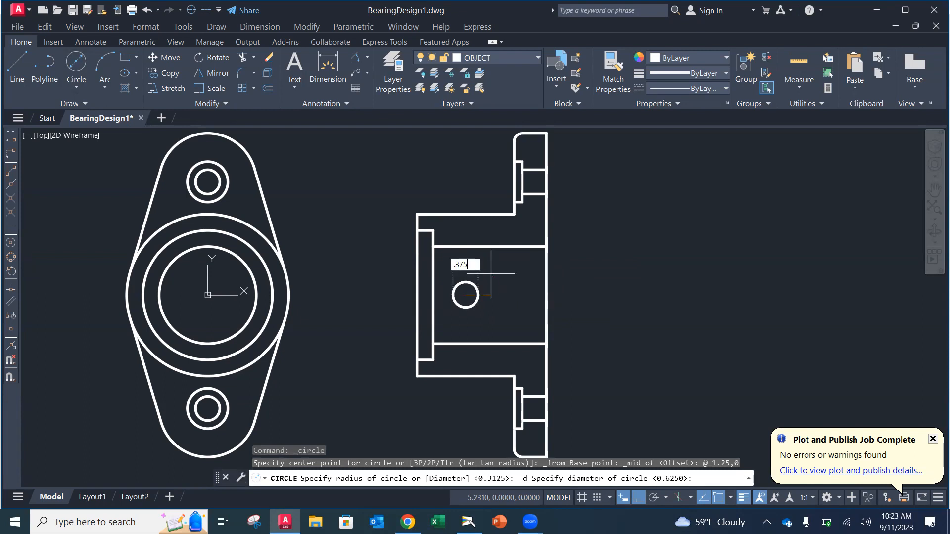
key(Return)
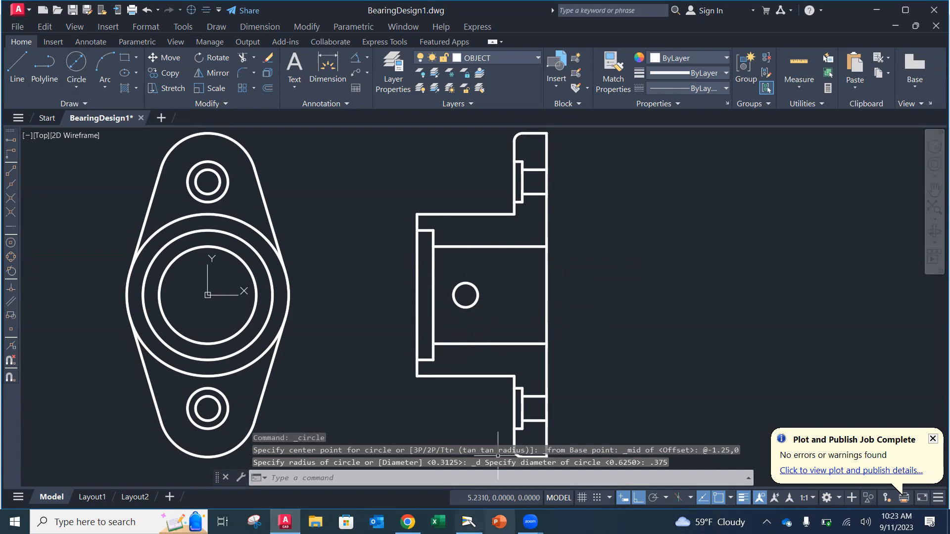
Step: On the HIDDEN layer, draw the cross hole's upper edge outward from the front view's innermost circle, level with the hole's top quadrant, about 0.93 long
click(461, 515)
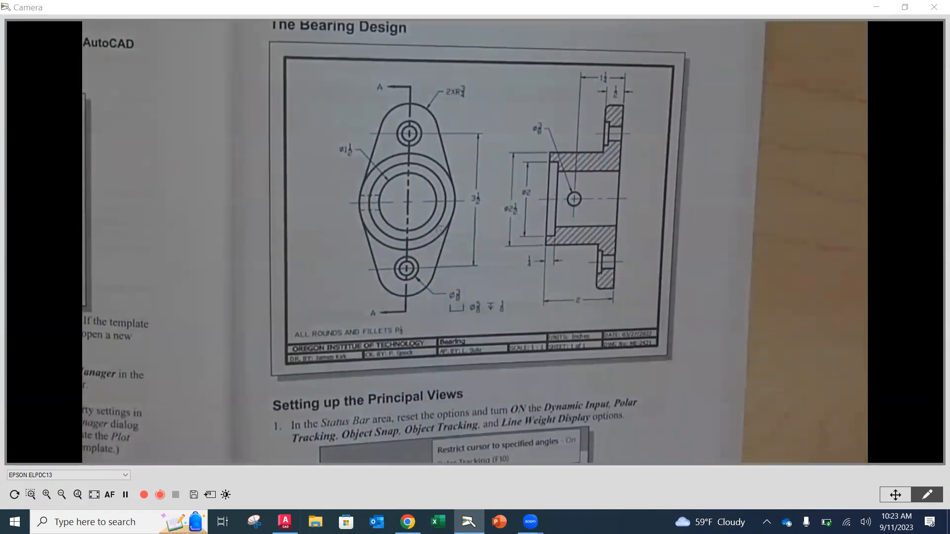
click(285, 522)
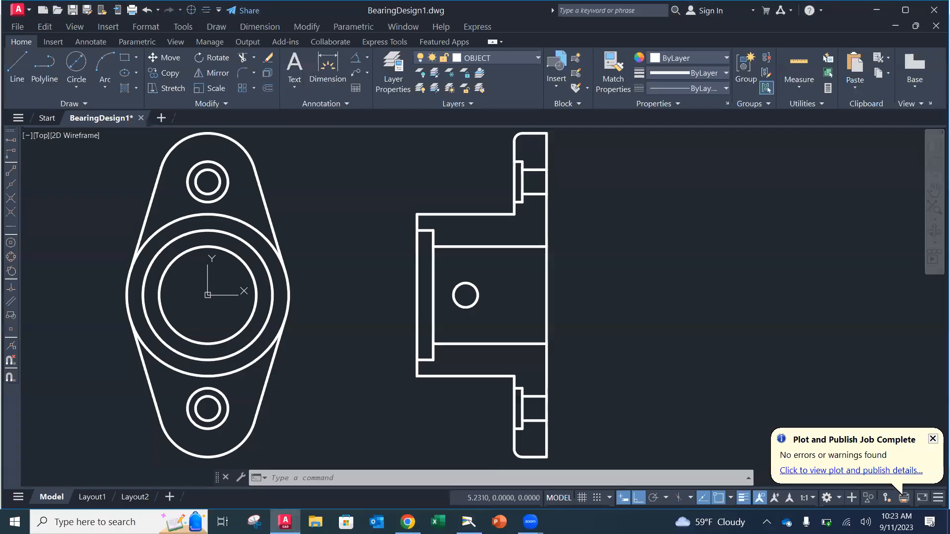
click(492, 58)
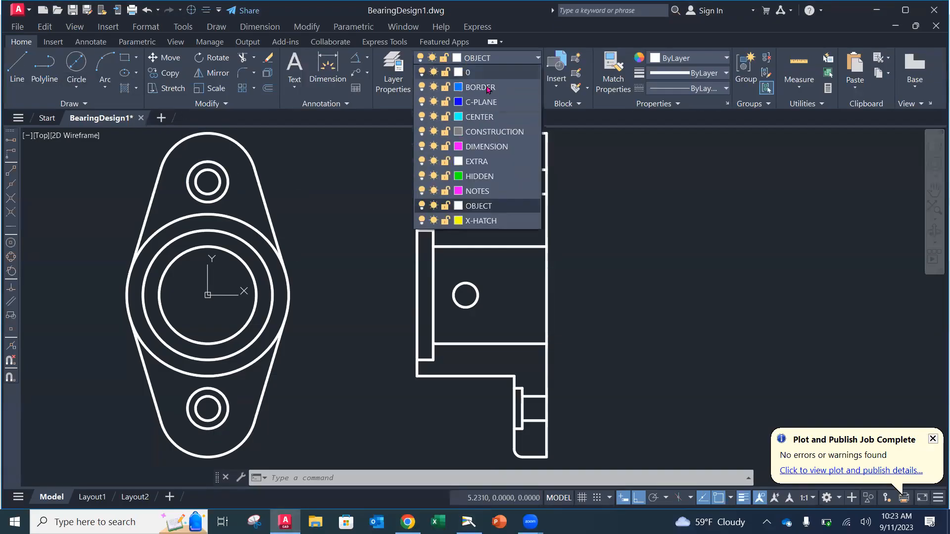
click(480, 177)
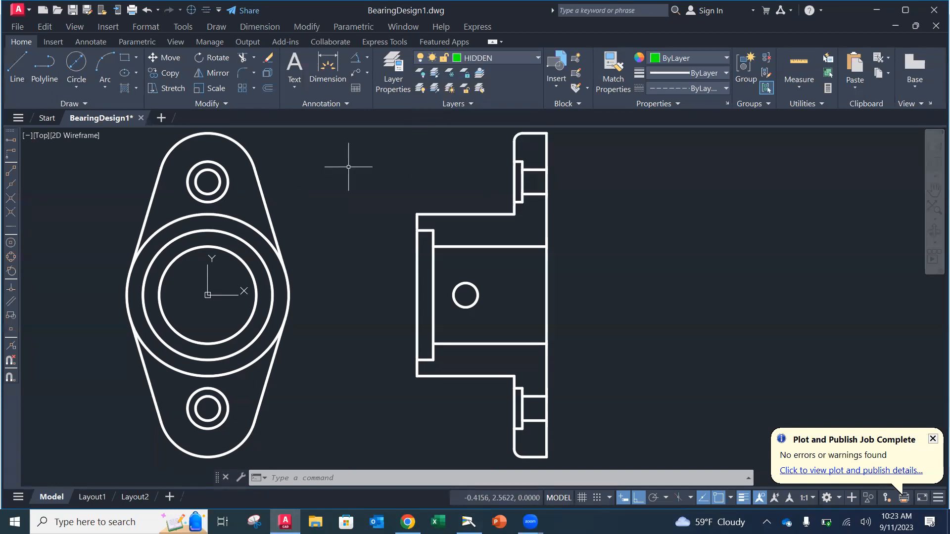
click(18, 63)
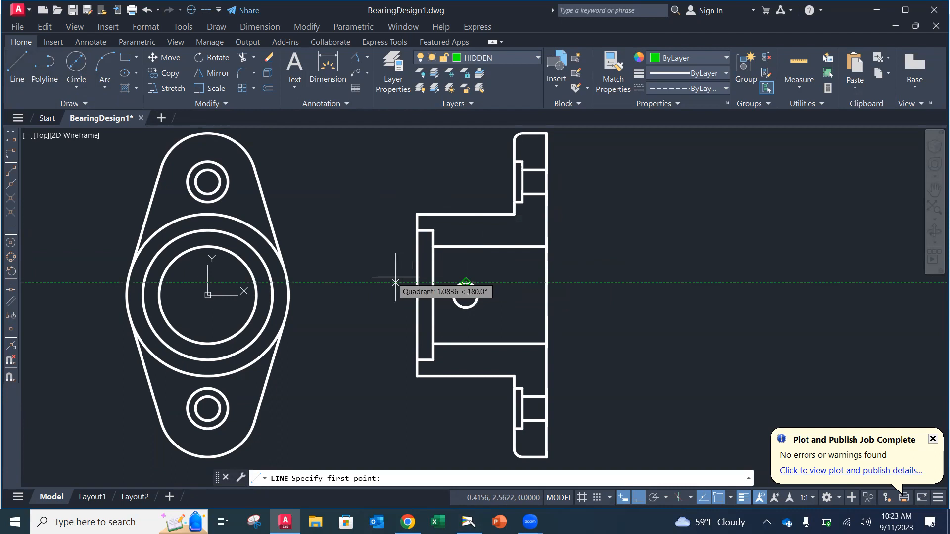
mouse_move(466, 282)
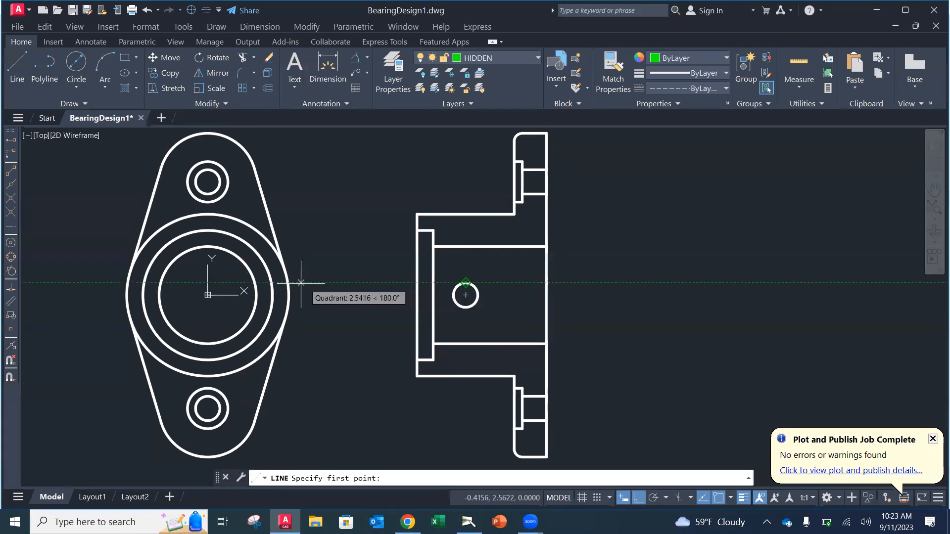
click(160, 283)
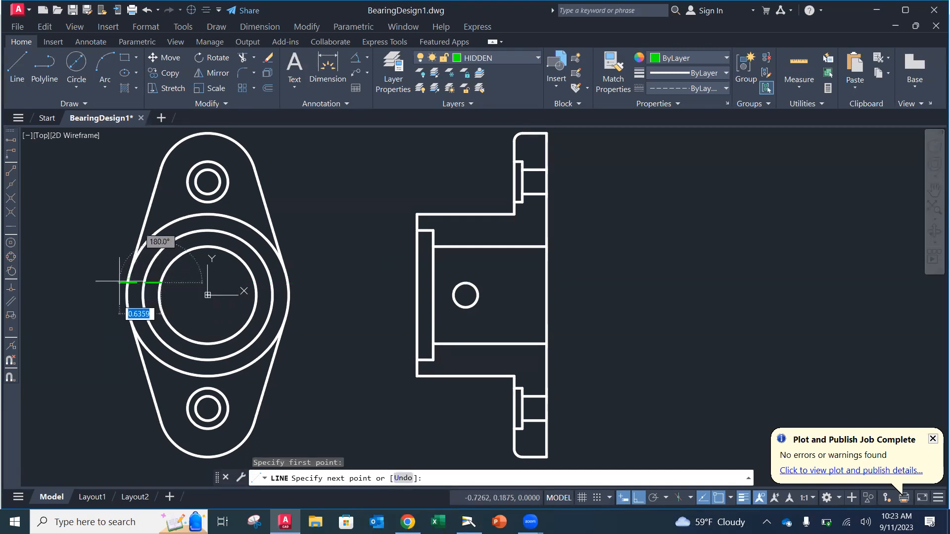
click(102, 283)
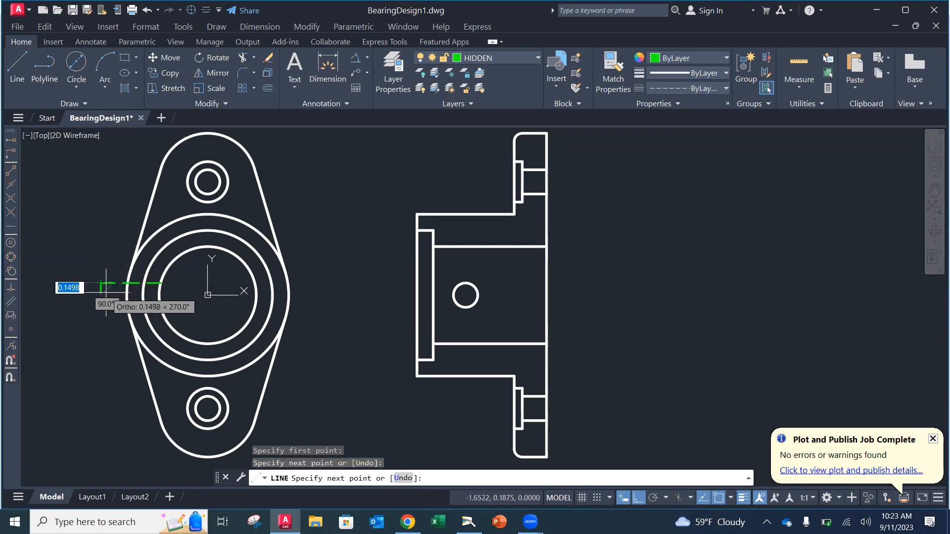
key(Escape)
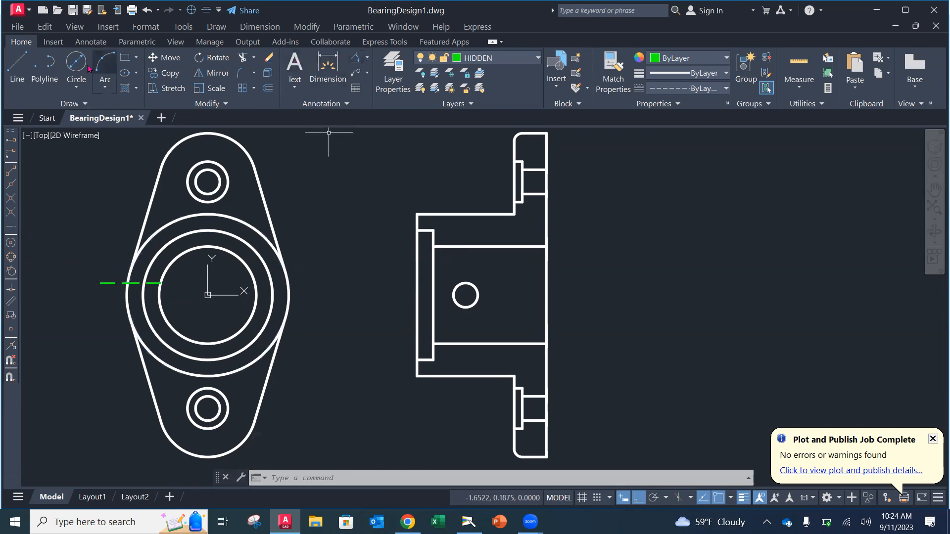
Step: Draw the cross hole's lower hidden edge outward from the innermost circle, level with the hole's bottom quadrant, about 0.96 long
click(20, 66)
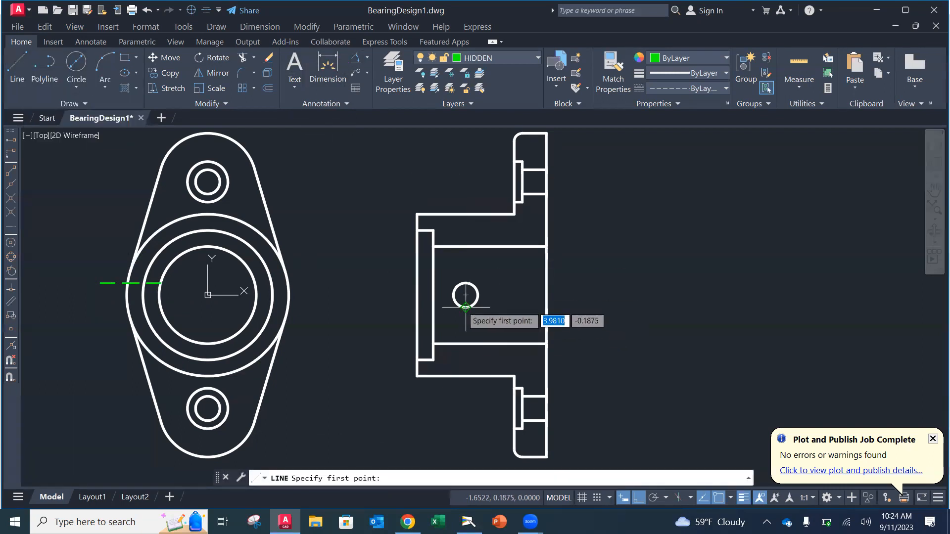
click(161, 307)
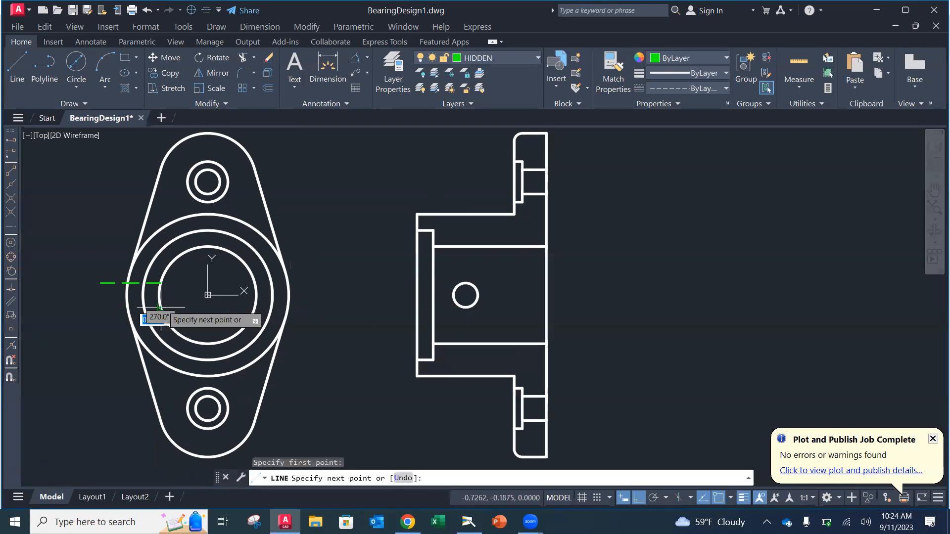
click(99, 306)
key(Escape)
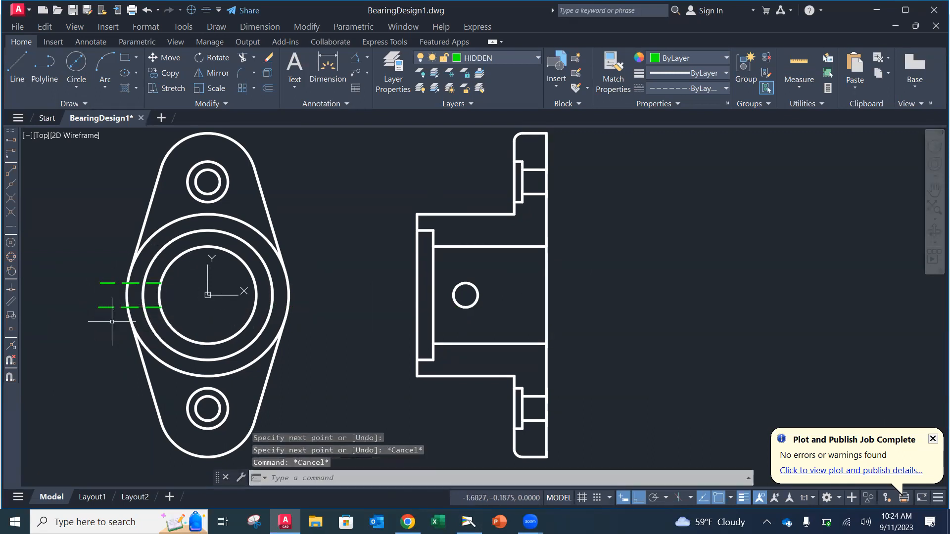
Step: Trim both hidden lines back to the hub's outer circle and save the drawing under its current name
click(243, 57)
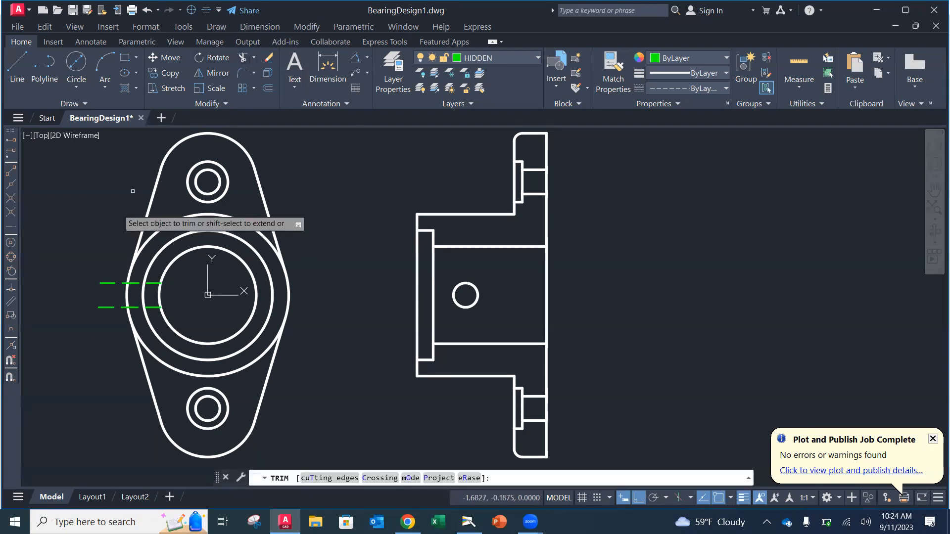
click(104, 283)
click(105, 307)
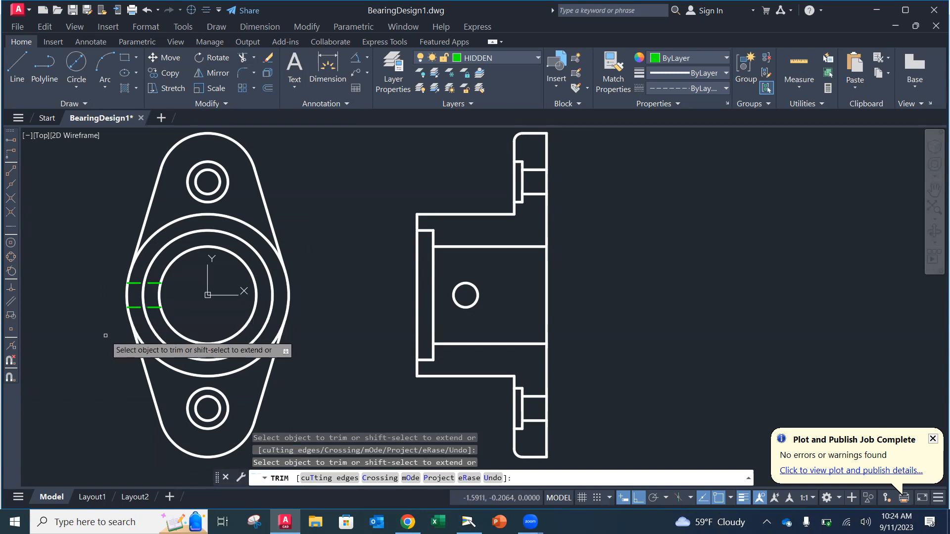
key(Escape)
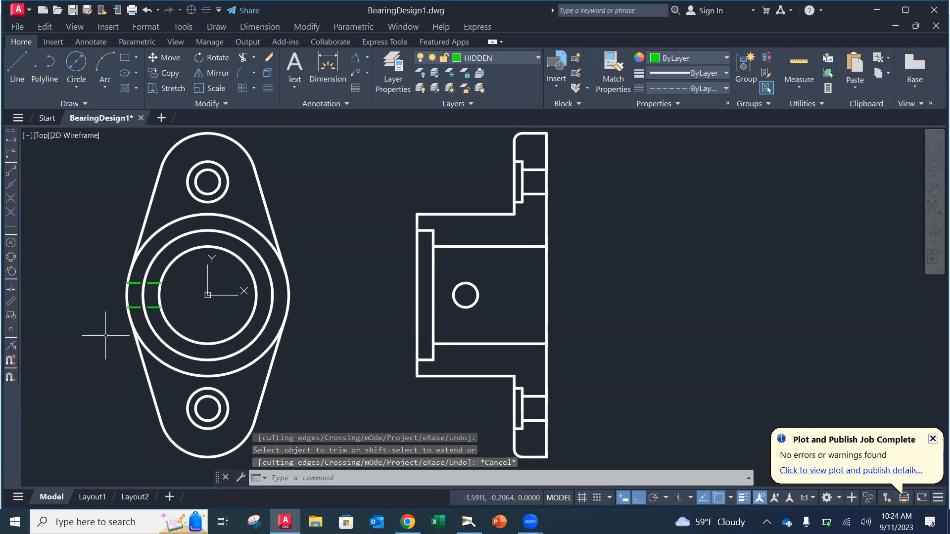
click(17, 27)
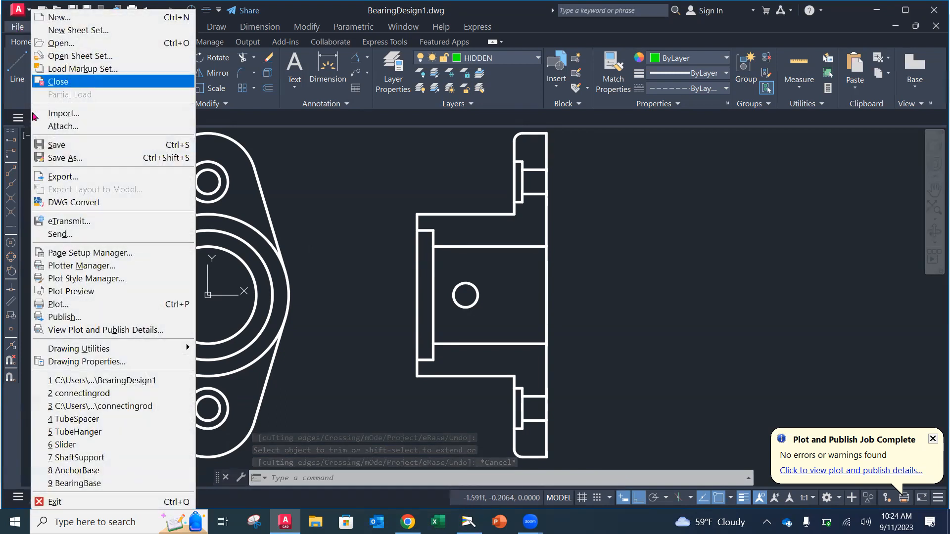
click(56, 145)
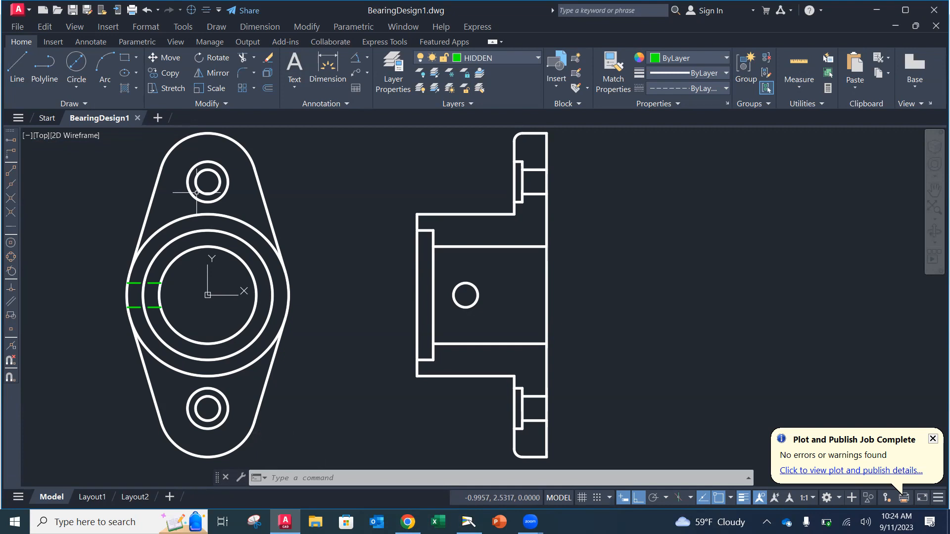
Step: Make X-HATCH the current layer and start a hatch with the ANSI31 pattern
click(507, 59)
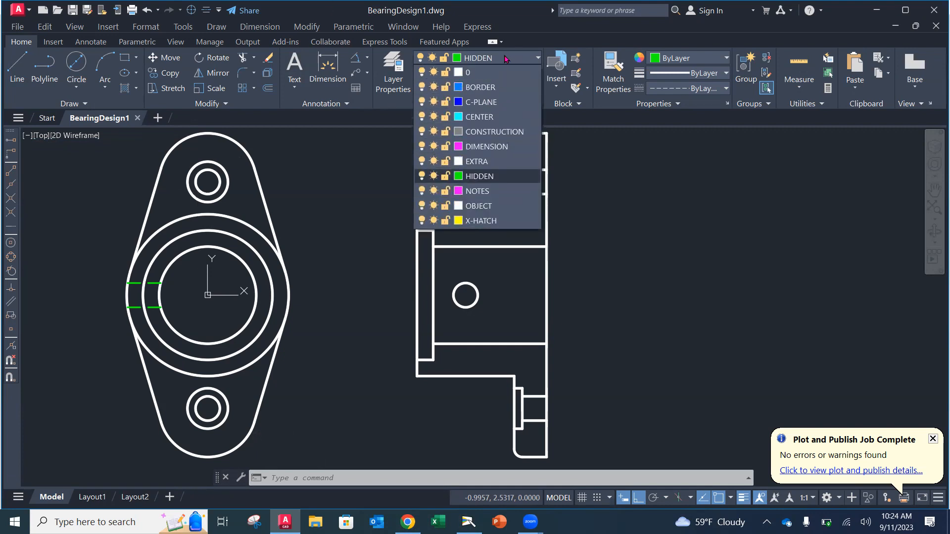
click(477, 222)
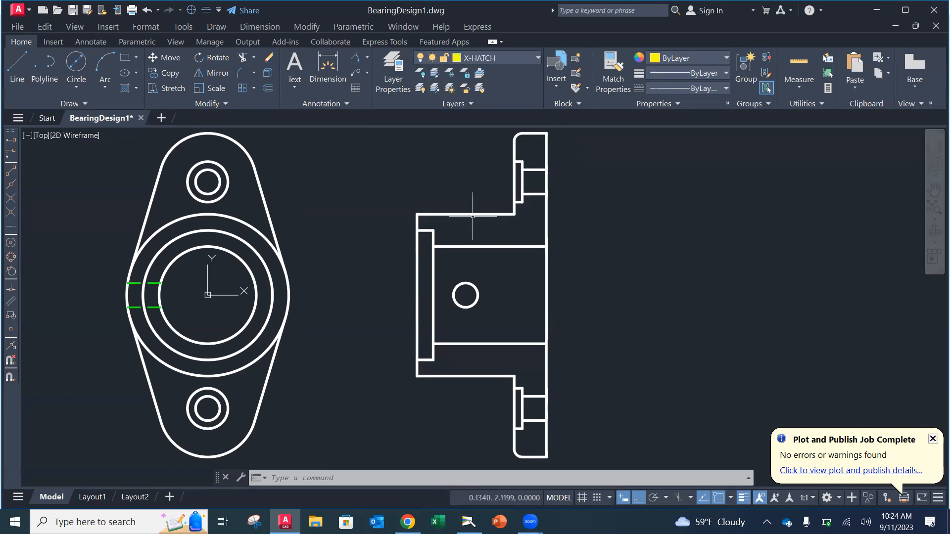
click(137, 89)
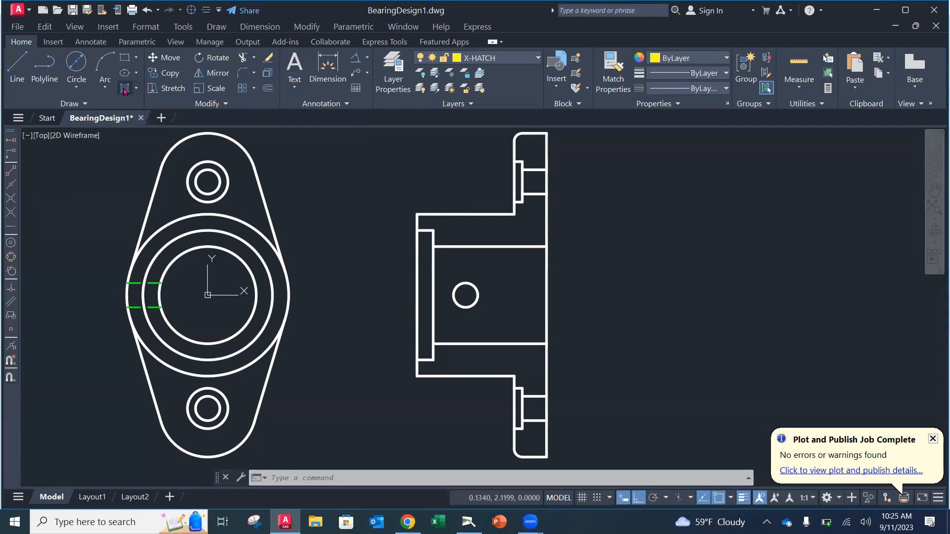
click(124, 89)
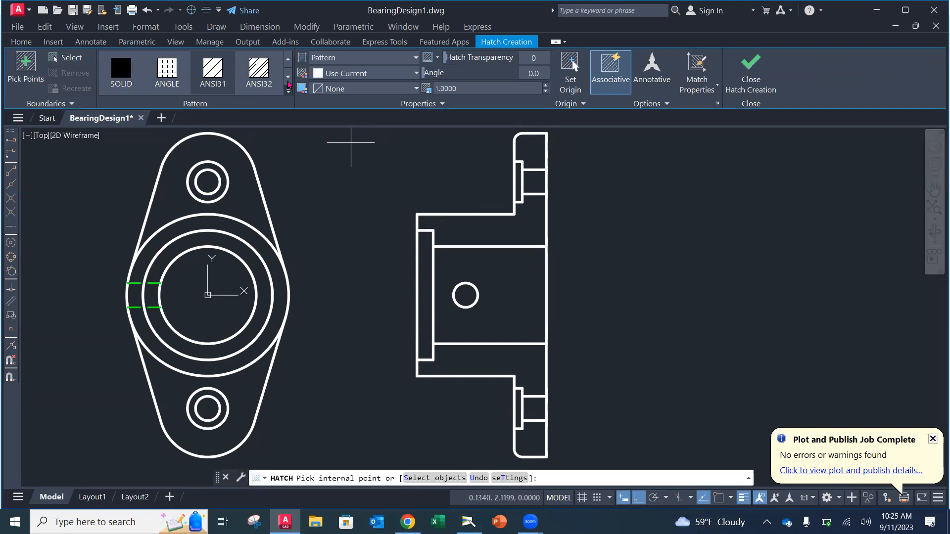
click(288, 90)
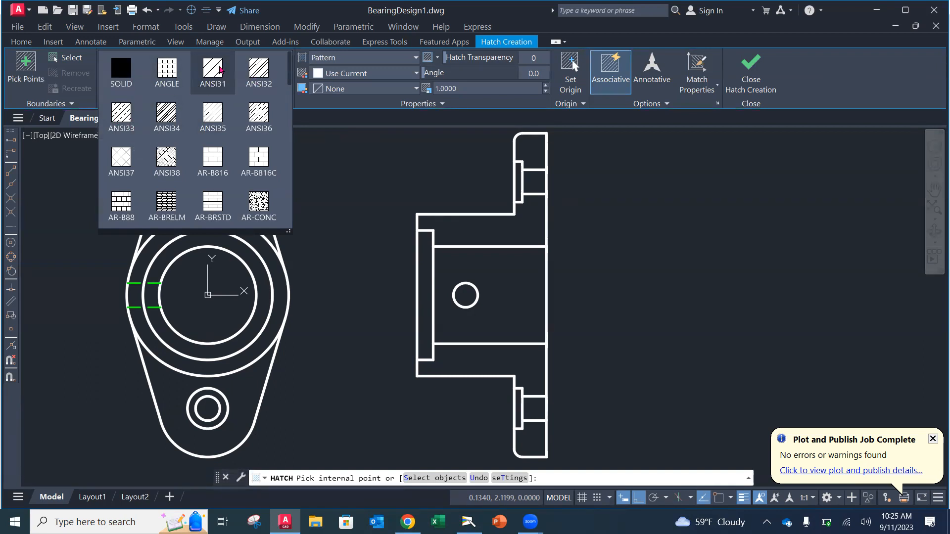
click(220, 71)
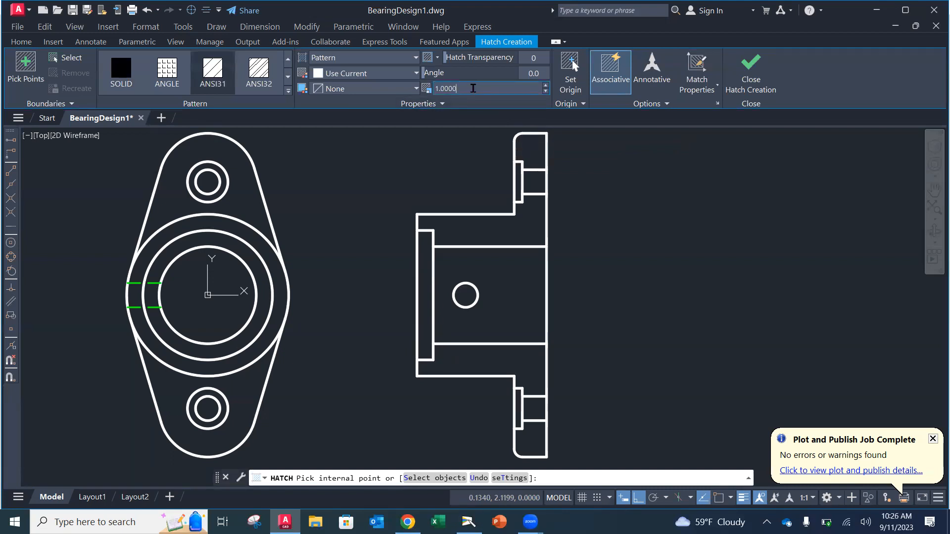
Step: Try a hatch scale of .5 by previewing it on the flange's upper section, and set the scale back to 1
click(439, 90)
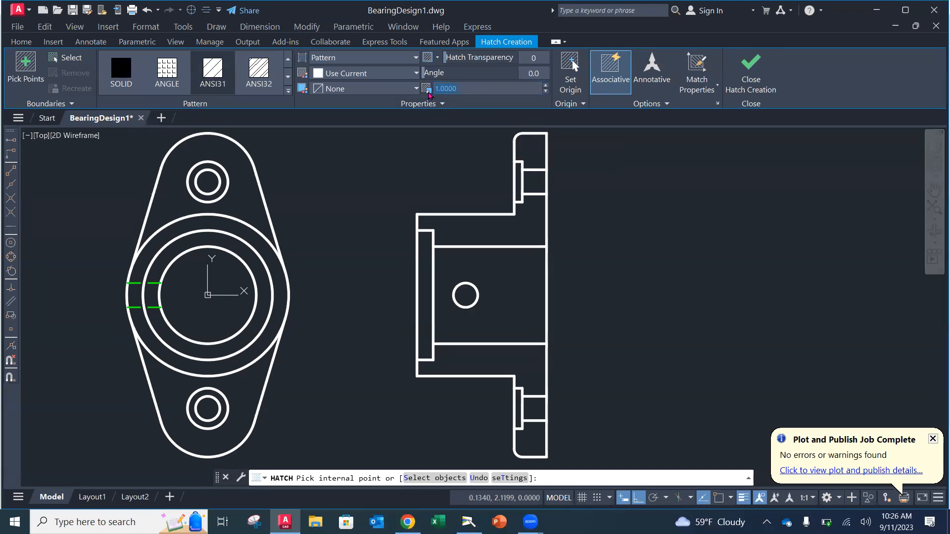
click(471, 88)
drag(476, 88, 423, 89)
text(.5)
key(Return)
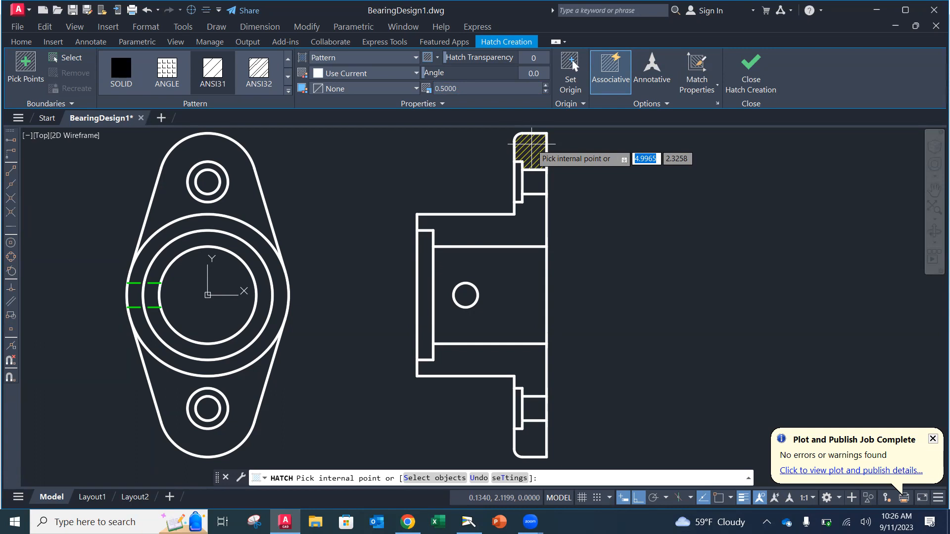
drag(460, 88, 434, 87)
text(1)
key(Return)
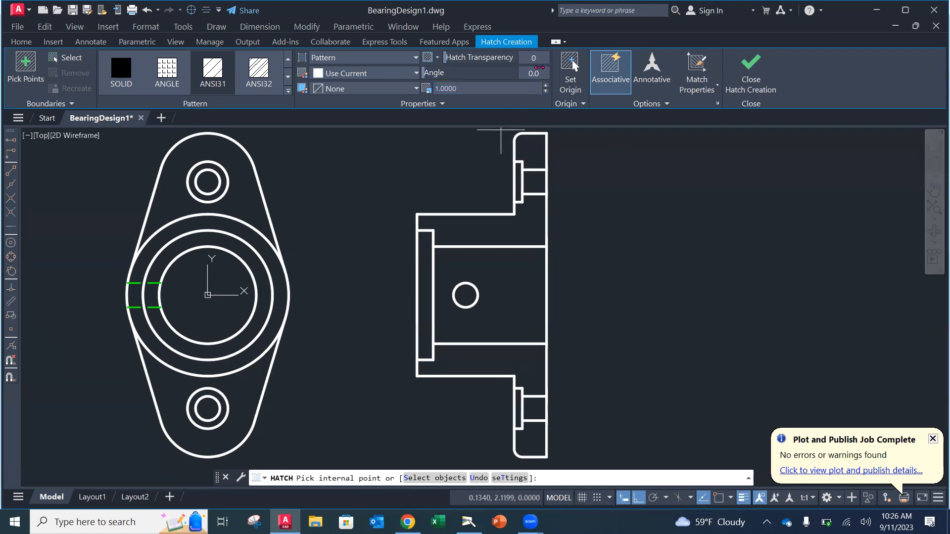
Step: Set the hatch pattern's angle to 30 degrees
click(531, 71)
text(.)
text(30)
key(Return)
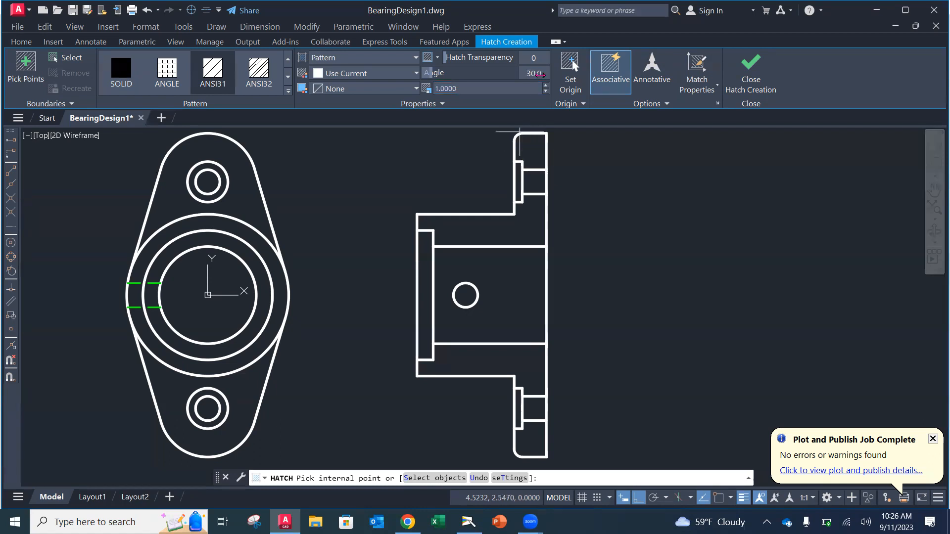
Step: Try hatch angles of 45 and 1 degrees by previewing them on the flange's upper section
click(533, 74)
text(45)
key(Return)
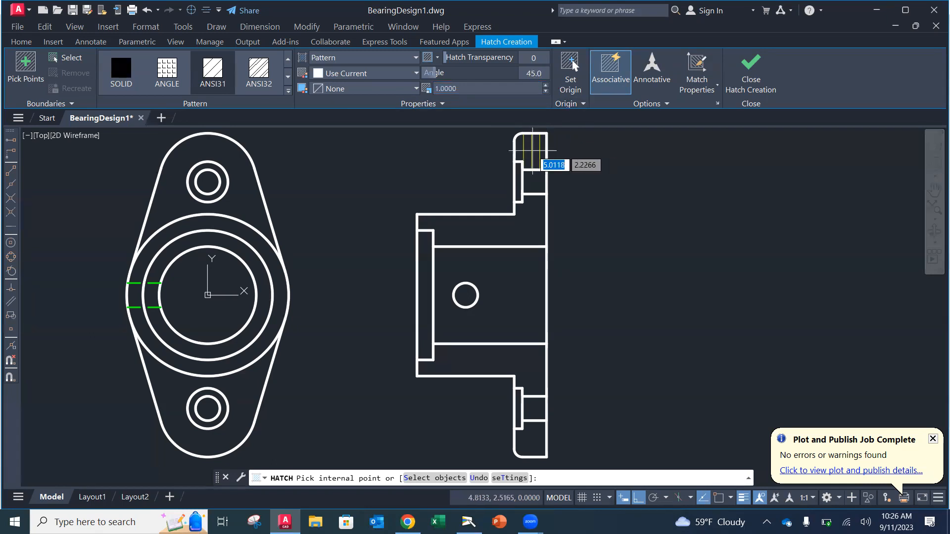
click(539, 73)
text(1)
key(Return)
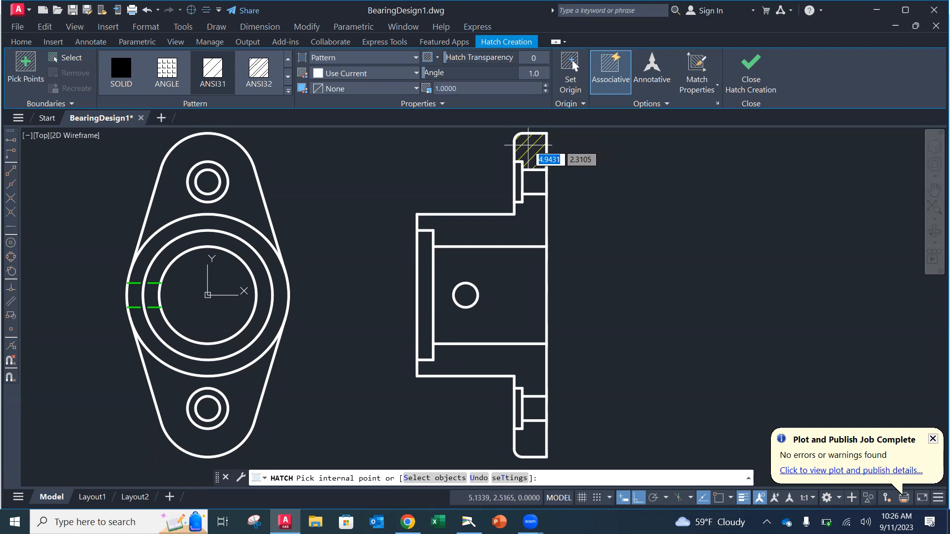
click(528, 145)
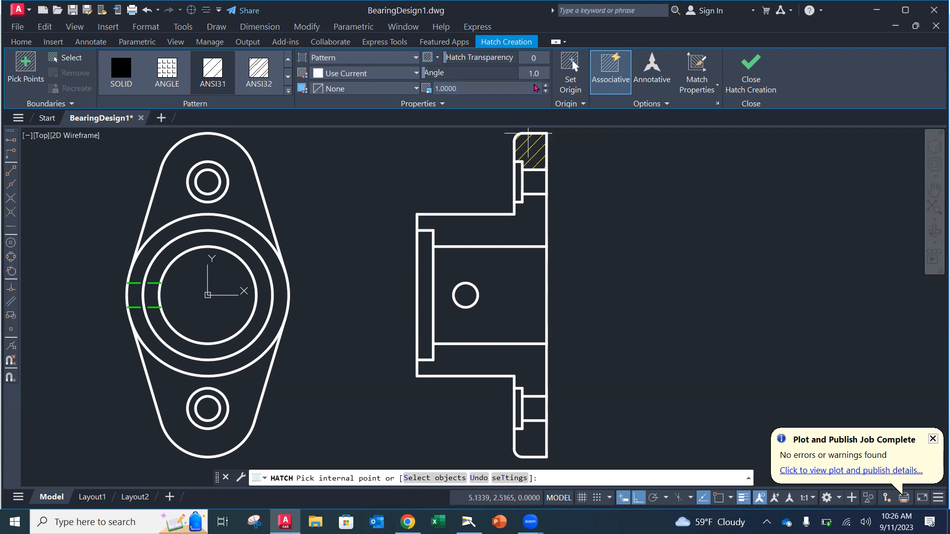
Step: Set the hatch angle to 0 and hatch the side view's four cut regions with ANSI31 at scale 1
text(0)
key(Return)
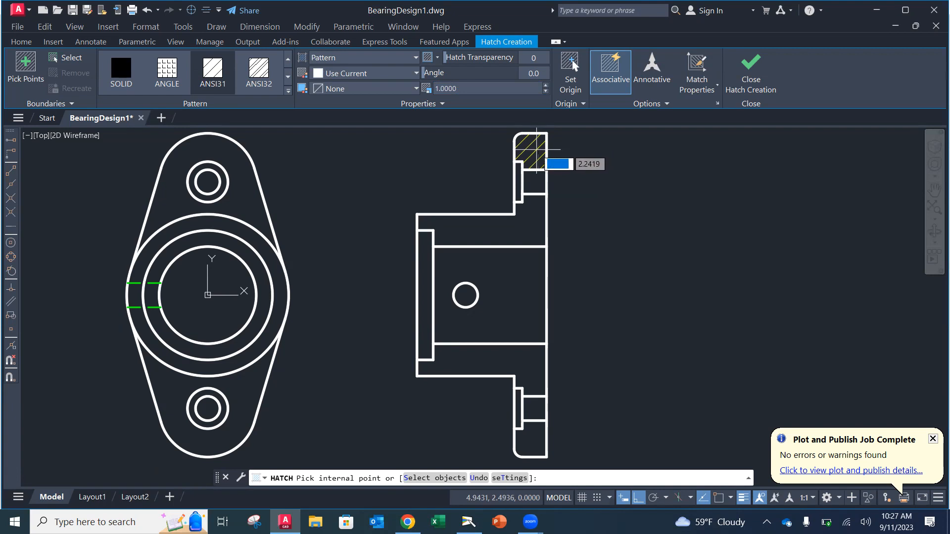
click(537, 148)
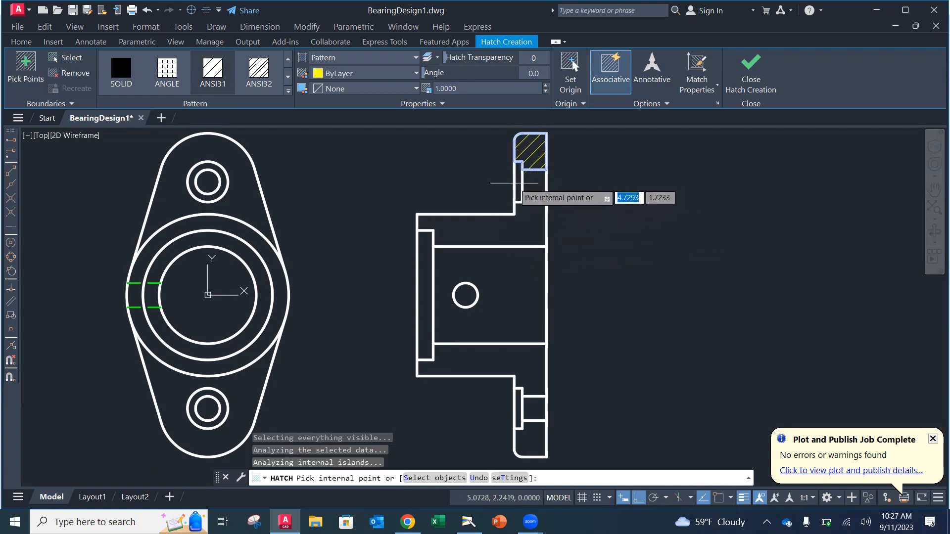
click(498, 231)
click(512, 365)
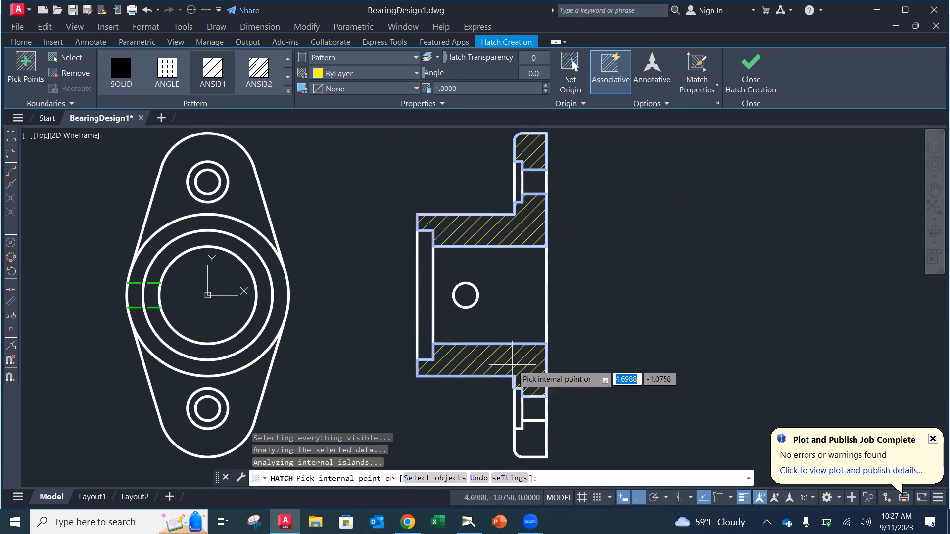
click(527, 434)
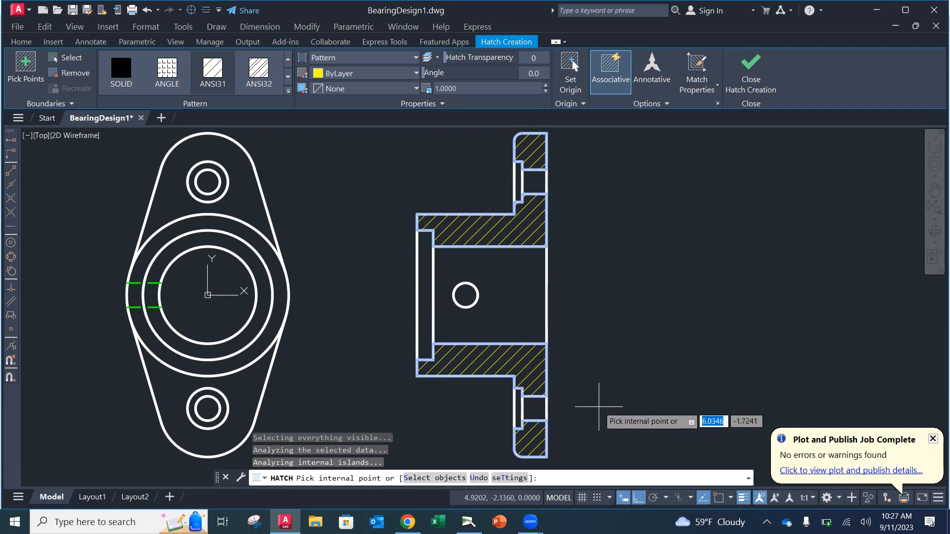
key(Return)
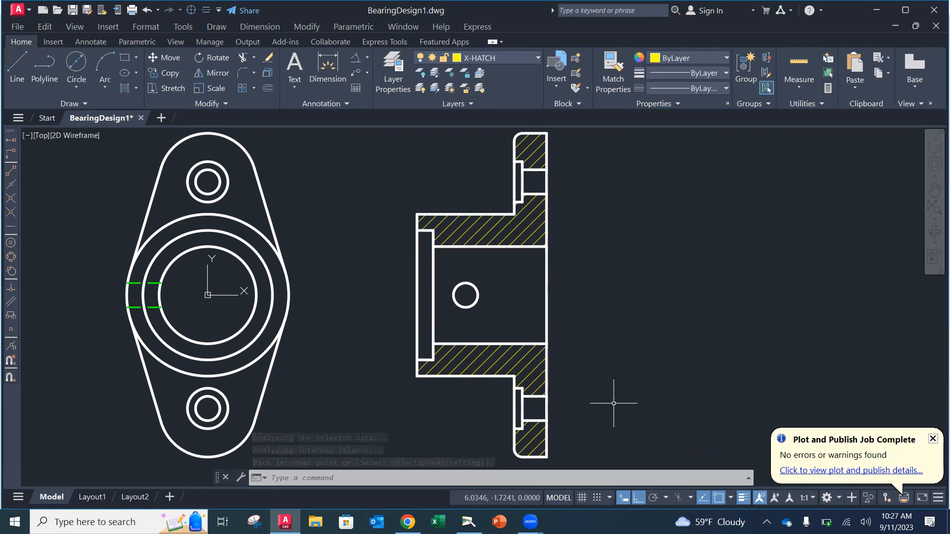
Step: Check the section hatch by selecting it, clear the selection and save the drawing under its current name
click(516, 230)
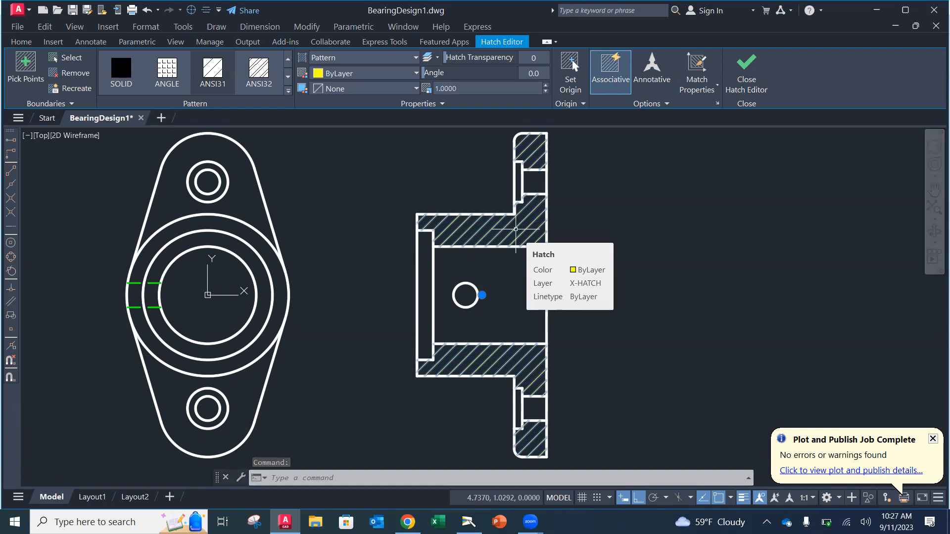
key(Escape)
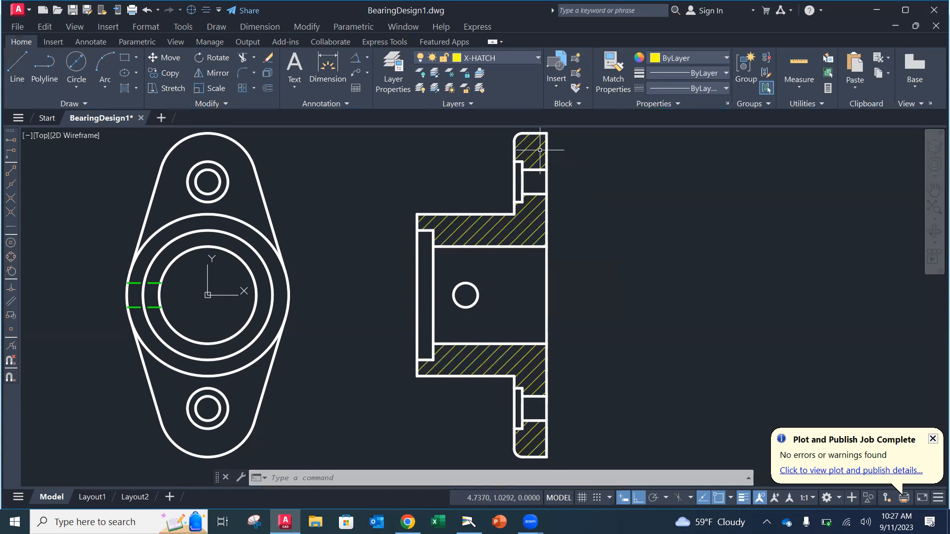
mouse_move(538, 149)
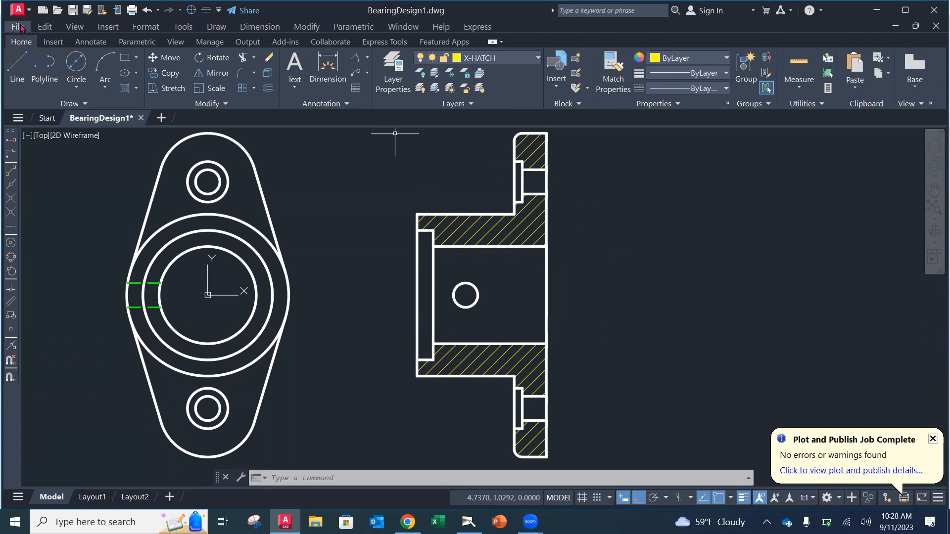
click(492, 57)
click(492, 58)
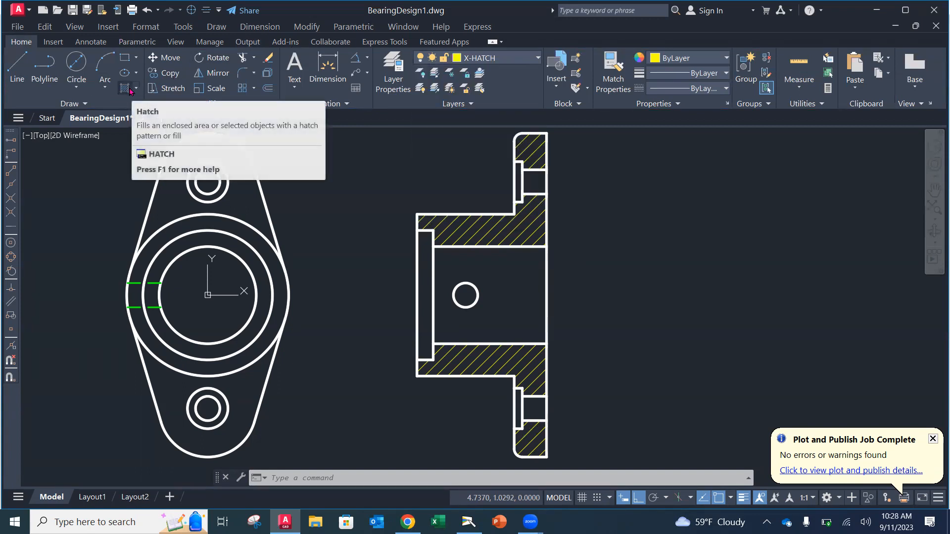
click(19, 30)
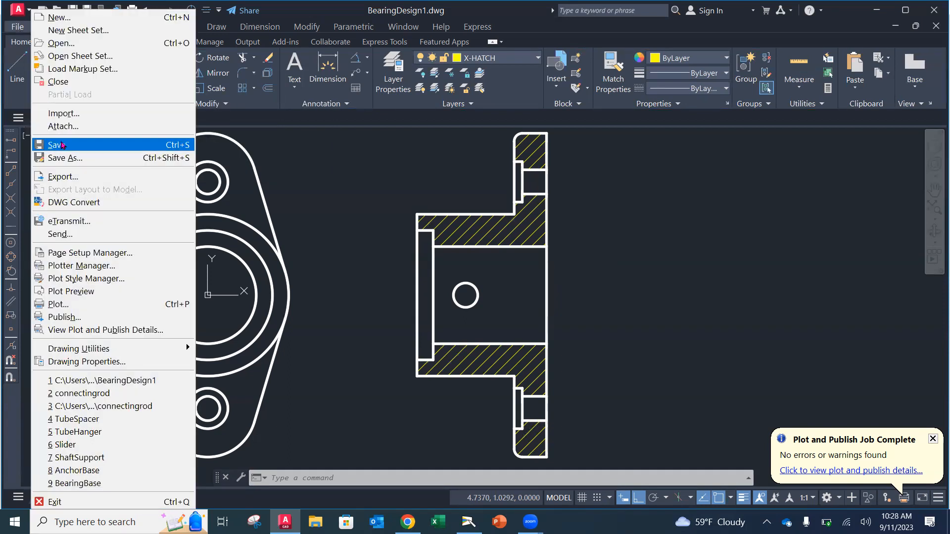
click(57, 145)
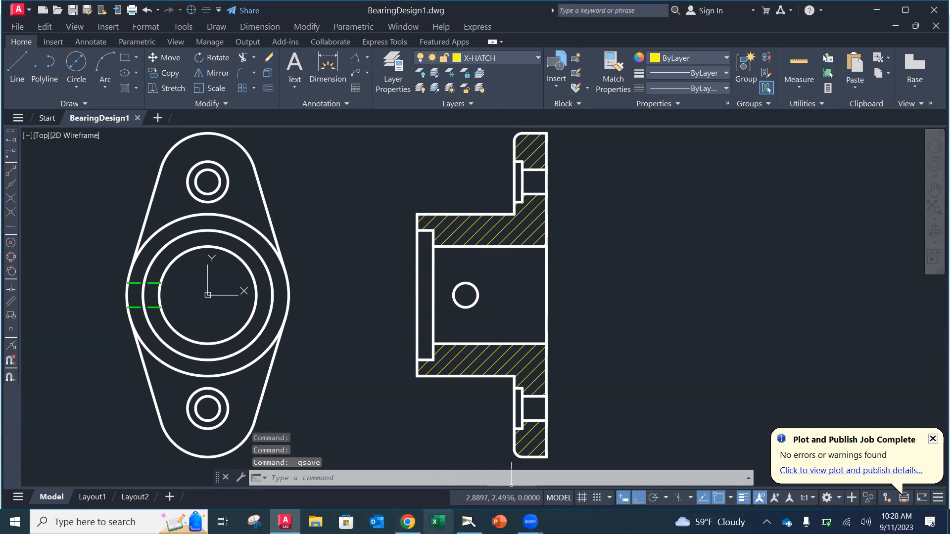
Step: Check the section line A-A in the textbook drawing on the camera view and make C-PLANE the current layer
click(468, 522)
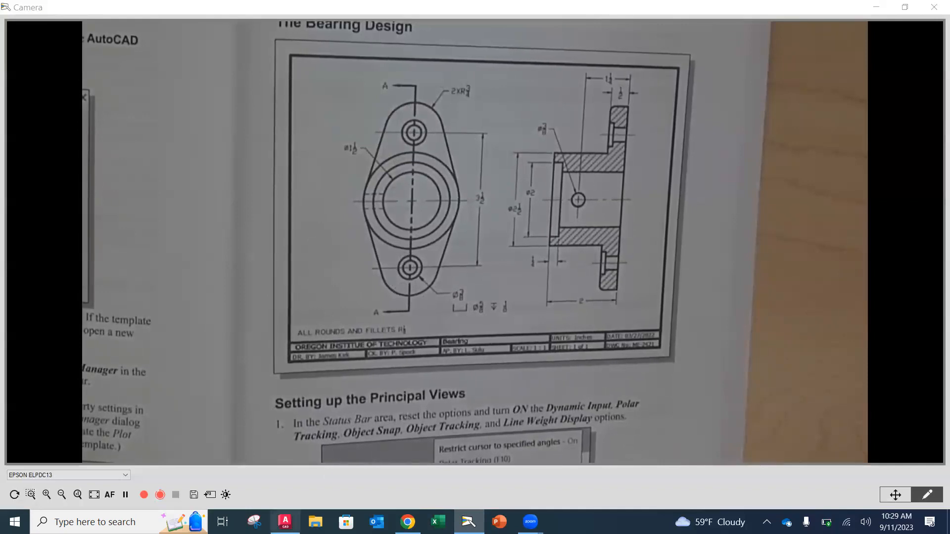
click(285, 522)
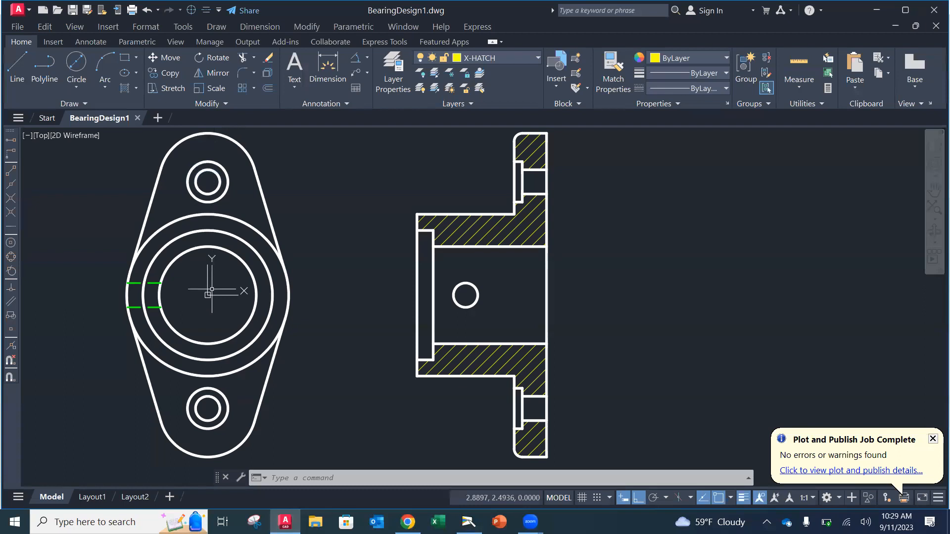
scroll(267, 342, up, 3)
scroll(258, 334, down, 3)
middle_drag(250, 330, 306, 330)
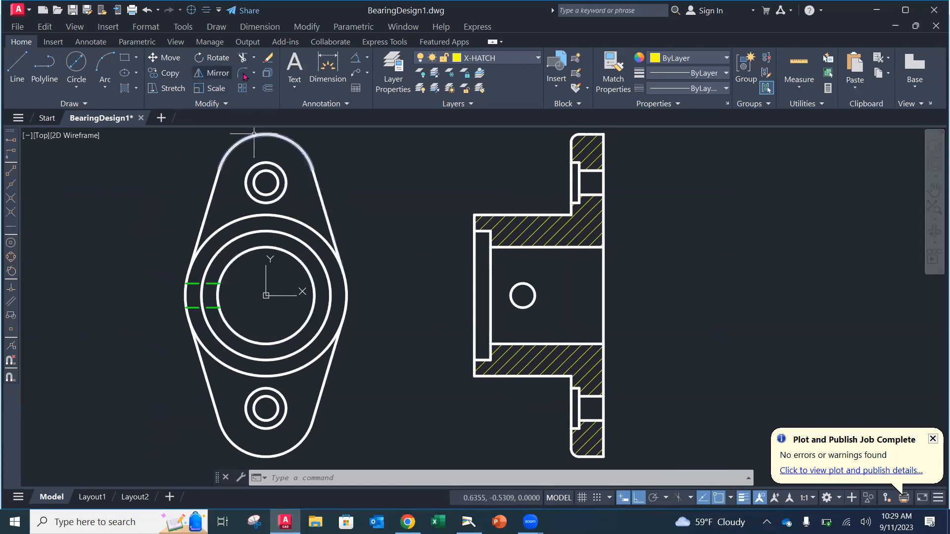
click(495, 61)
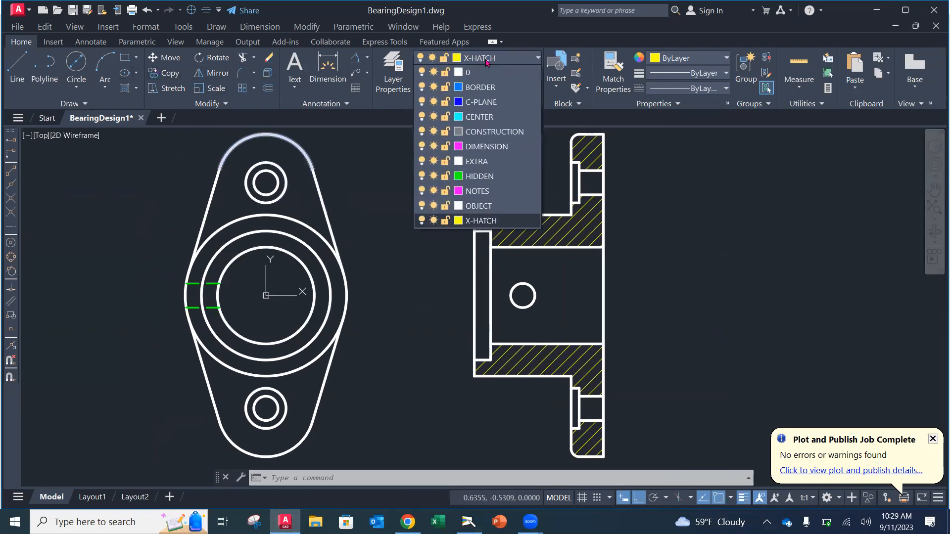
click(477, 104)
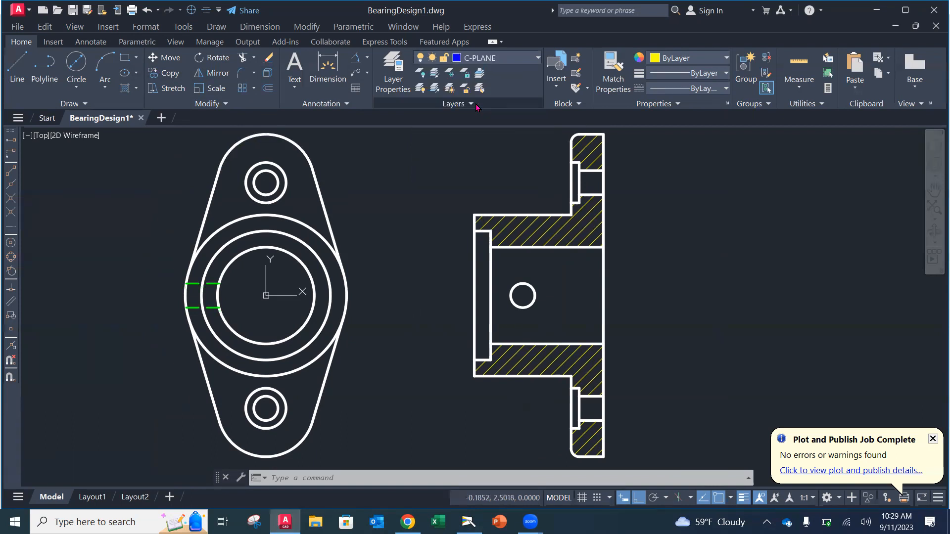
Step: Draw a vertical cutting-plane line about 6 units long through the front view's centre, extending past both ends of the flange
scroll(375, 207, up, 1)
scroll(374, 206, down, 3)
middle_drag(372, 212, 432, 244)
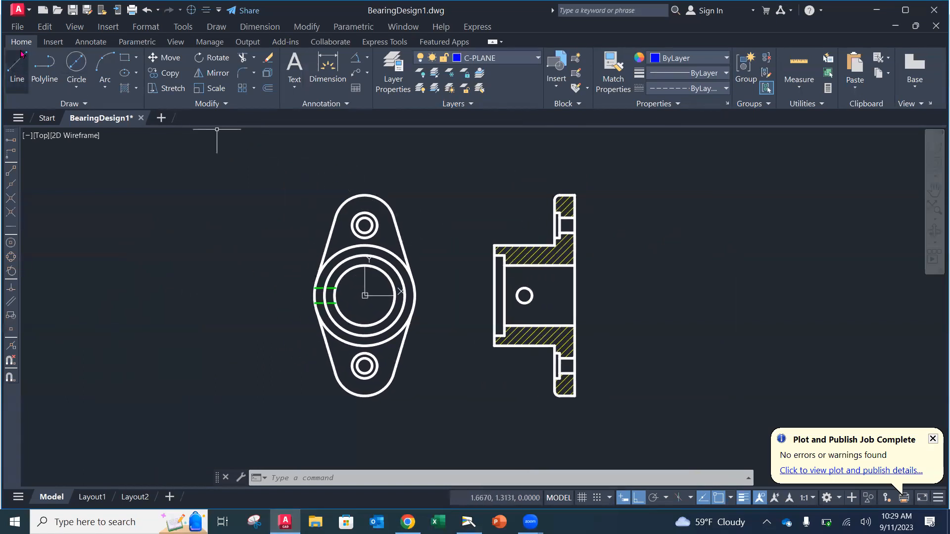
click(17, 67)
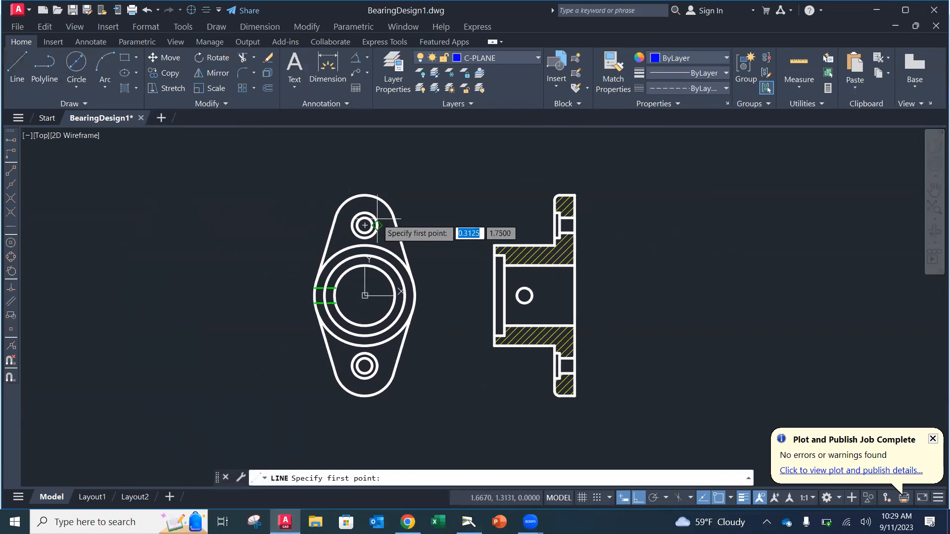
click(364, 169)
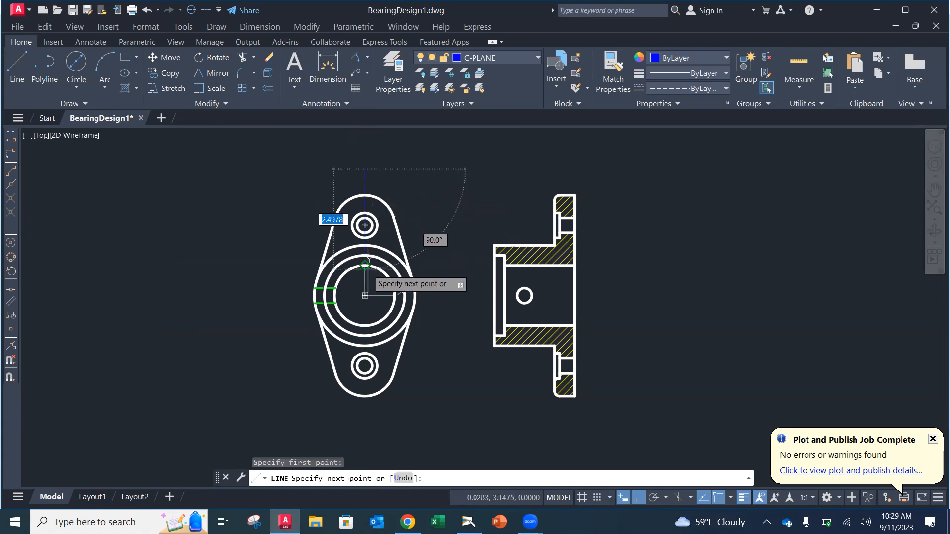
click(364, 412)
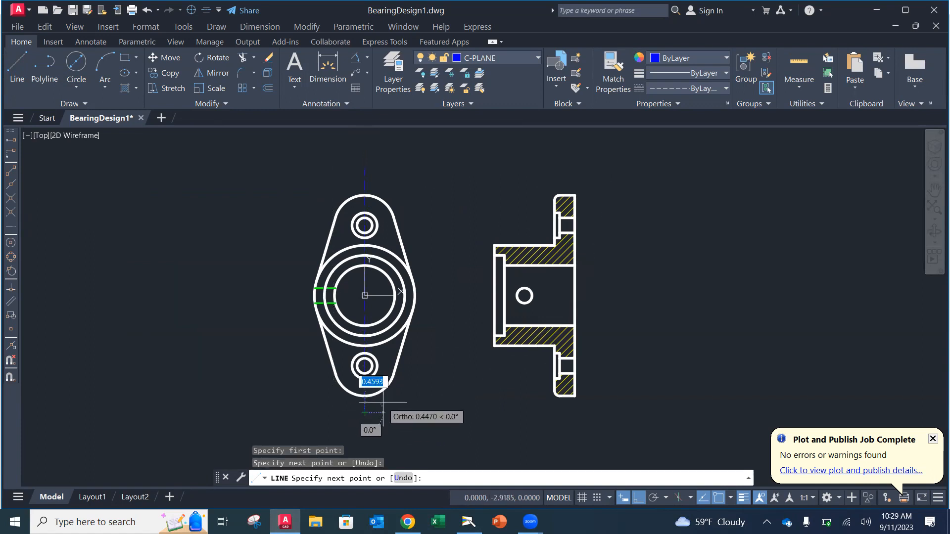
key(Escape)
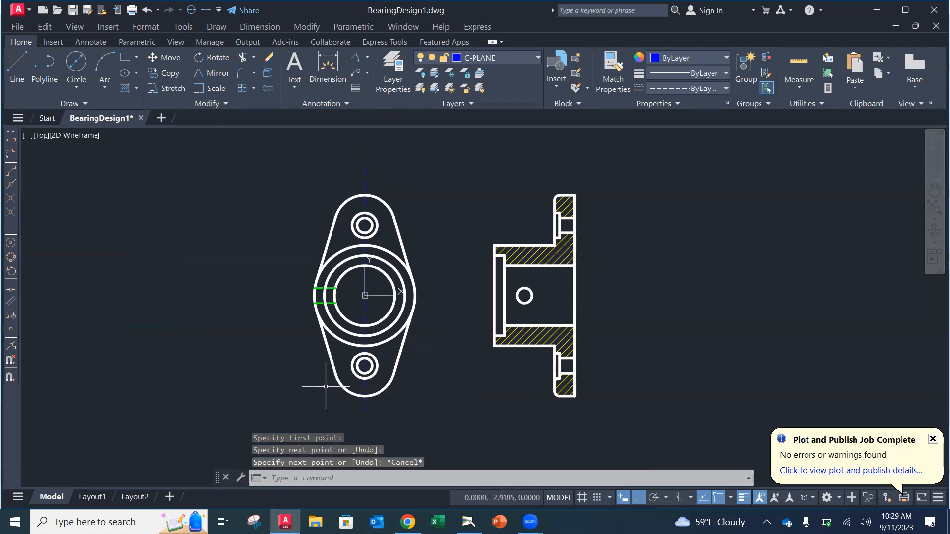
Step: Place a horizontal multileader without text in the empty area beside the front view's lower half, its arrowhead pointing away from the view
scroll(388, 314, up, 5)
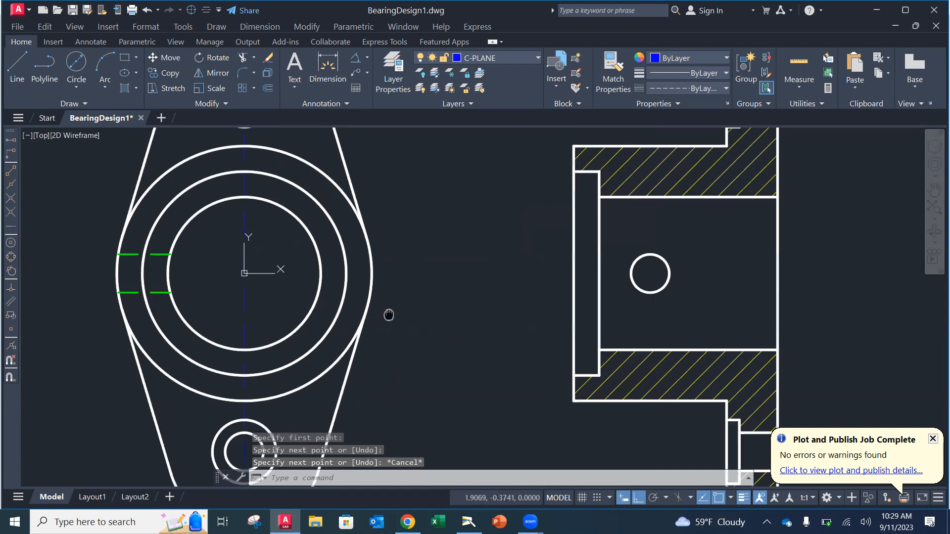
mouse_move(350, 417)
middle_down()
mouse_move(398, 371)
mouse_move(401, 380)
middle_up()
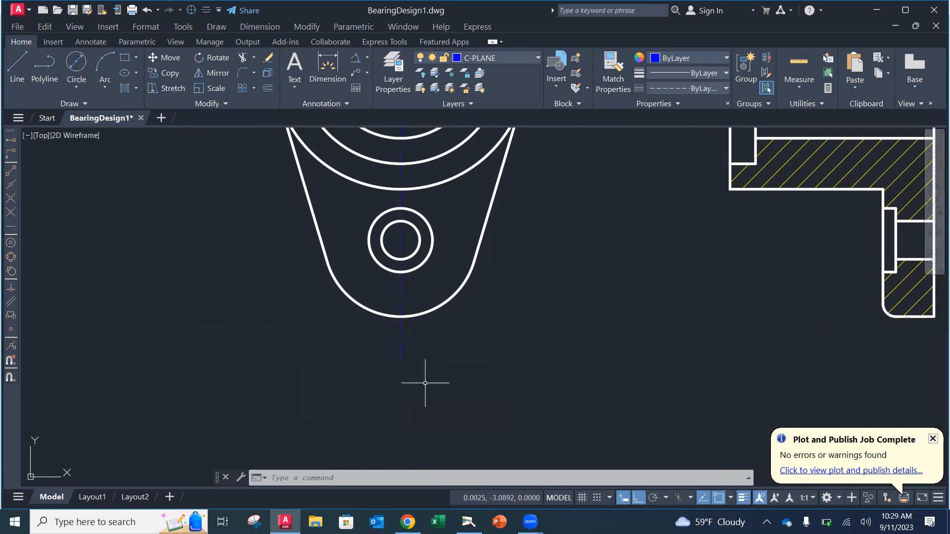
scroll(428, 379, down, 2)
middle_drag(427, 372, 432, 419)
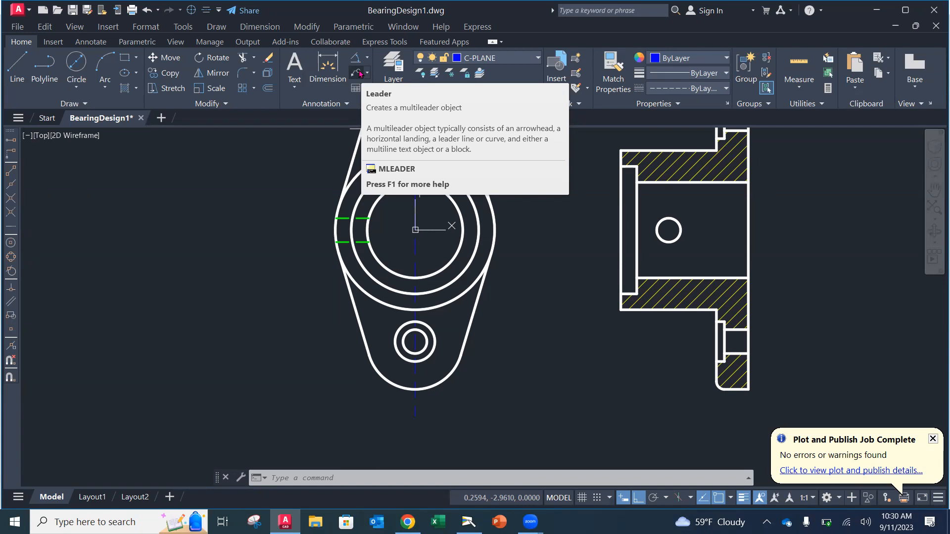
click(359, 73)
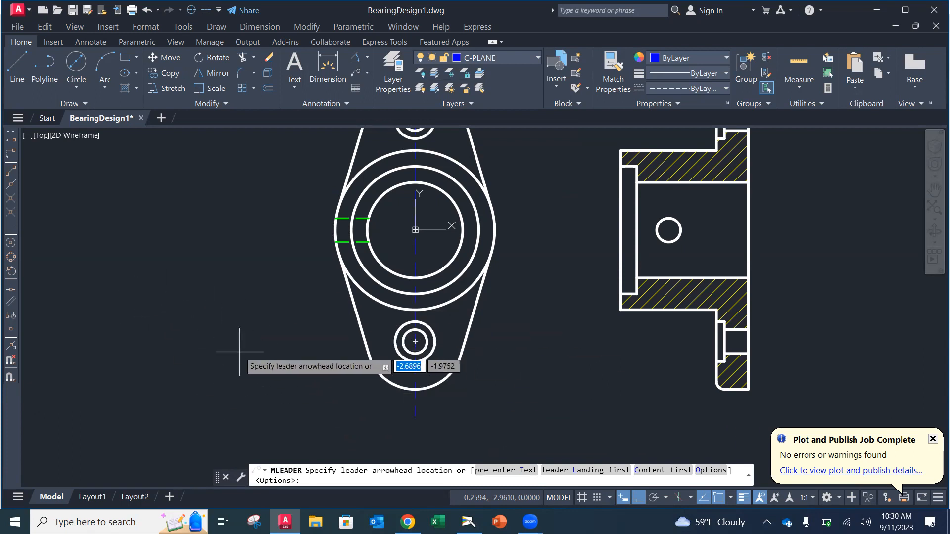
click(184, 324)
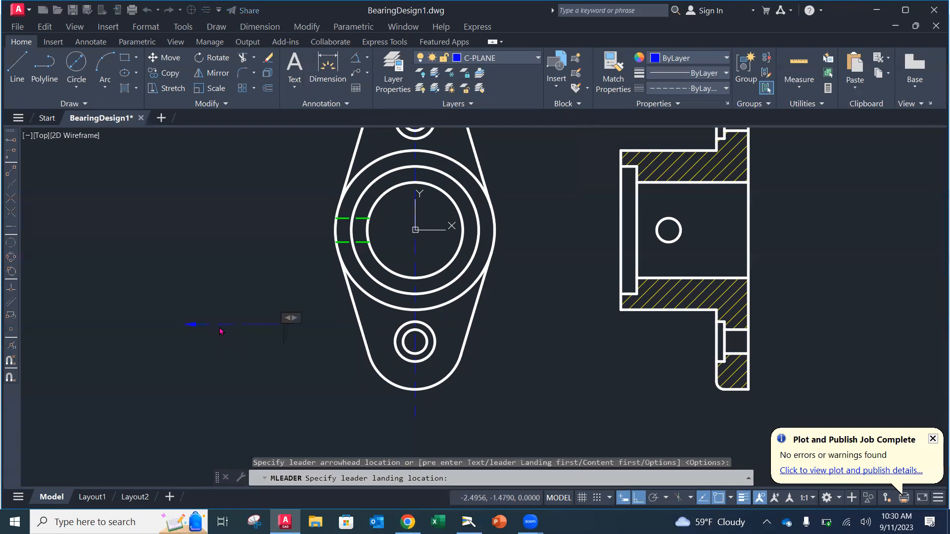
click(282, 324)
scroll(206, 327, up, 2)
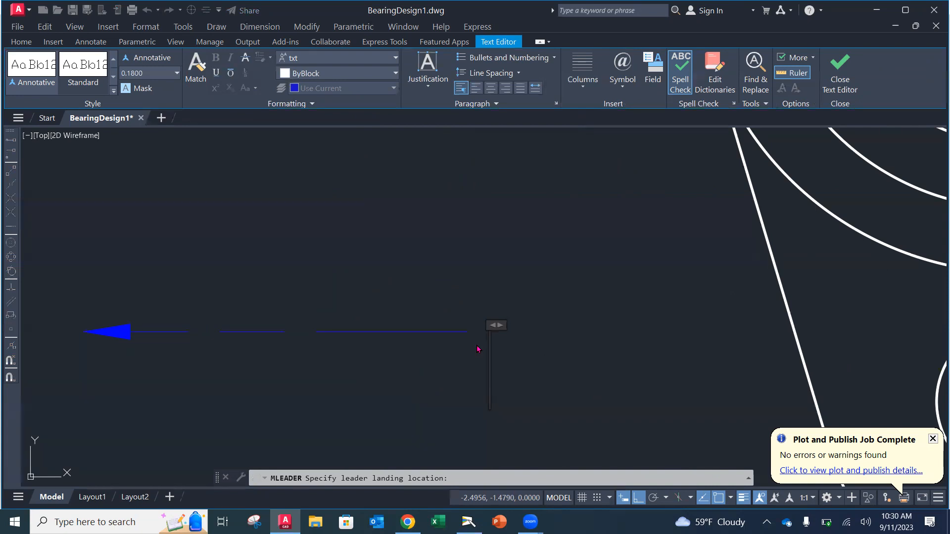
key(Escape)
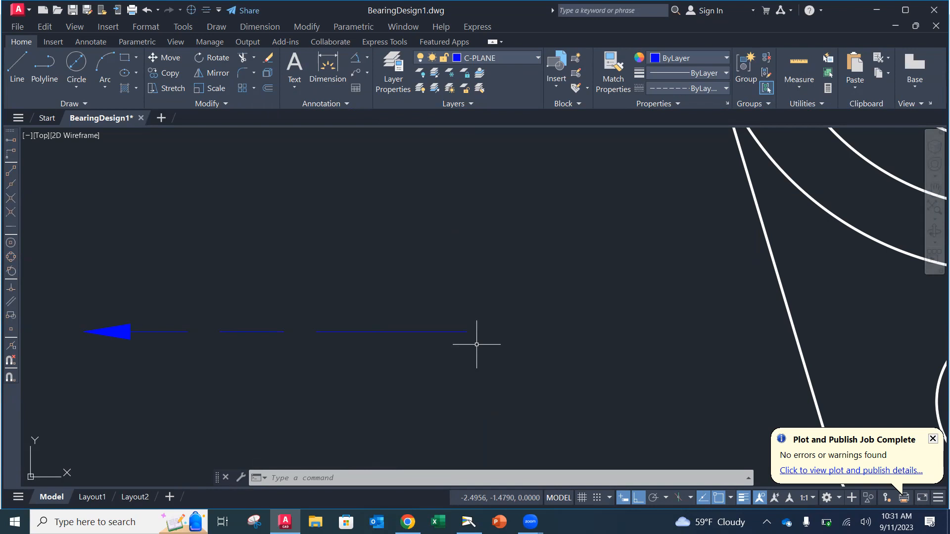
Step: Explode the horizontal multileader beside the front view into separate line and arrowhead objects
click(400, 331)
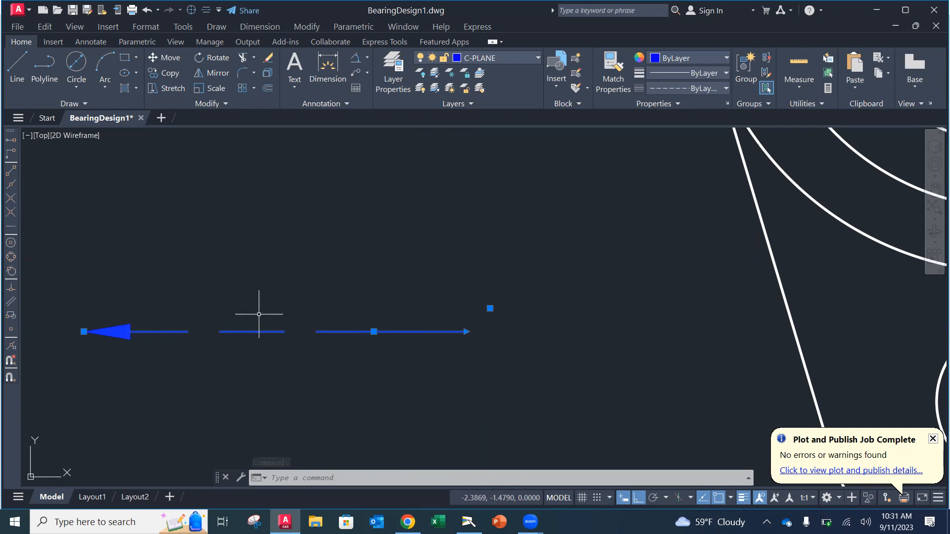
key(Escape)
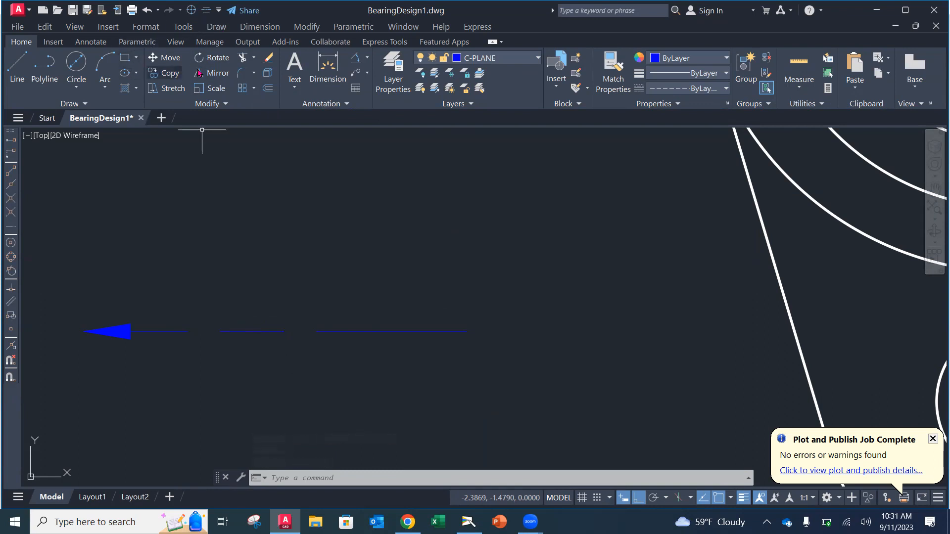
click(266, 74)
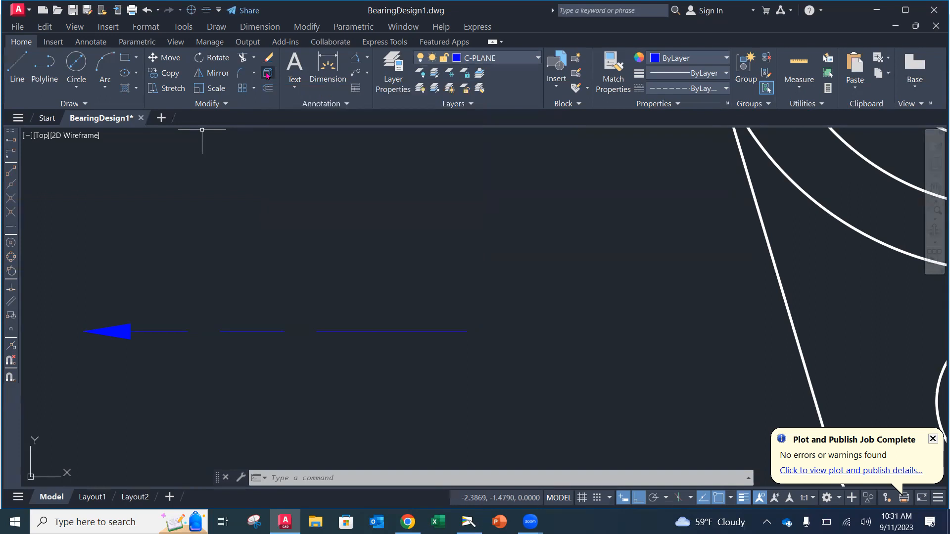
click(240, 332)
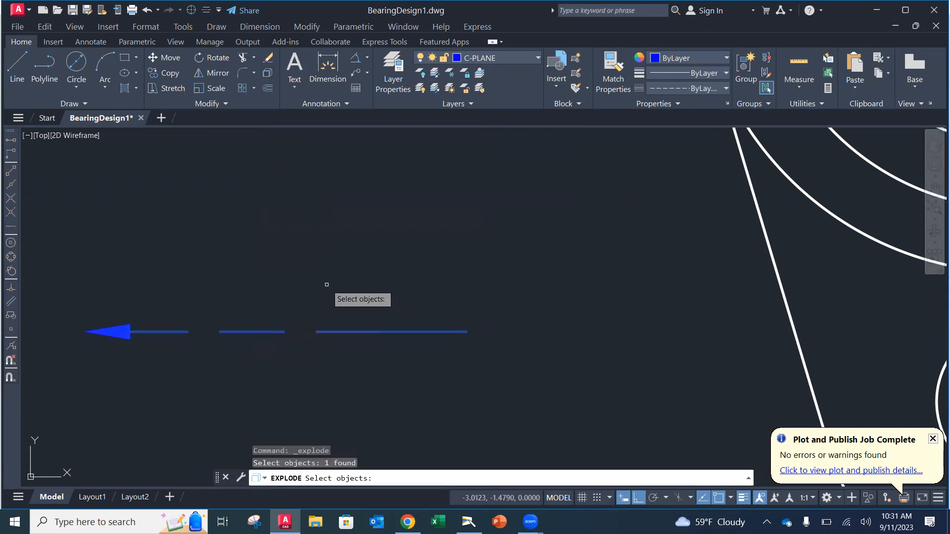
key(Return)
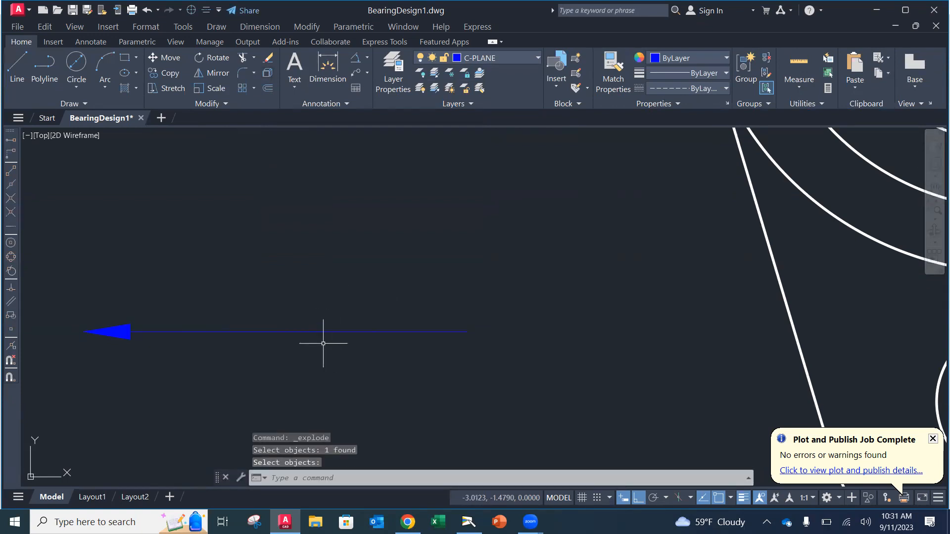
scroll(322, 291, up, 2)
scroll(322, 291, down, 3)
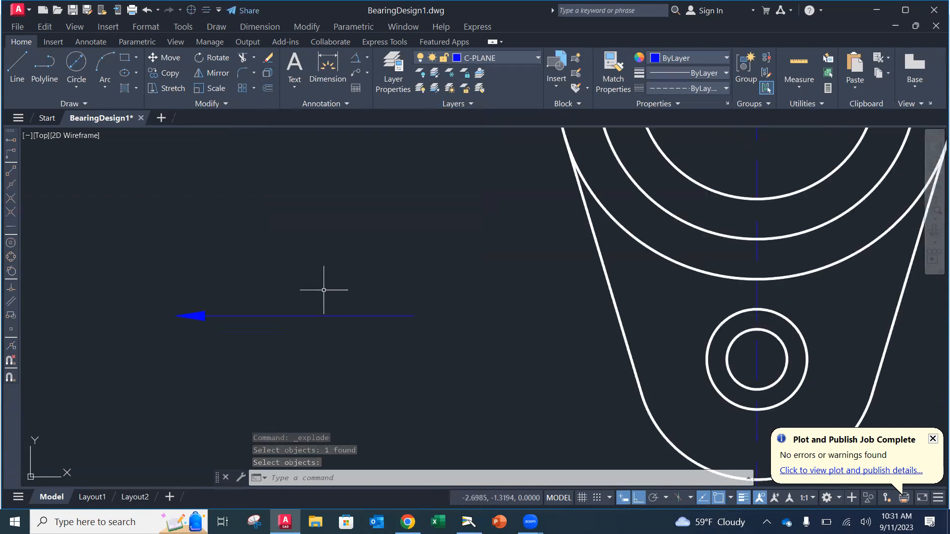
Step: Move the exploded arrow so its tail end meets the lower end of the vertical cutting-plane line, and dismiss the battery notice
scroll(386, 302, down, 3)
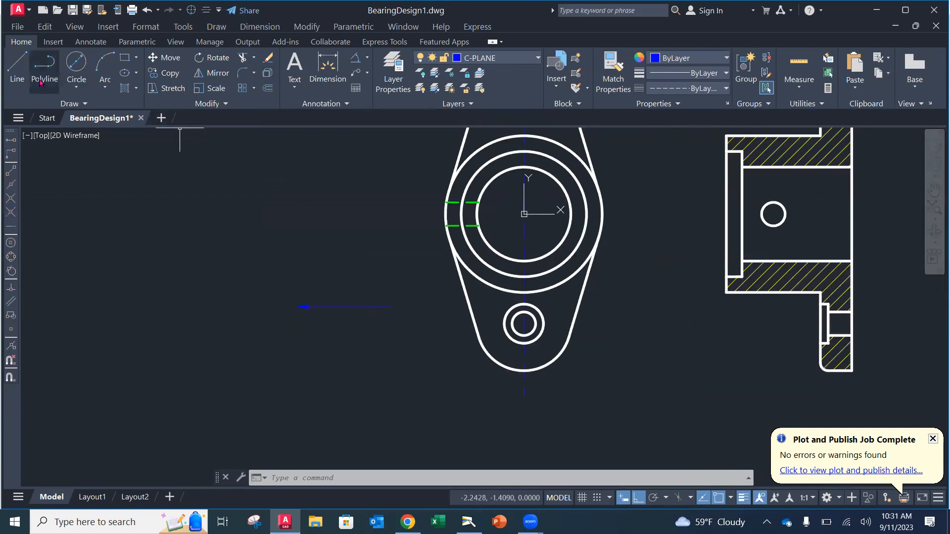
click(165, 57)
click(284, 276)
click(401, 338)
key(Return)
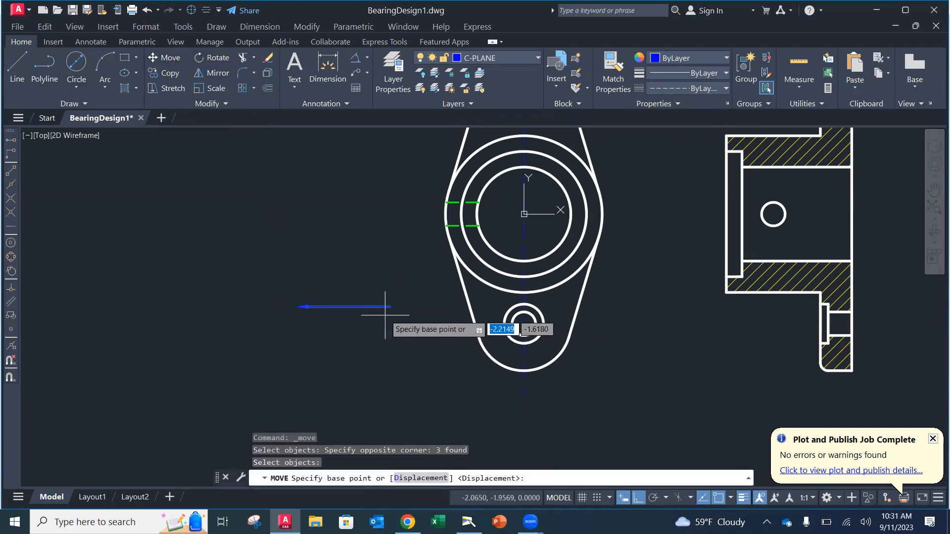
click(391, 306)
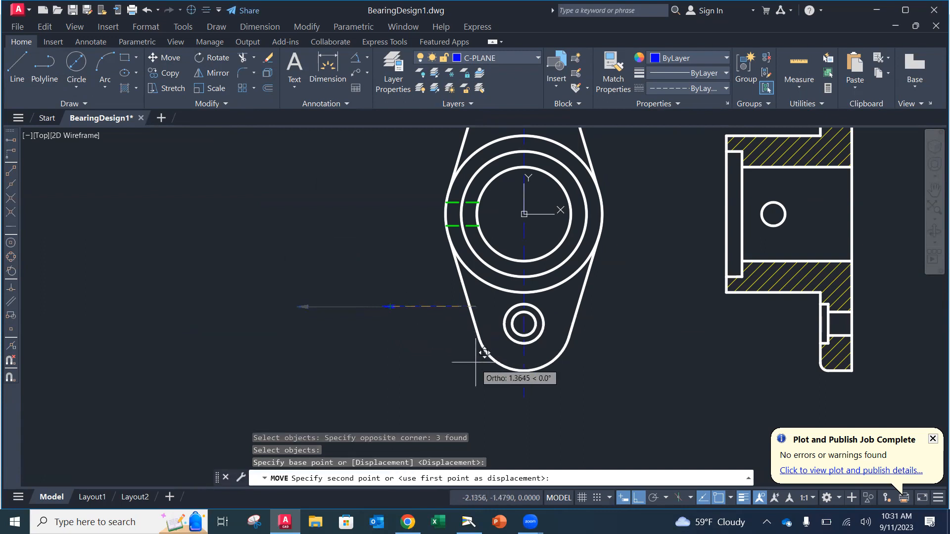
click(524, 396)
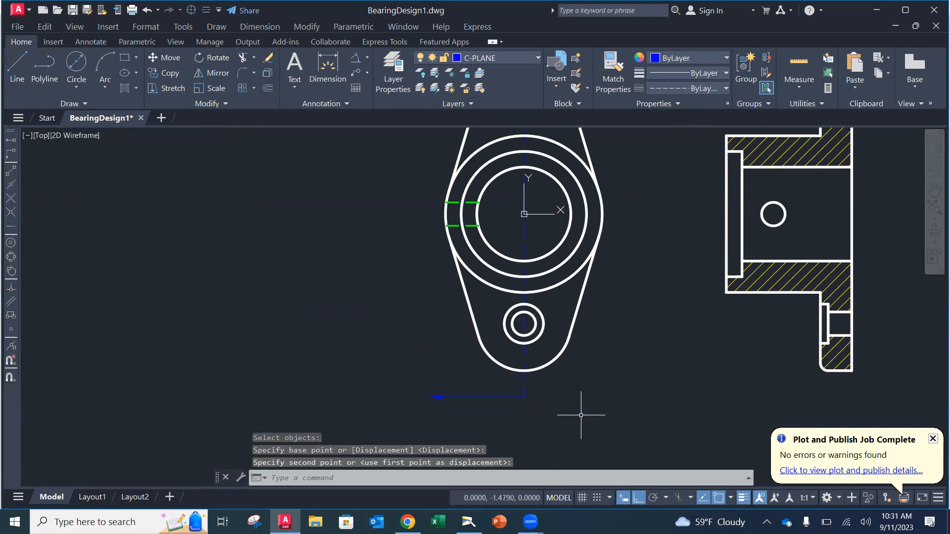
key(Escape)
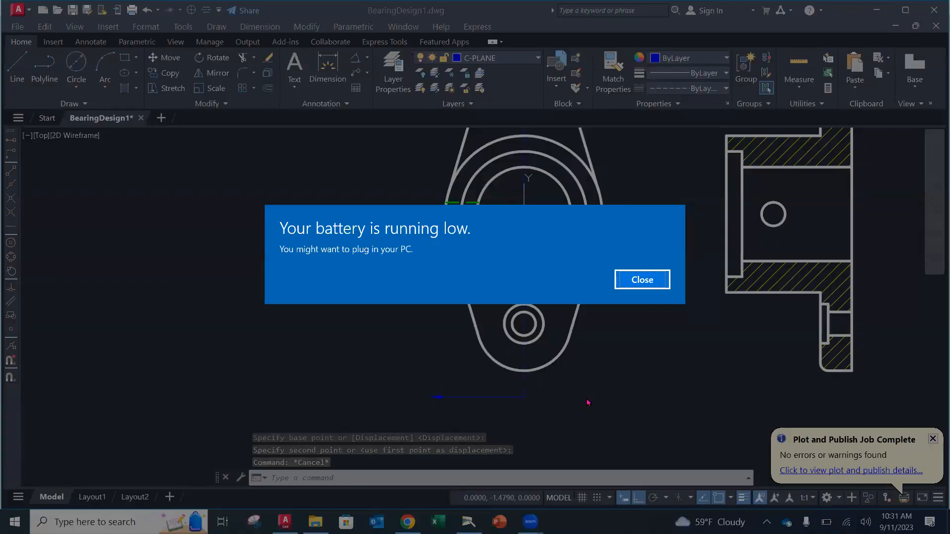
click(630, 281)
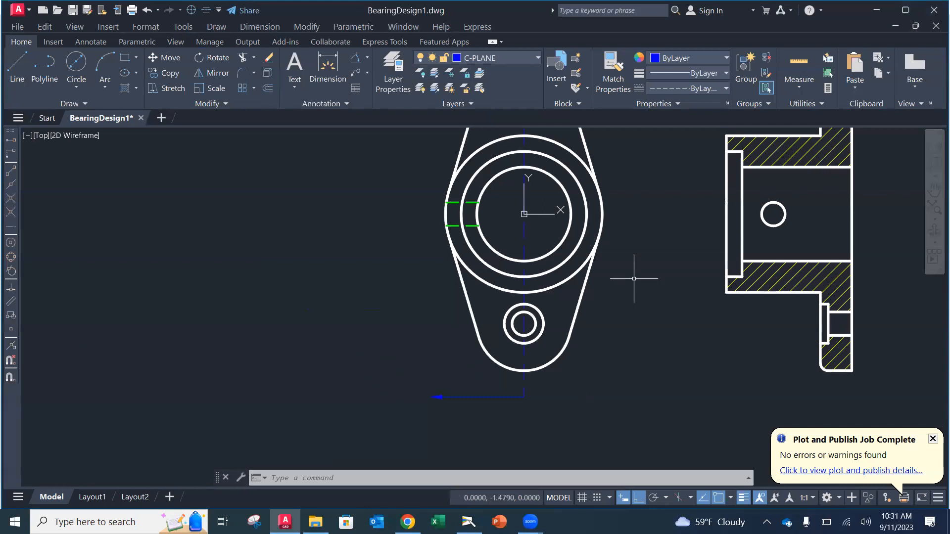
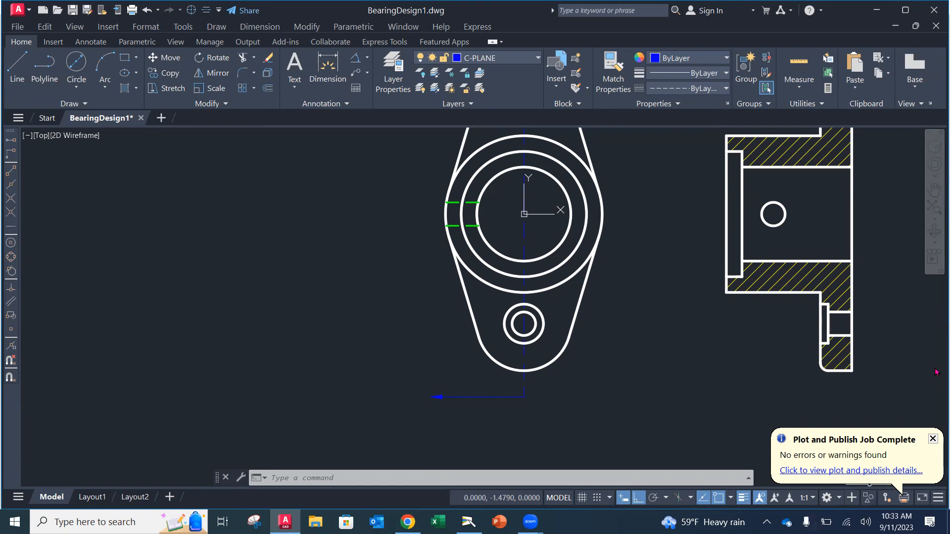
Step: Move the arrow's head and both line segments horizontally about 0.9 units toward the side view so they cross the cutting-plane line
scroll(493, 403, up, 2)
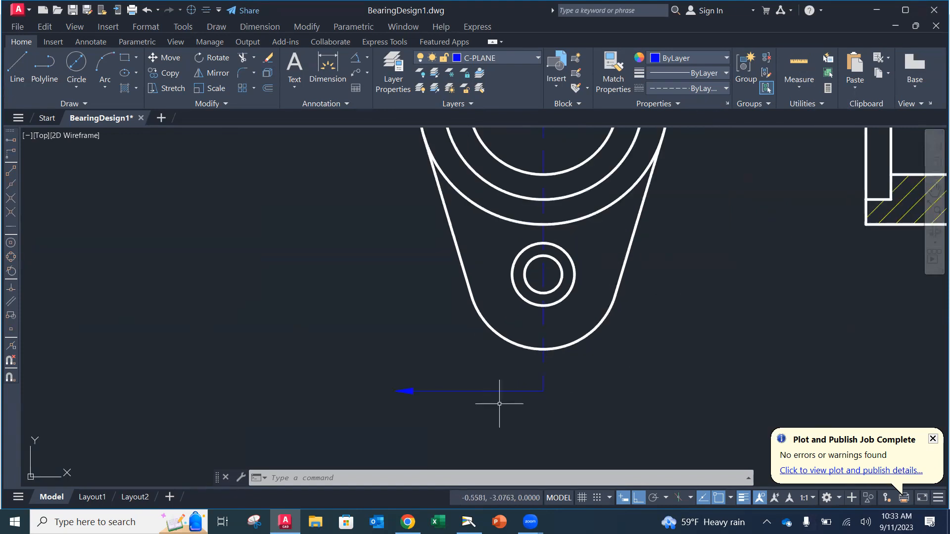
scroll(501, 401, up, 1)
scroll(492, 361, up, 1)
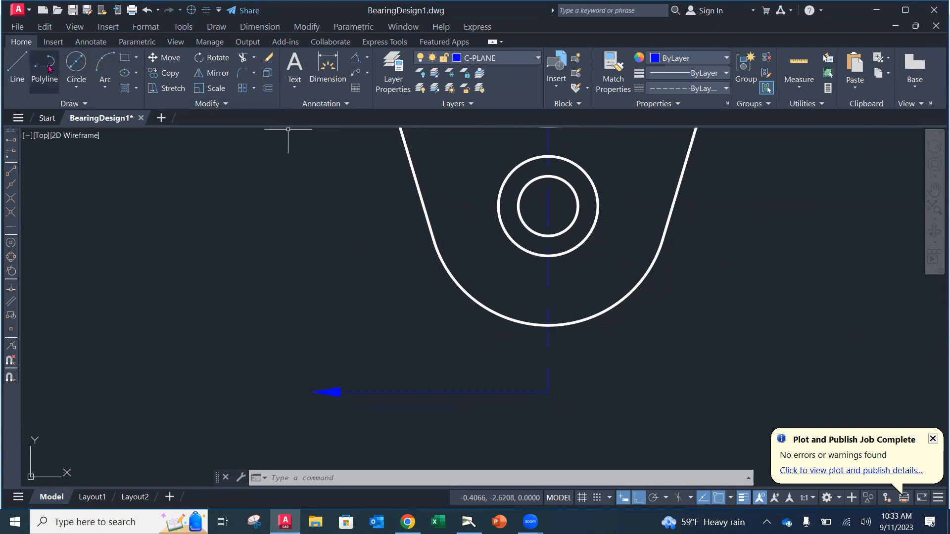
click(166, 58)
click(435, 425)
click(318, 364)
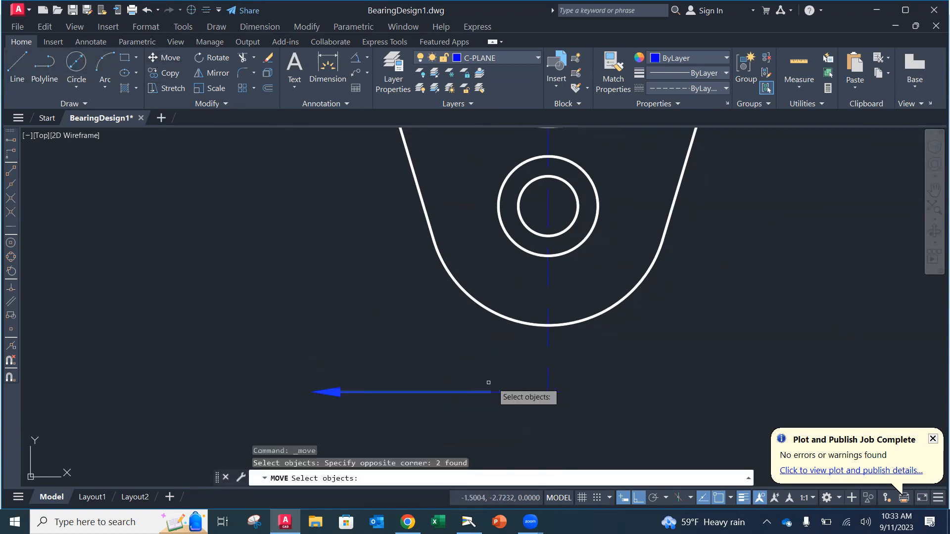
click(510, 392)
key(Return)
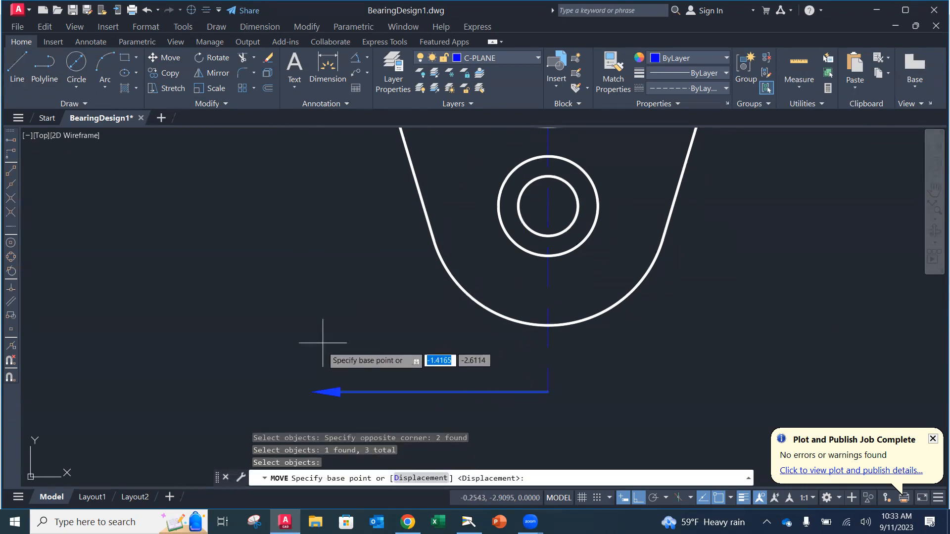
click(391, 412)
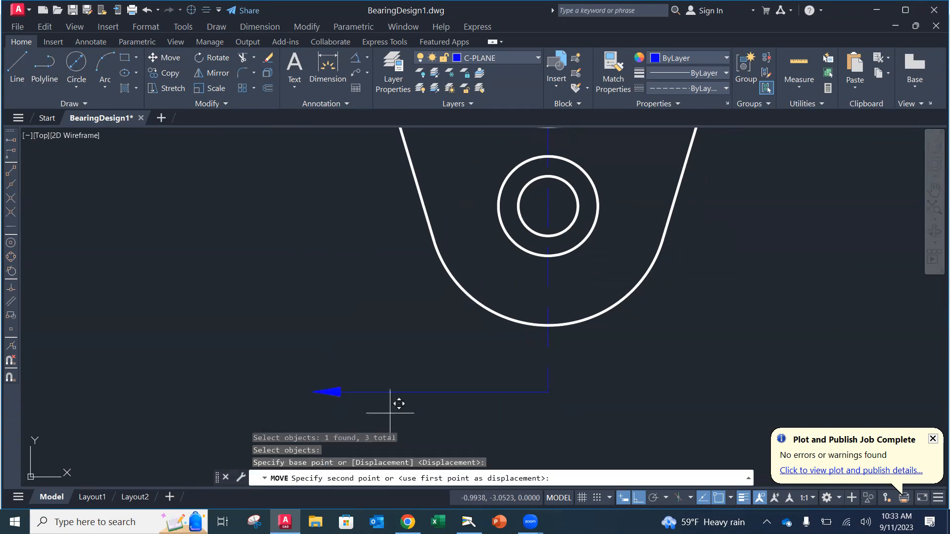
click(534, 402)
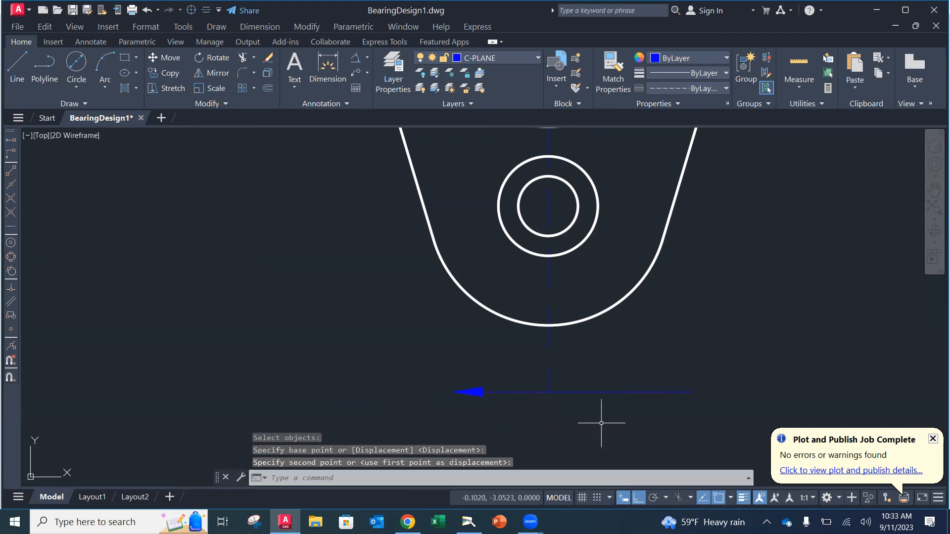
key(Escape)
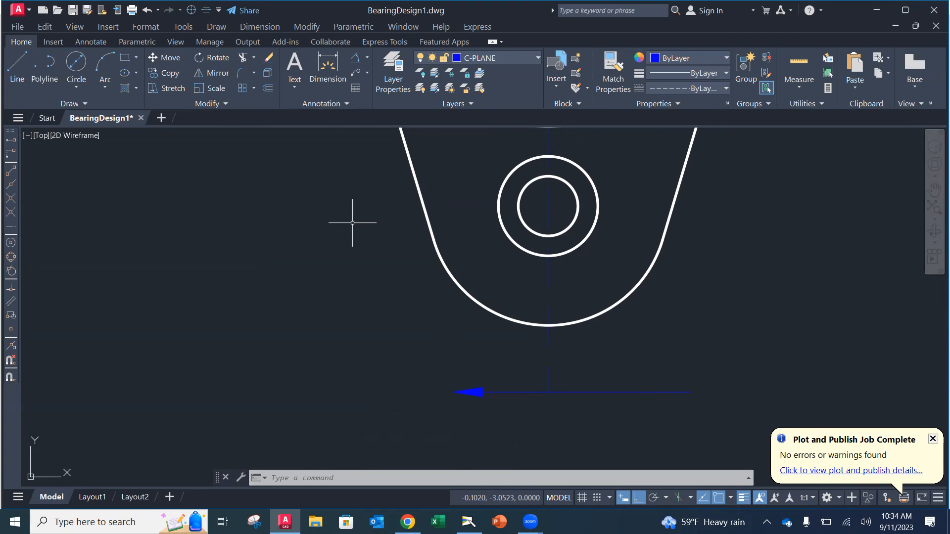
click(268, 74)
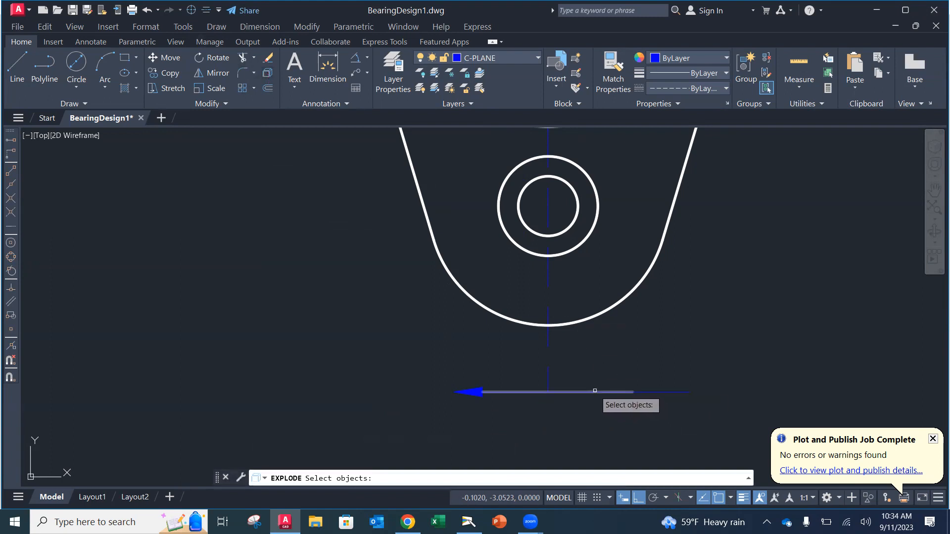
key(Escape)
key(Escape)
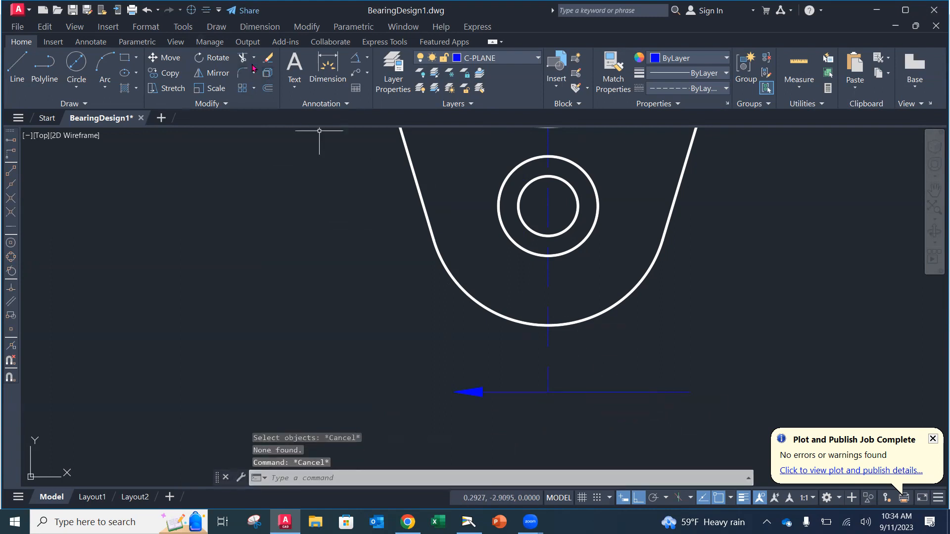
Step: Trim the lower arrow's line at the cutting-plane line and erase the leftover segment on the side away from the arrowhead
click(242, 58)
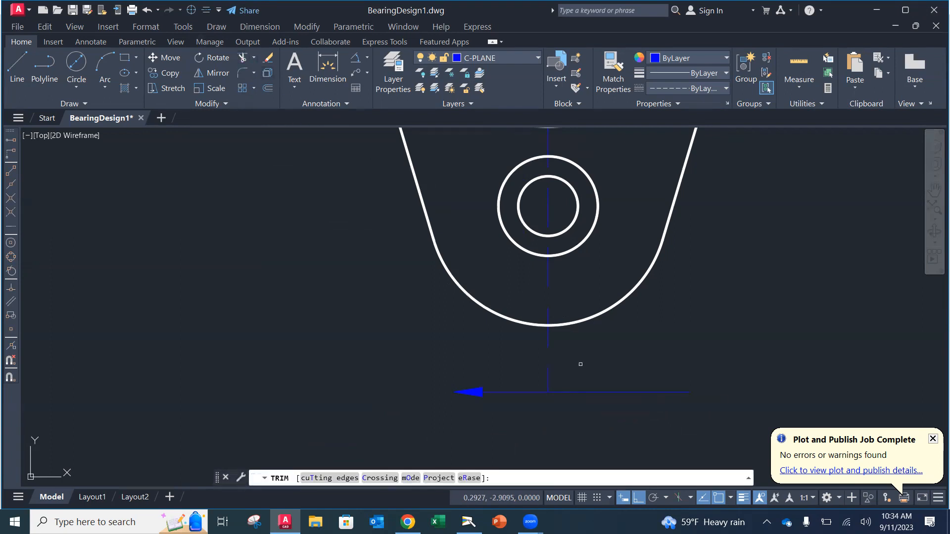
click(580, 392)
key(Escape)
click(674, 384)
click(648, 410)
right_click(650, 411)
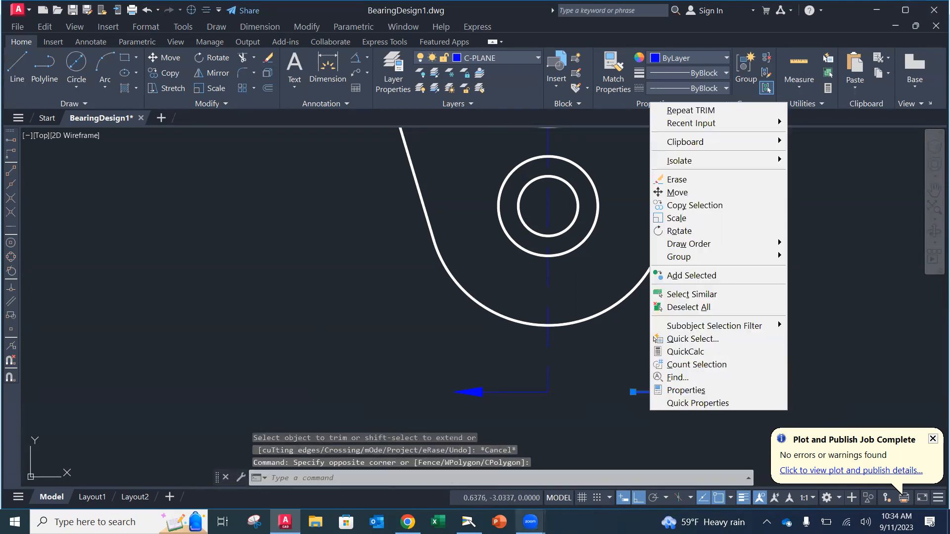
key(Escape)
key(Escape)
text(e)
key(Return)
click(649, 393)
key(Return)
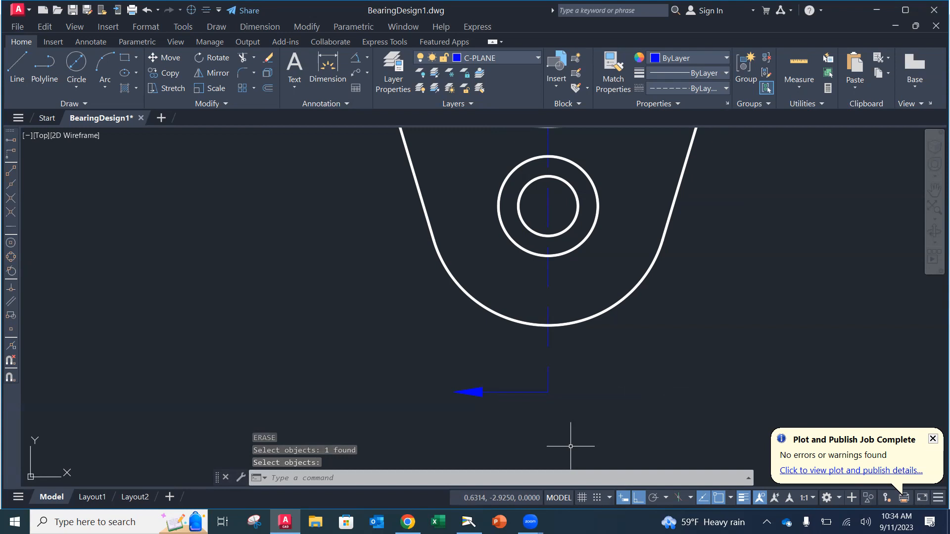
Step: Copy the shortened arrow from the lower end of the cutting-plane line to its upper end above the flange
scroll(573, 328, down, 2)
scroll(573, 328, down, 3)
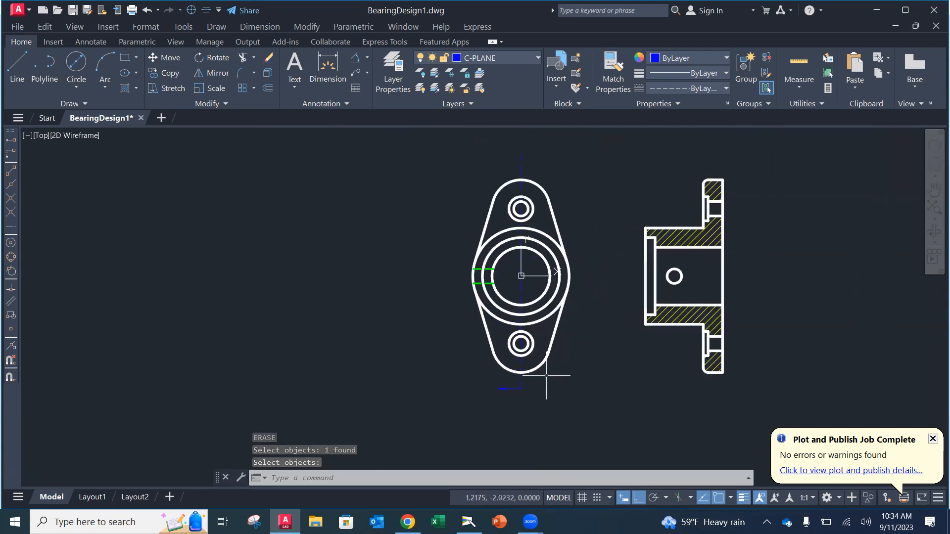
scroll(569, 367, up, 2)
text(copy)
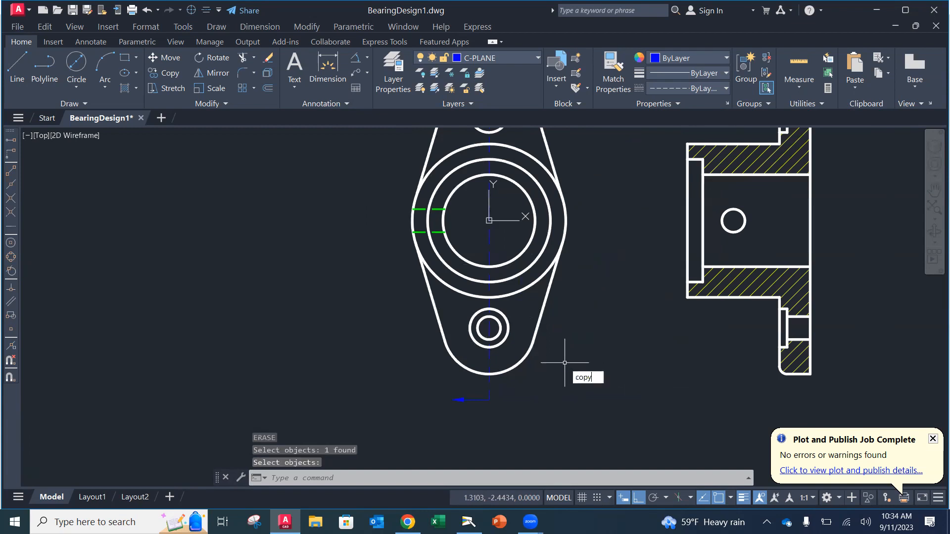
key(Return)
click(428, 376)
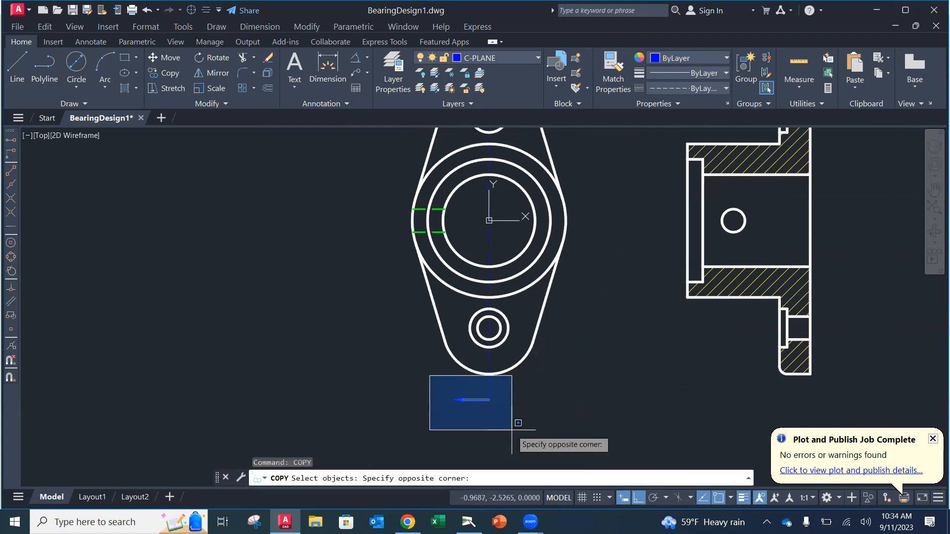
click(512, 421)
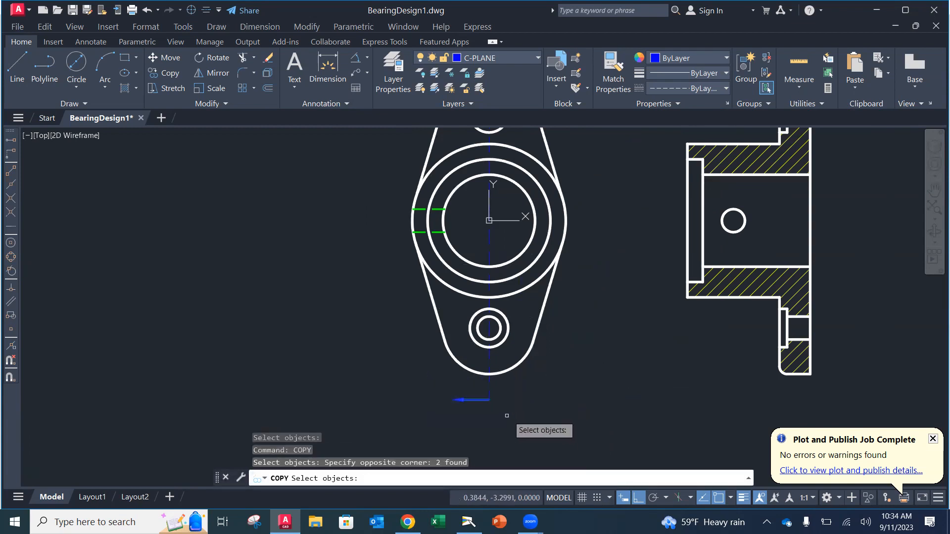
key(Return)
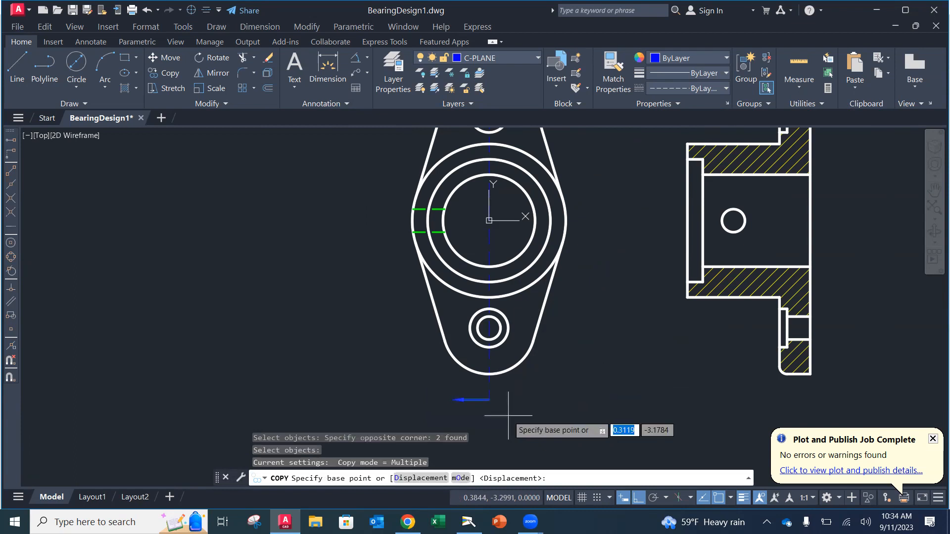
click(489, 400)
middle_drag(499, 354, 487, 497)
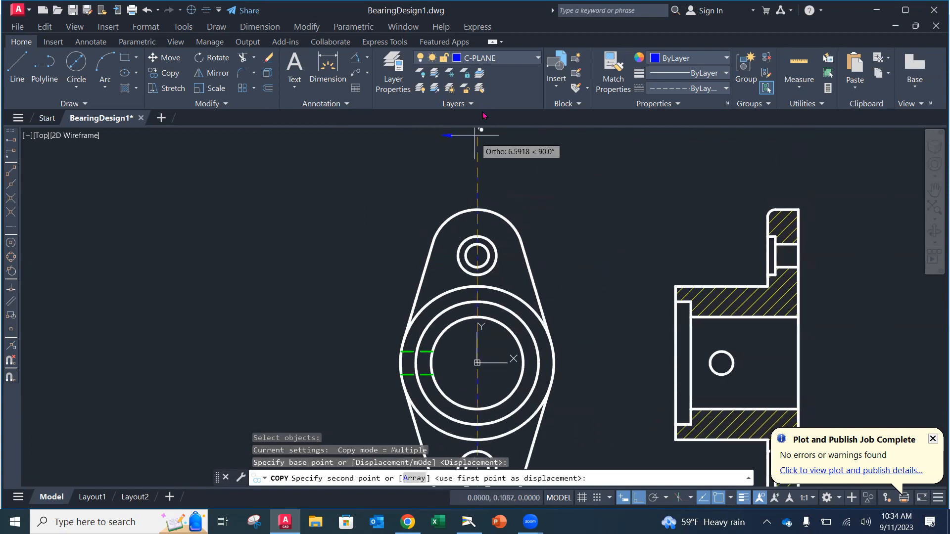
click(477, 169)
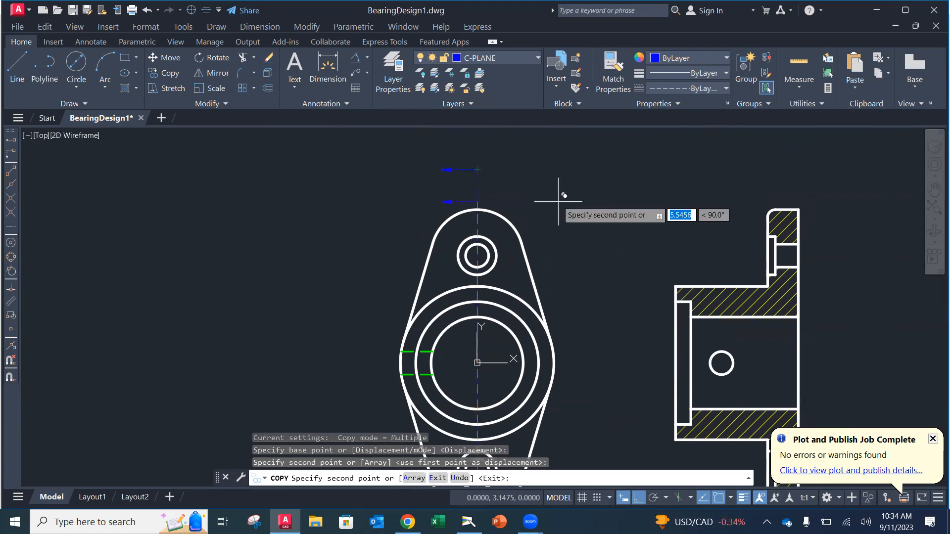
key(Escape)
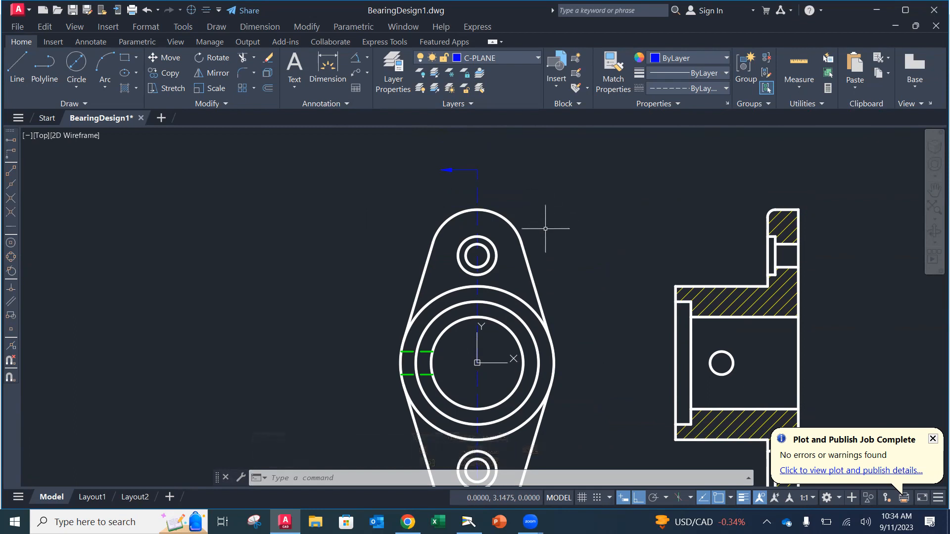
scroll(542, 220, up, 2)
scroll(544, 215, down, 2)
middle_drag(547, 212, 495, 155)
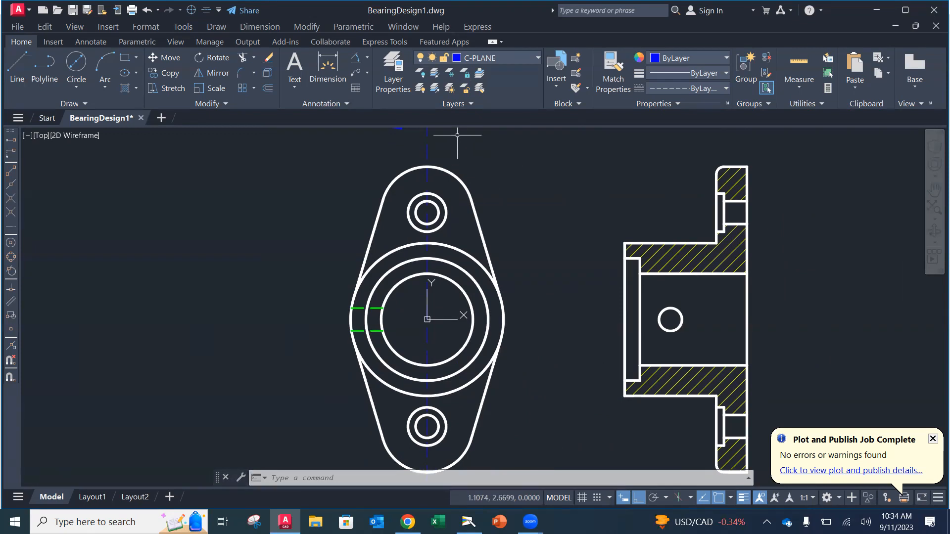
click(458, 10)
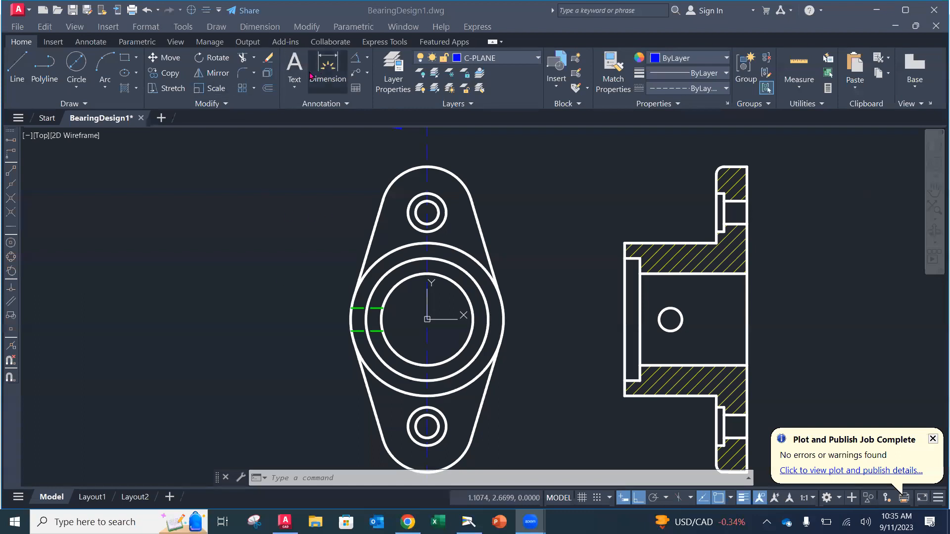
Step: Draw a horizontal leader arrow without text, with a leader segment about 1.04 units long, in the empty area beside the front view's upper flange
click(353, 74)
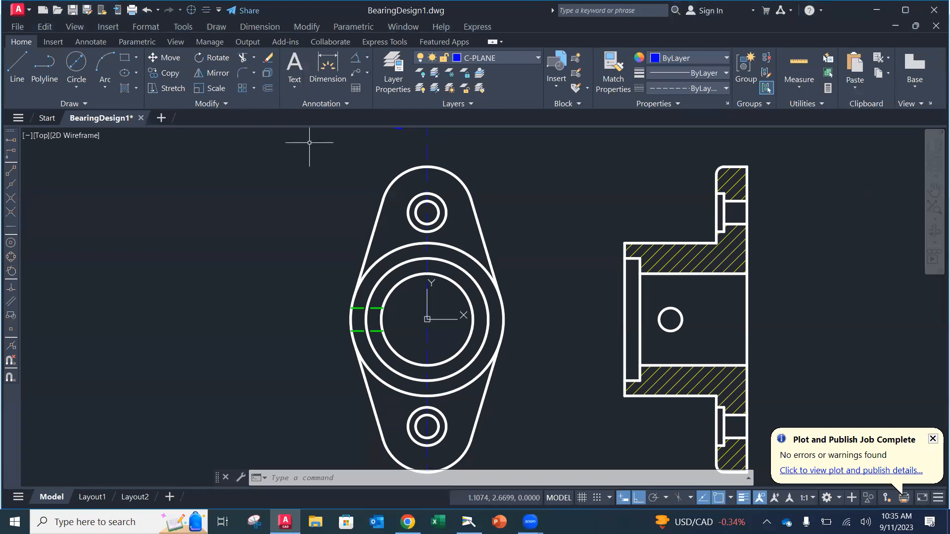
click(355, 74)
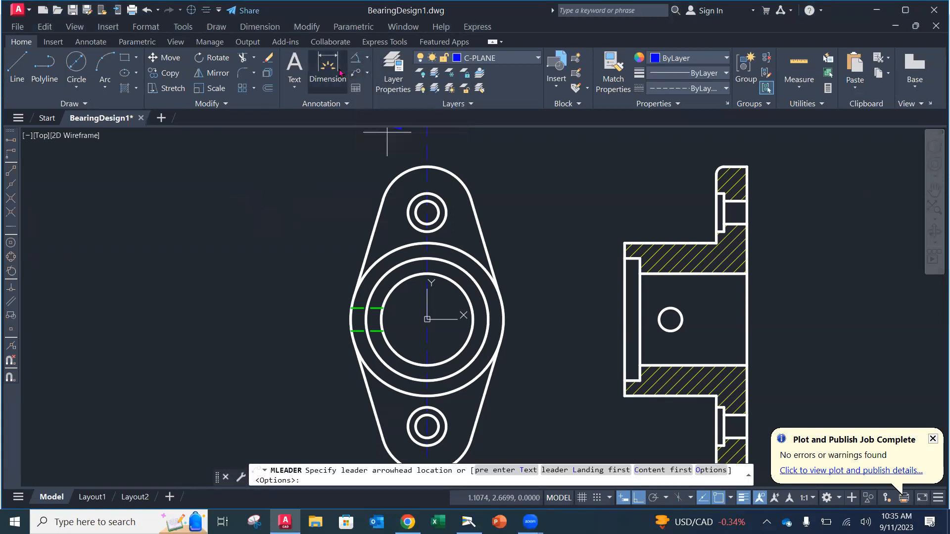
click(183, 197)
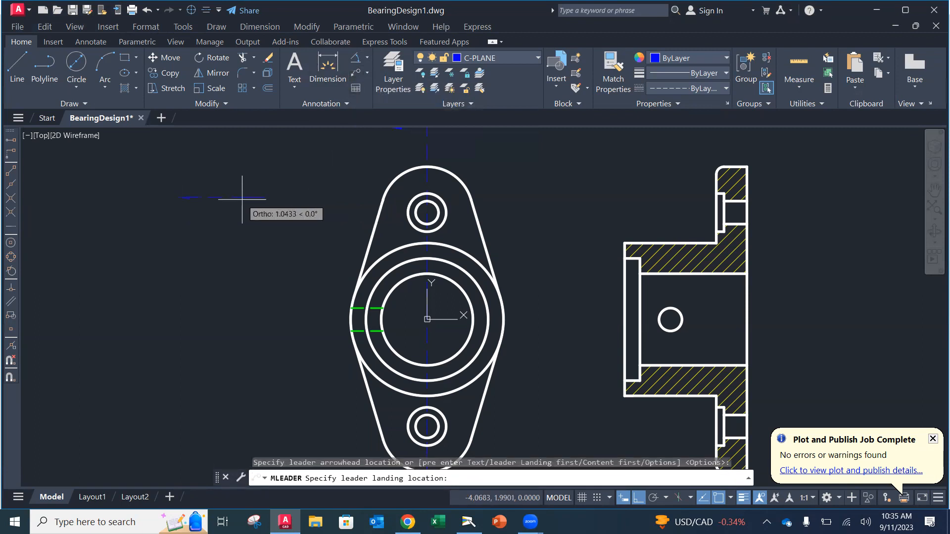
click(266, 199)
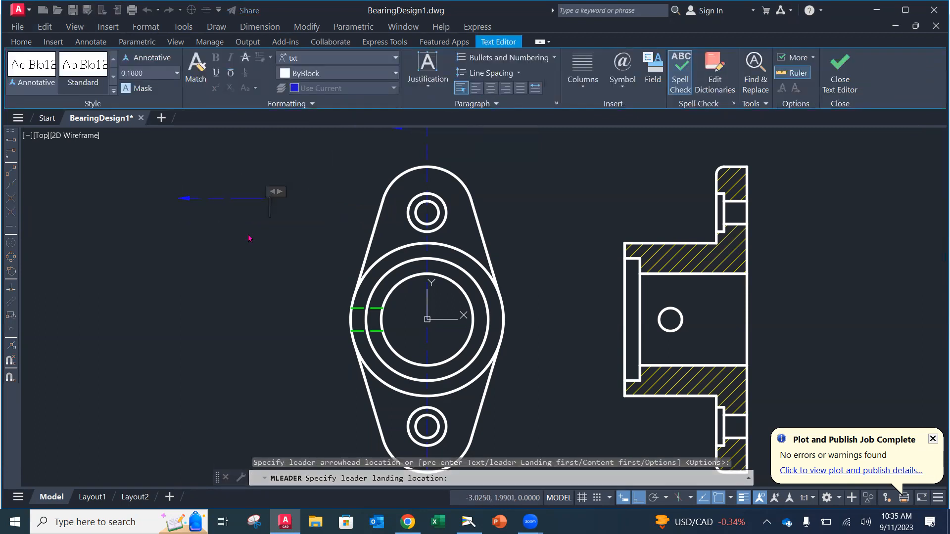
click(249, 238)
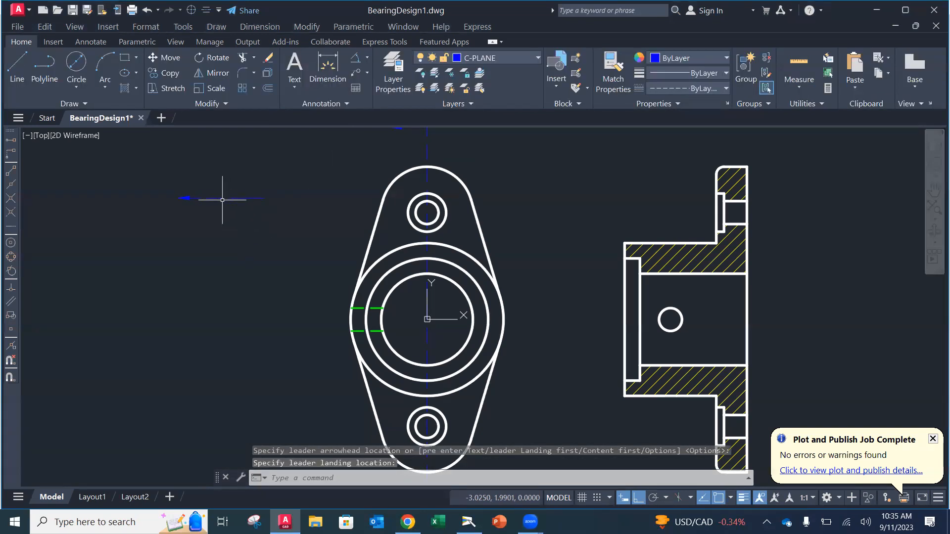
Step: Explode the new horizontal leader arrow into a separate arrowhead and plain lines
scroll(198, 205, up, 4)
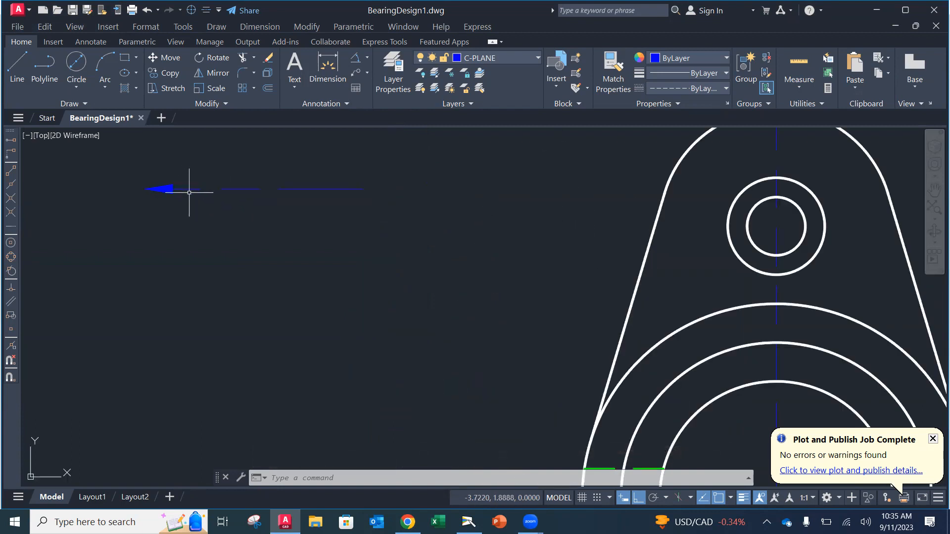
click(269, 74)
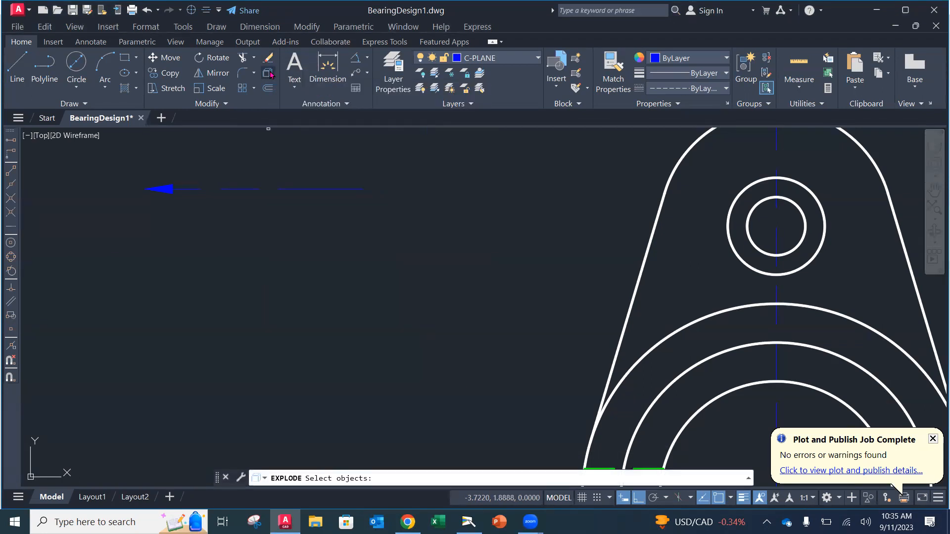
click(245, 189)
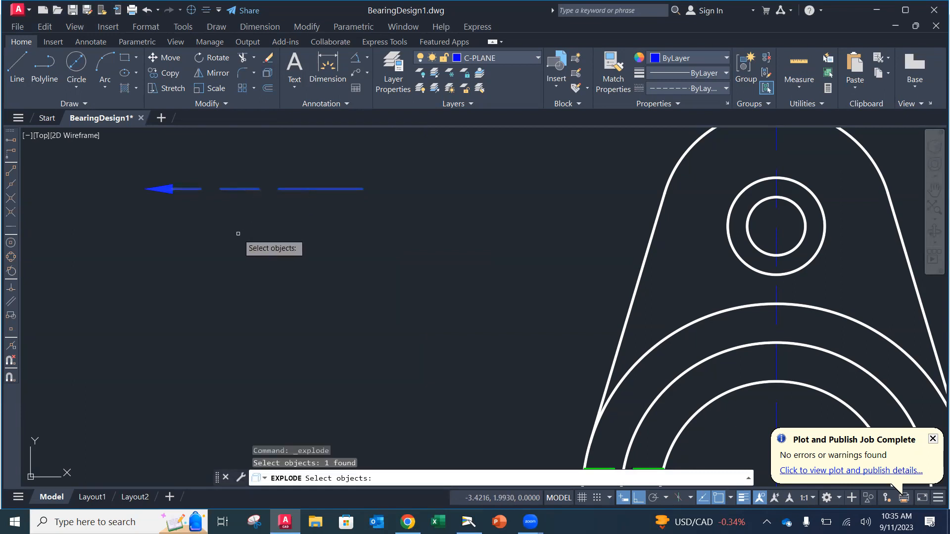
key(Return)
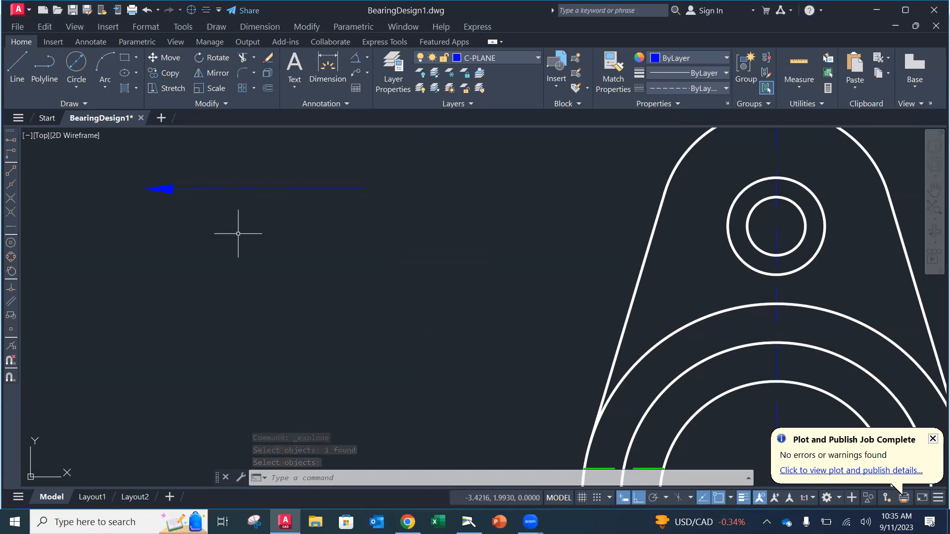
Step: Move the exploded arrow, with ortho off, so its line crosses the cutting-plane line just above the front view's flange
scroll(444, 247, down, 4)
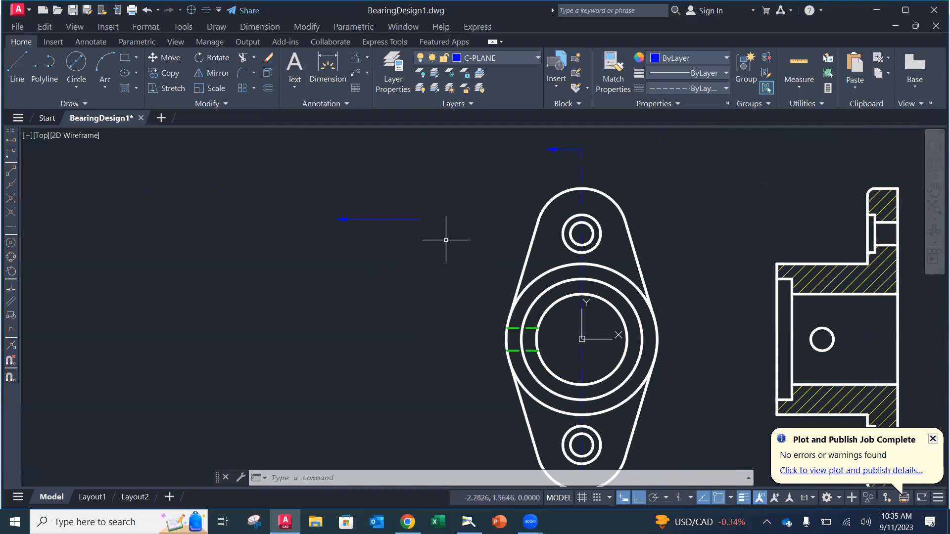
middle_drag(447, 236, 389, 215)
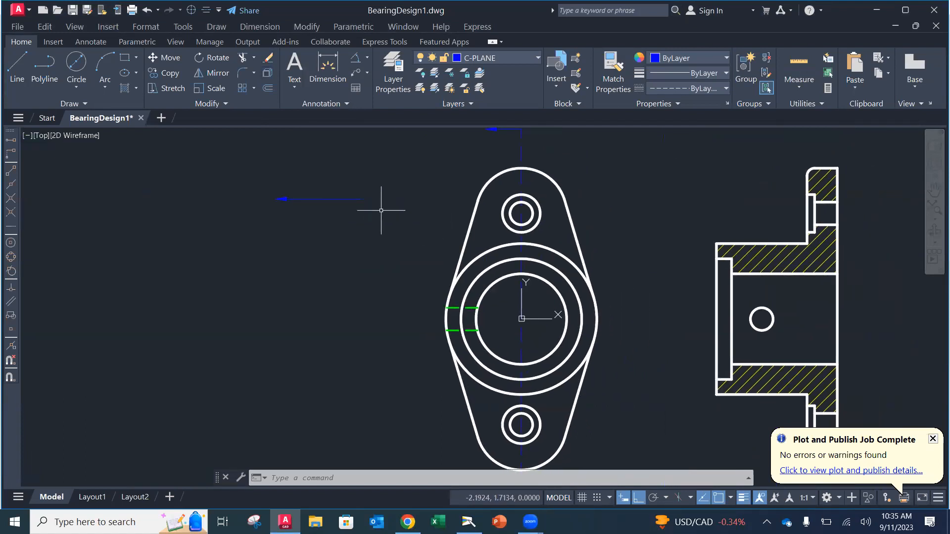
click(164, 57)
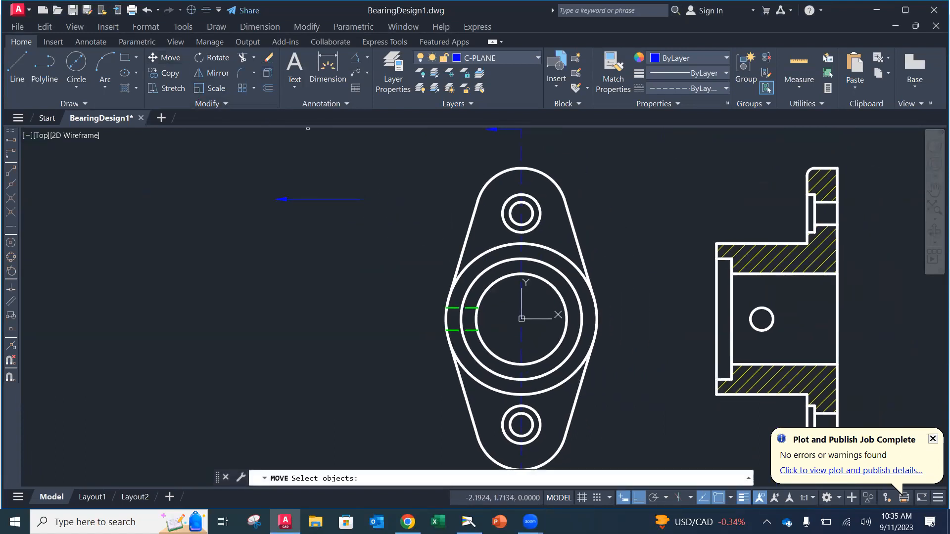
click(255, 173)
click(382, 230)
key(Return)
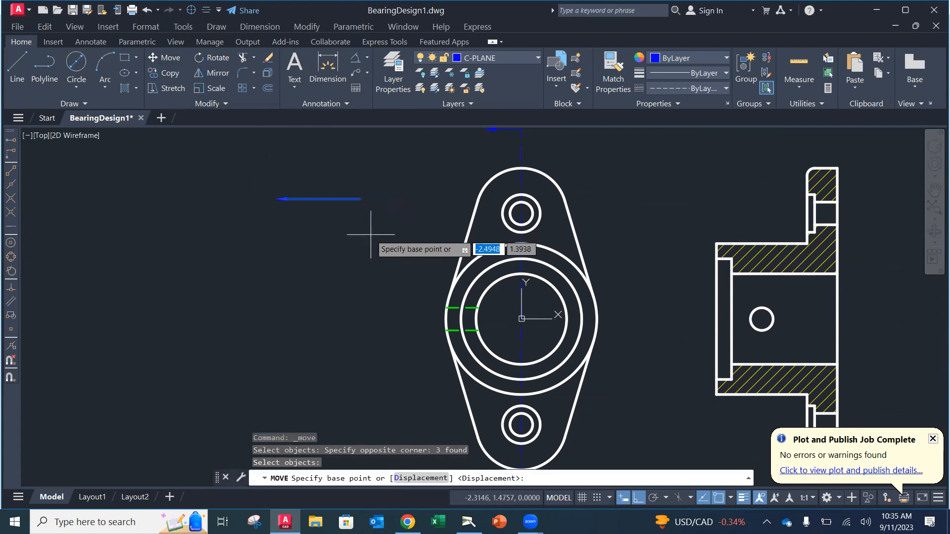
click(312, 281)
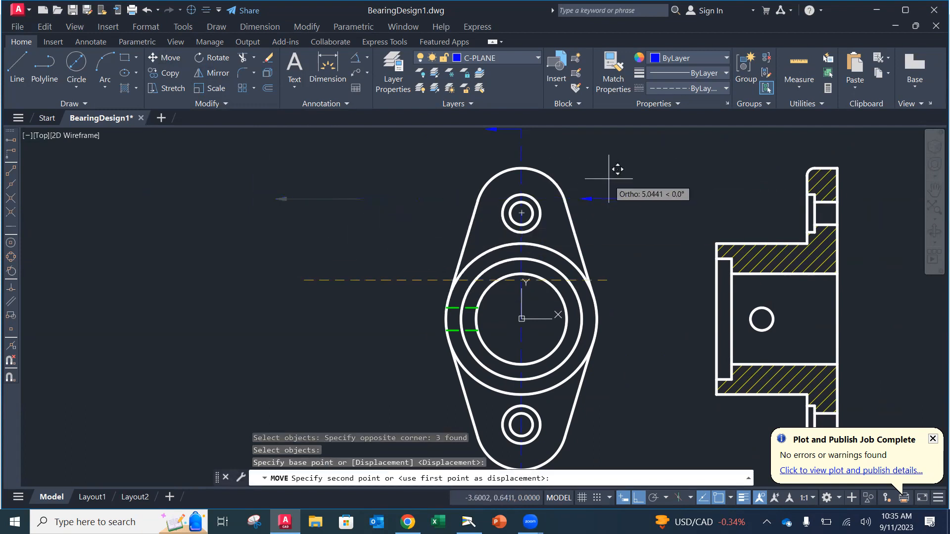
click(639, 498)
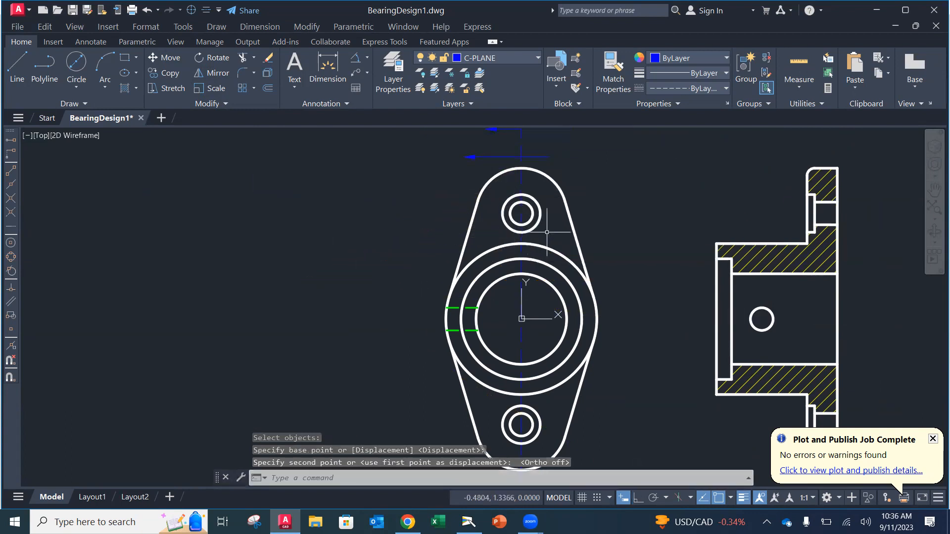
key(Escape)
Step: Trim the moved arrow's line at the cutting-plane line, removing the part on the side away from the arrowhead
scroll(535, 182, up, 2)
scroll(535, 181, up, 4)
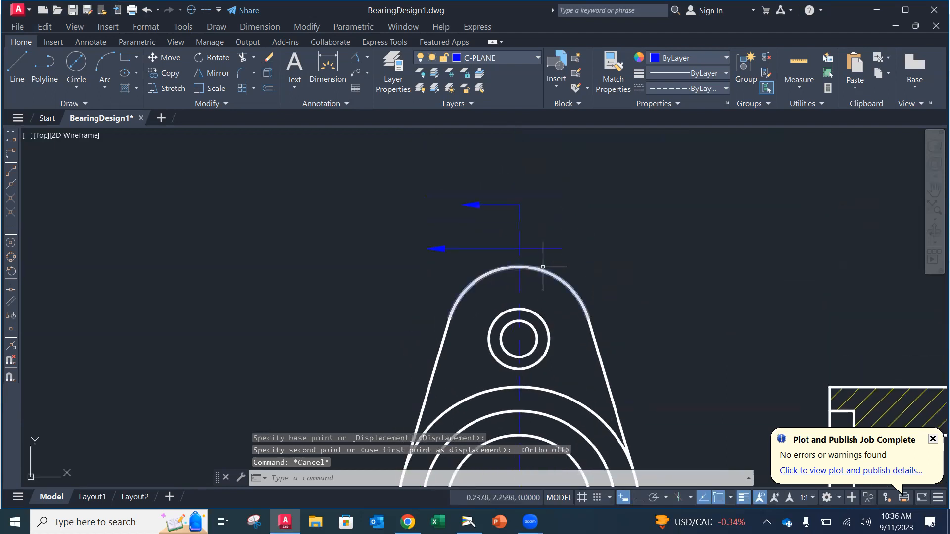
click(242, 57)
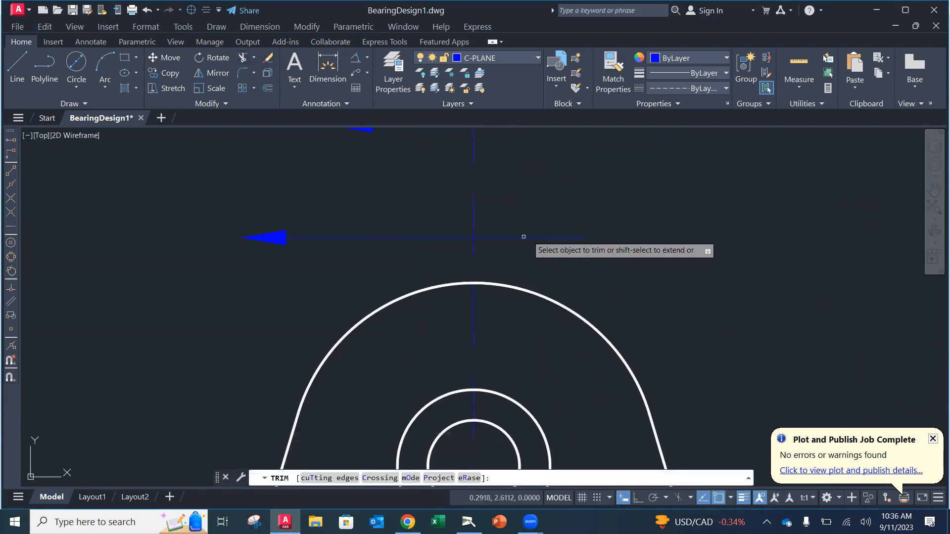
click(490, 237)
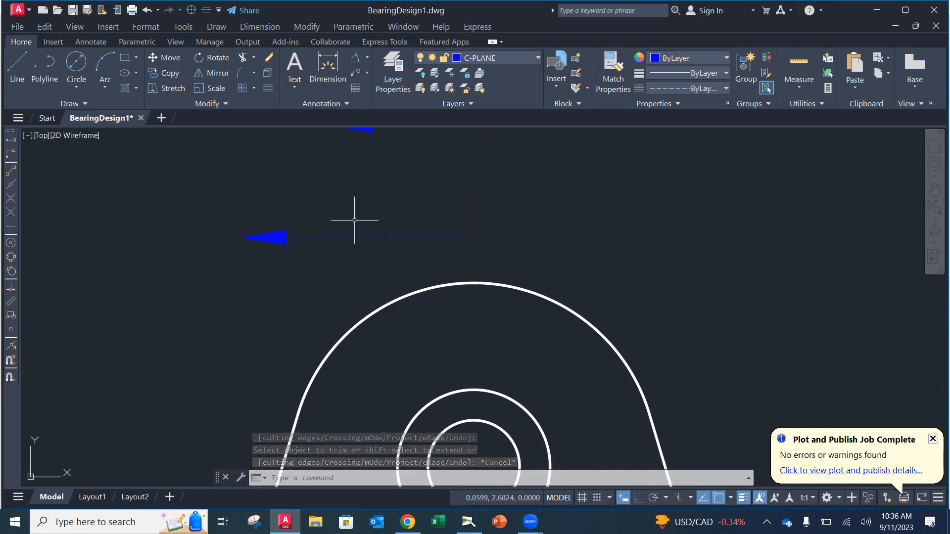
Step: Erase the extra arrow's head and line just above the flange, keeping the arrow at the cutting-plane line's upper end
scroll(322, 232, up, 2)
scroll(321, 233, down, 4)
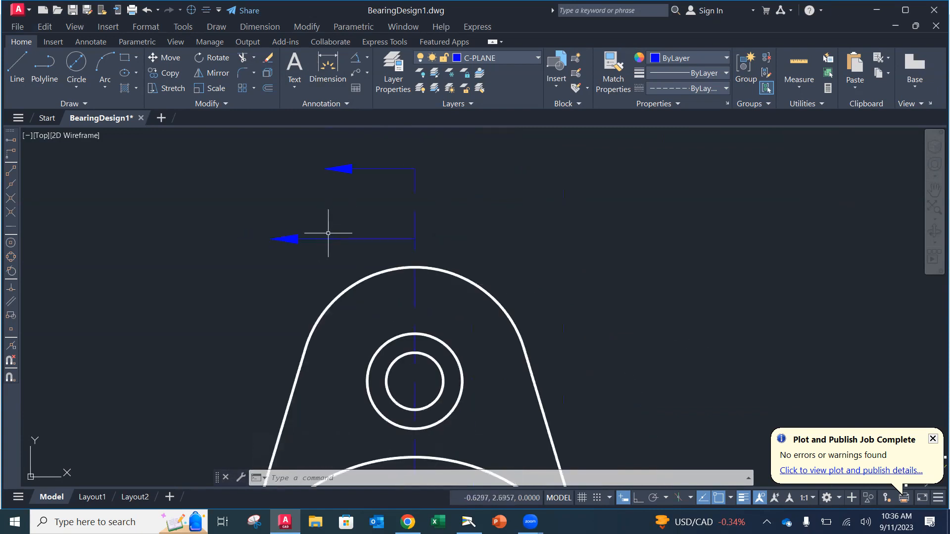
text(e)
key(Return)
click(344, 212)
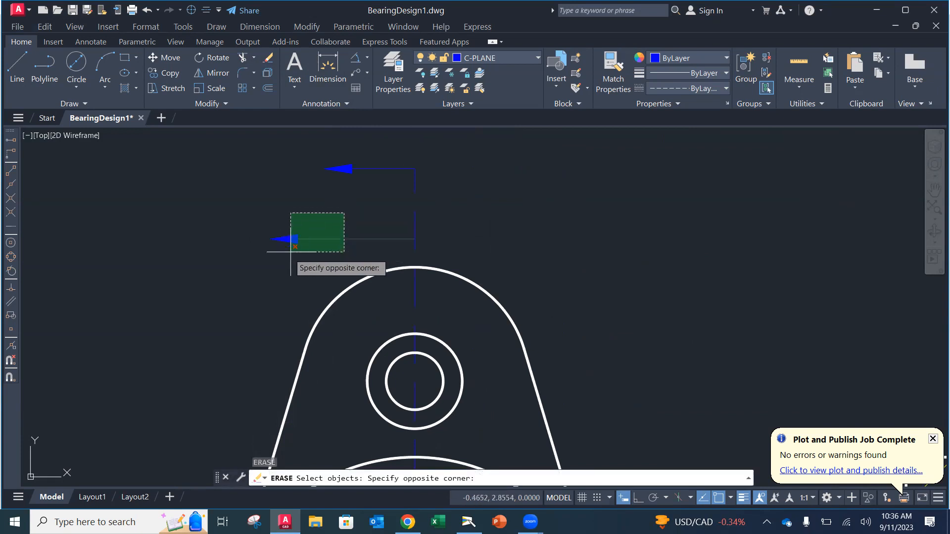
click(279, 264)
key(Return)
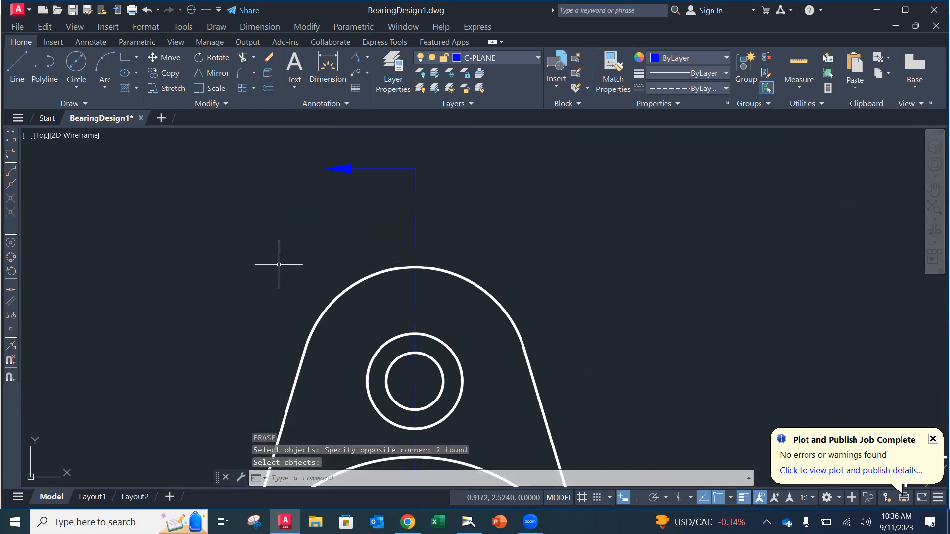
Step: Save the BearingDesign1 drawing with both views in sight
scroll(463, 250, up, 2)
scroll(466, 246, down, 2)
scroll(466, 225, down, 2)
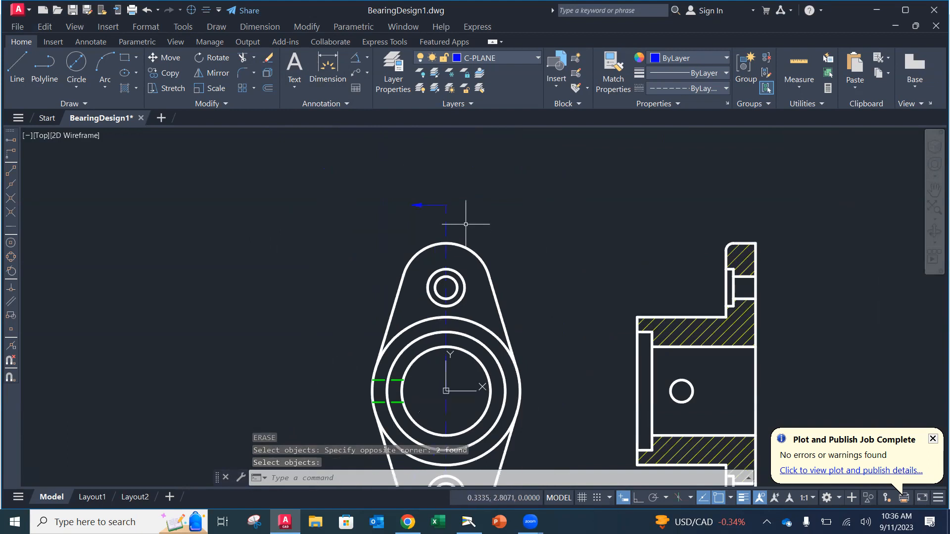
middle_drag(548, 239, 494, 184)
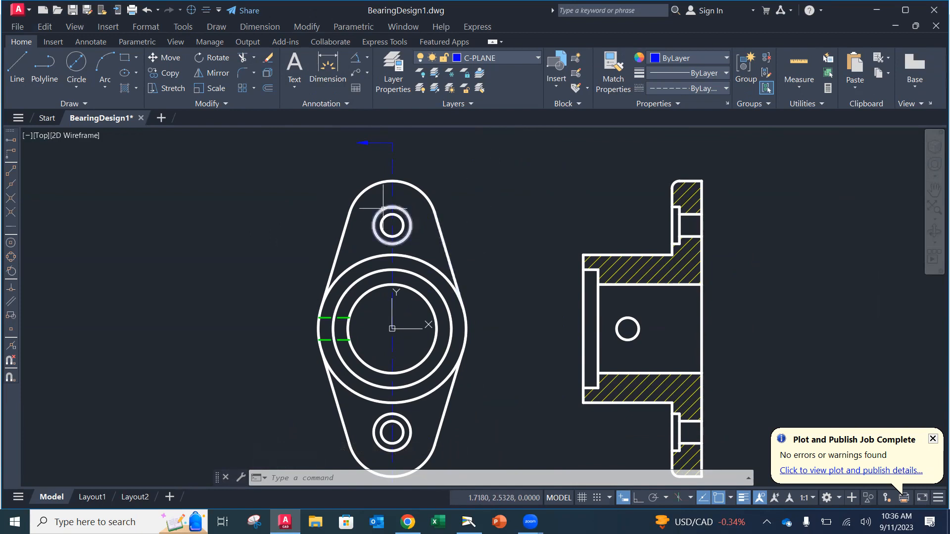
click(20, 27)
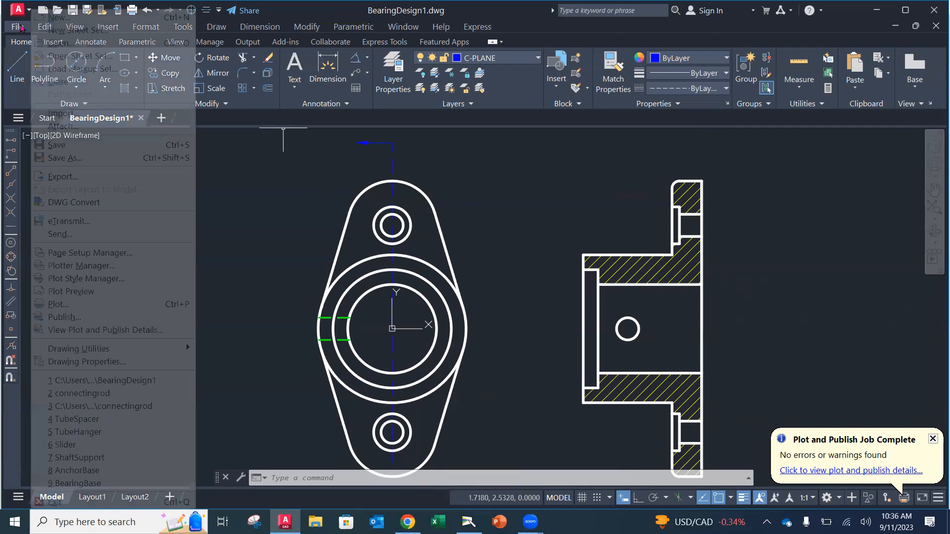
click(65, 145)
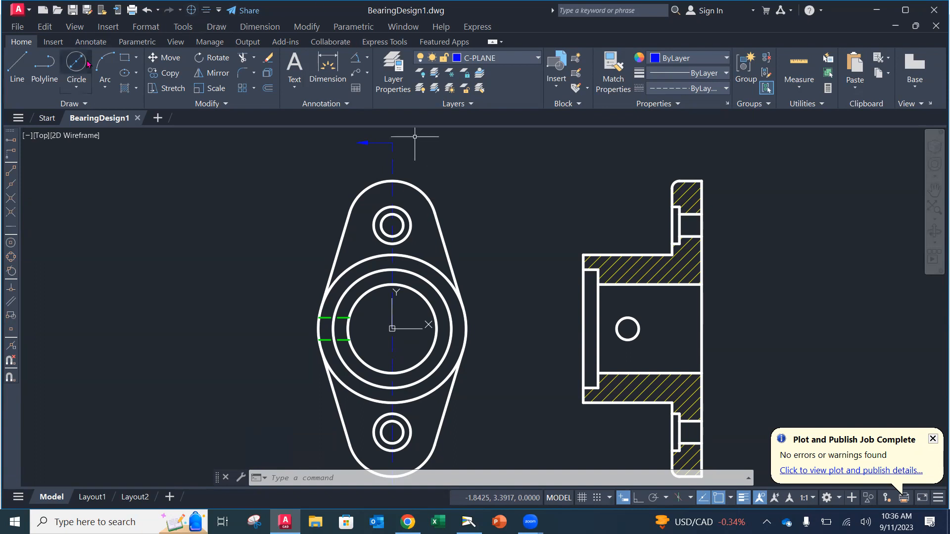
click(90, 41)
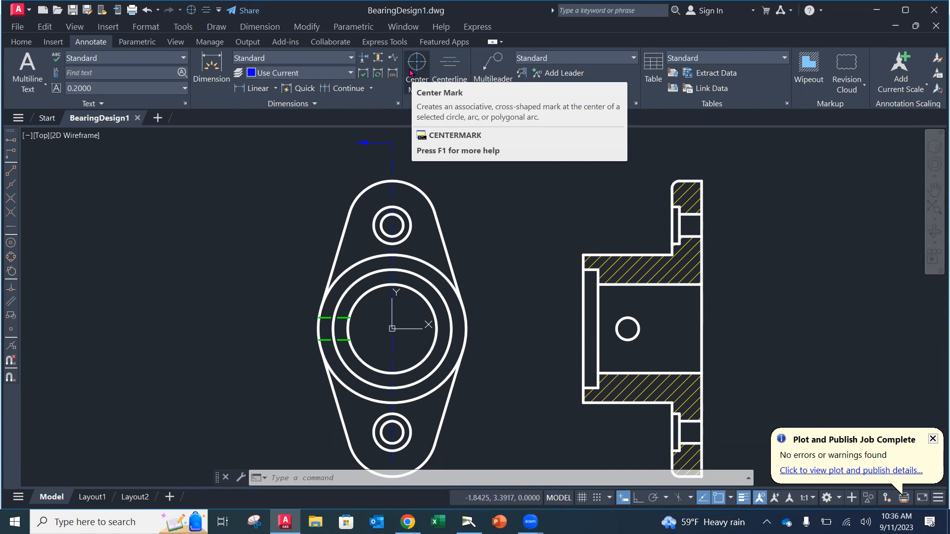
key(ctrl+s)
key(Escape)
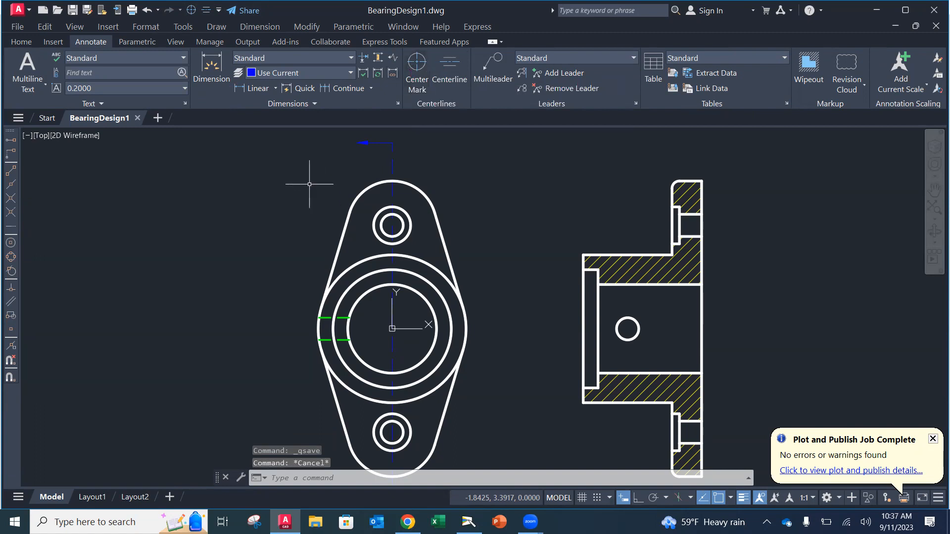
click(18, 42)
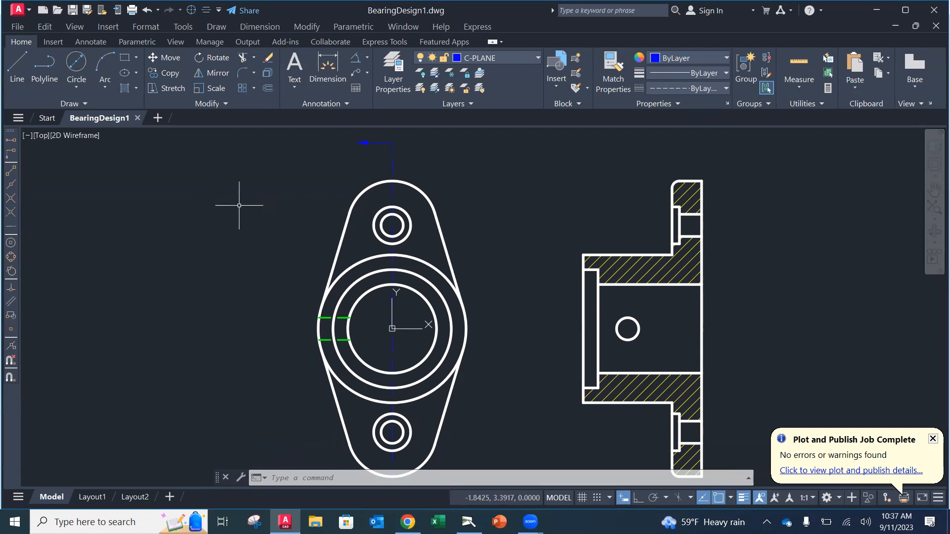
Step: Make CENTER the current layer and draw a horizontal centerline about 0.94 units long through the front view's upper bolt hole, with ortho on
click(510, 57)
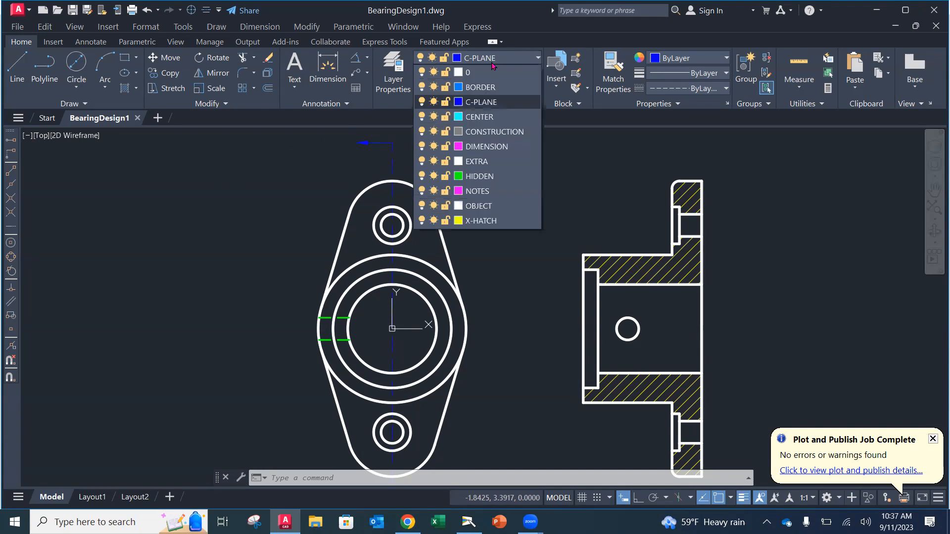
click(469, 118)
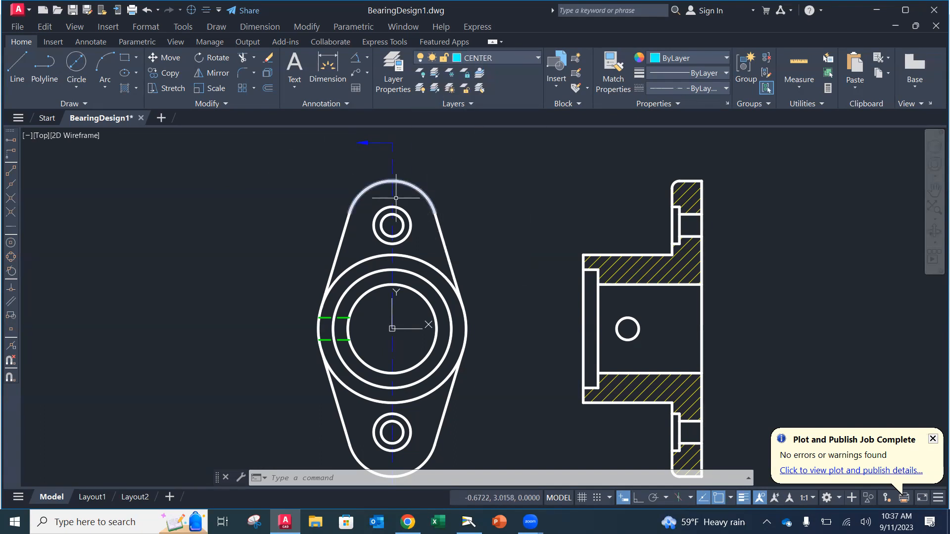
click(17, 66)
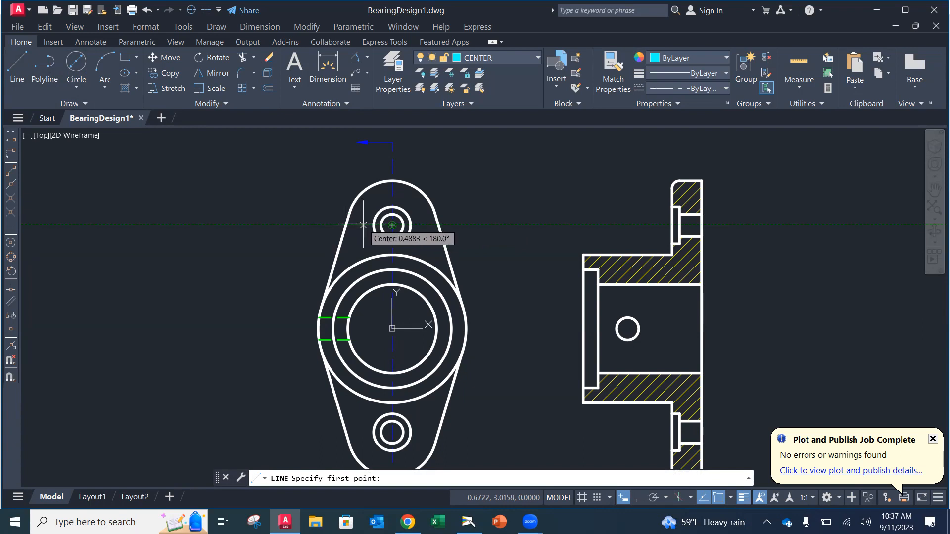
click(364, 225)
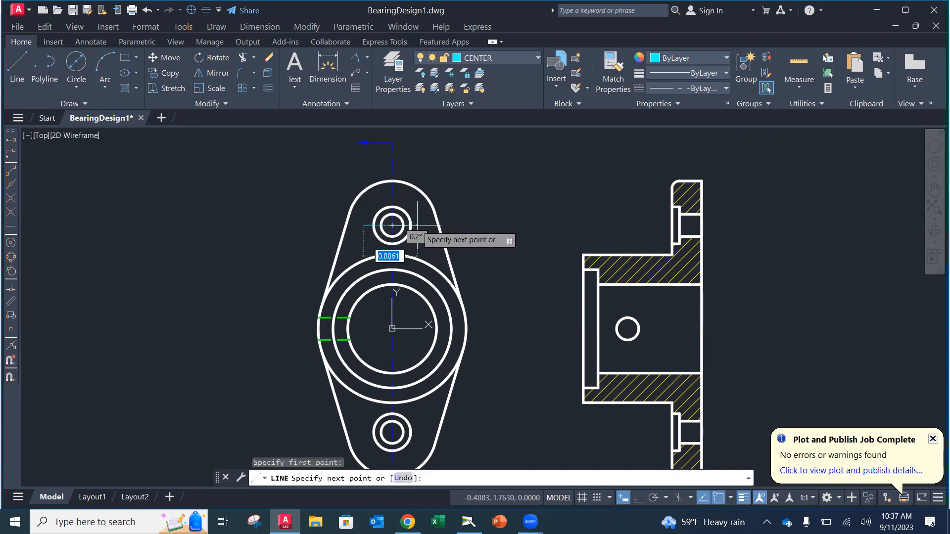
click(638, 498)
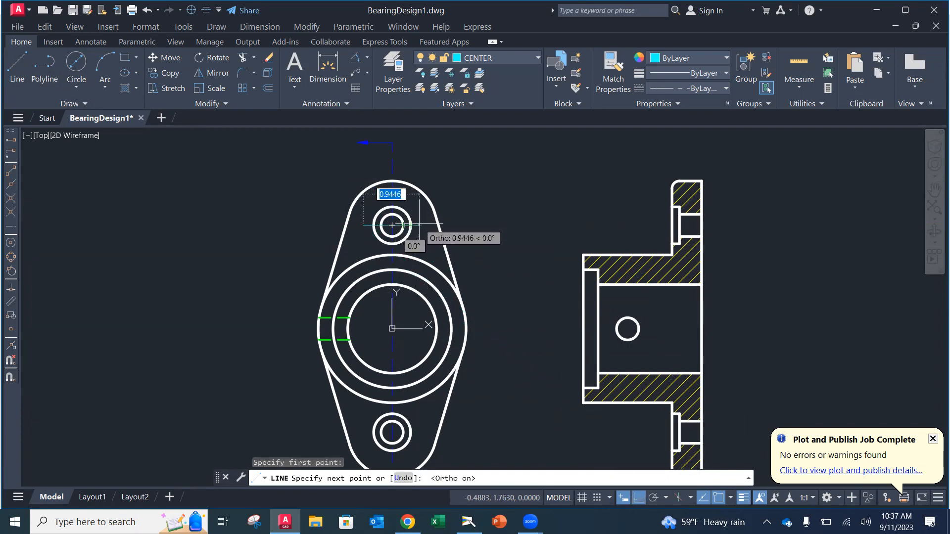
key(Escape)
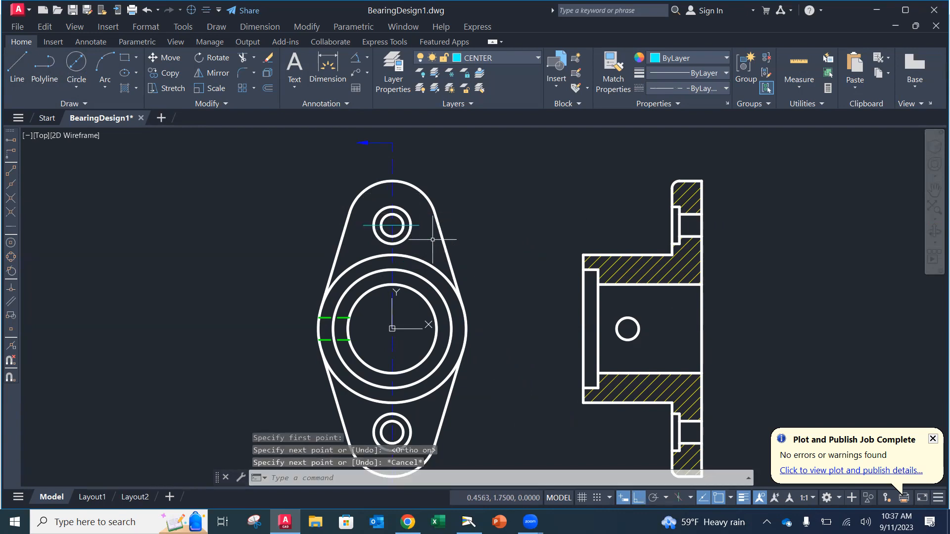
scroll(404, 208, up, 4)
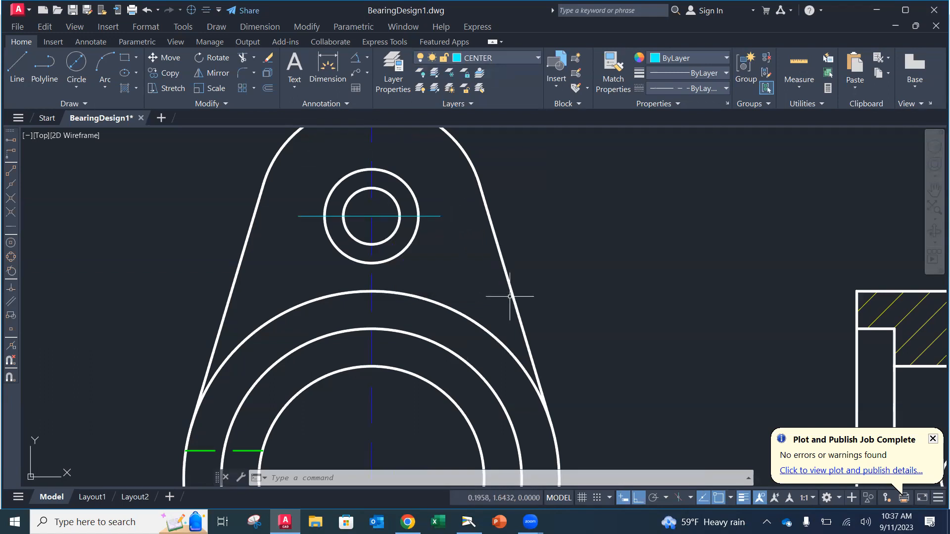
Step: Set the linetype scale of the horizontal centerline through the front view's upper bolt hole to 0.5
scroll(509, 337, down, 3)
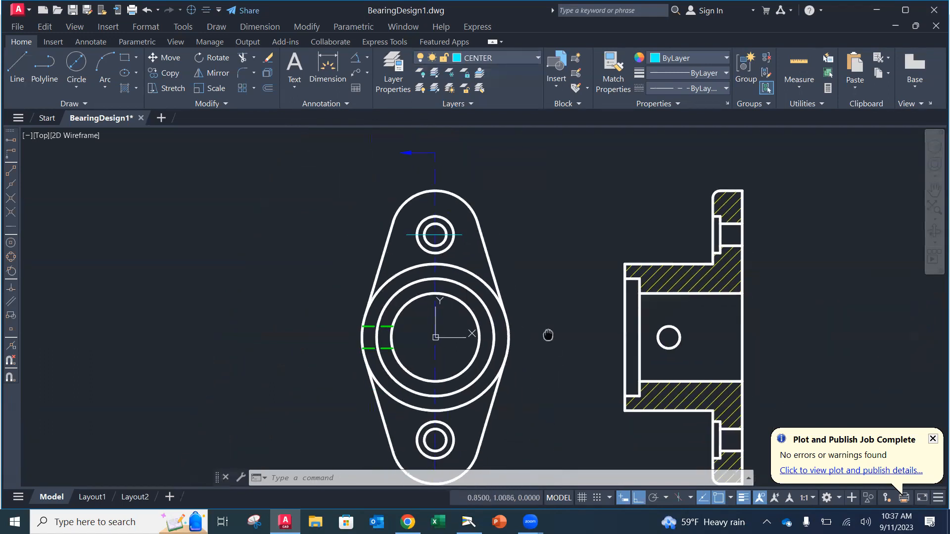
scroll(548, 333, down, 1)
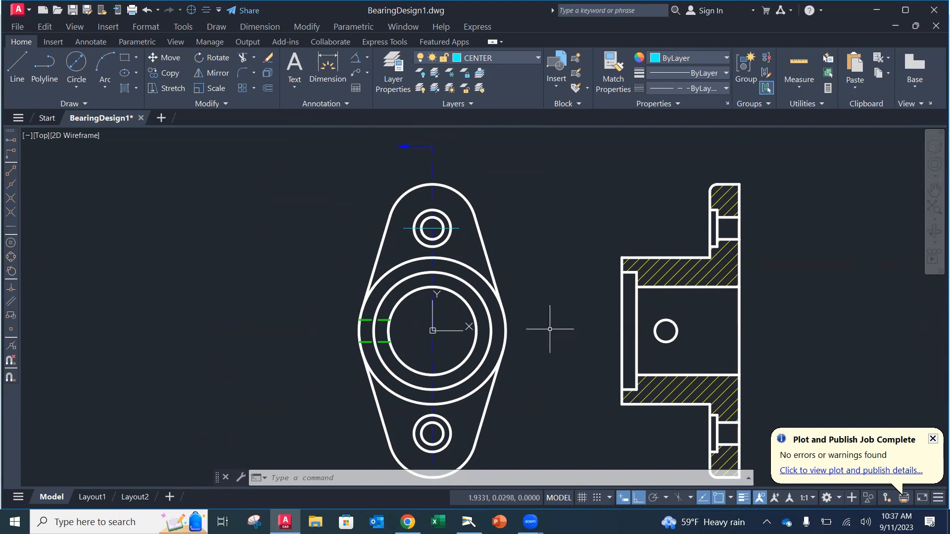
click(456, 228)
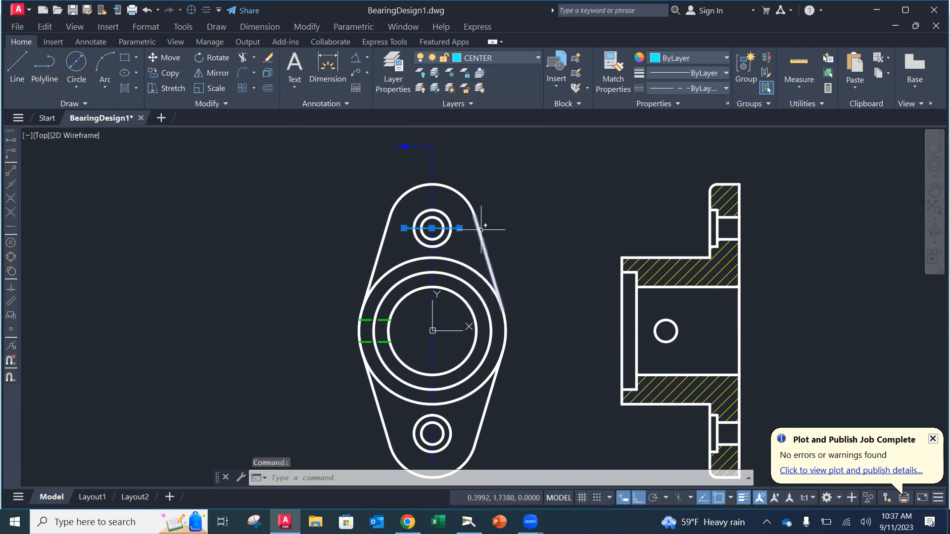
right_click(455, 230)
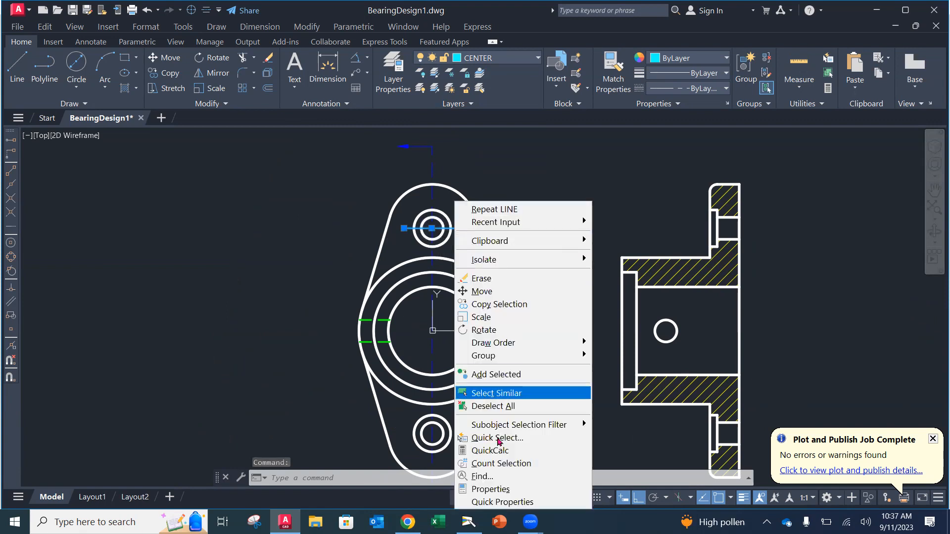
click(490, 489)
click(185, 125)
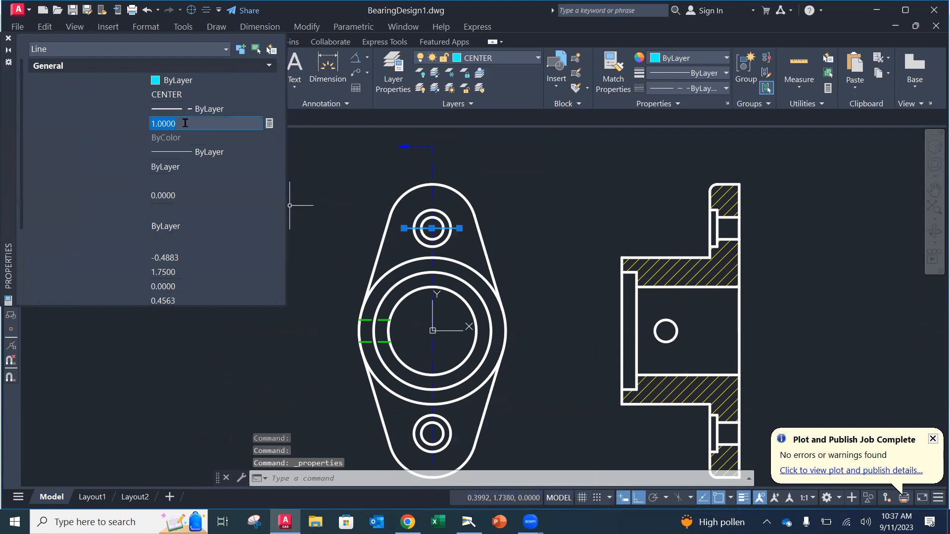
text(.5)
key(Return)
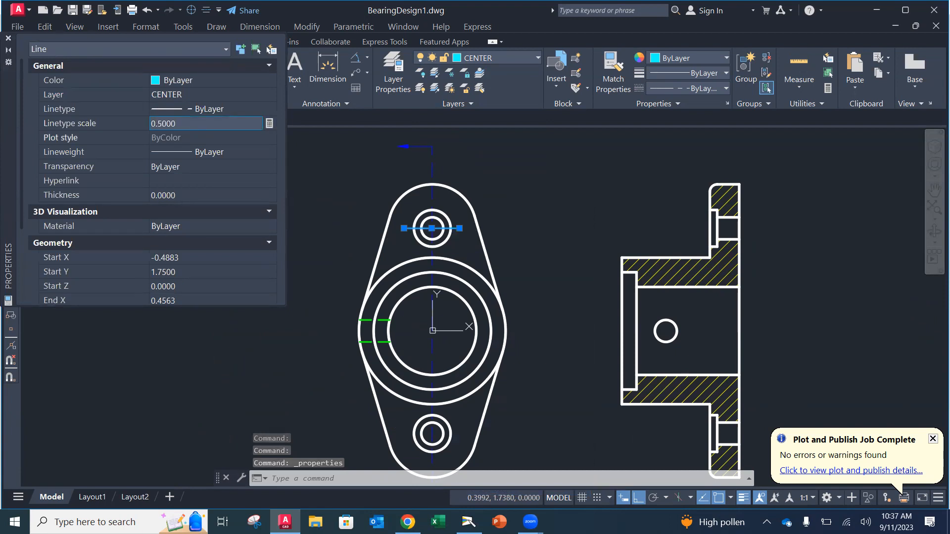
Step: Set the linetype scale of the upper bolt hole's horizontal centerline to 0.25, deselect it and close its properties
scroll(450, 231, up, 5)
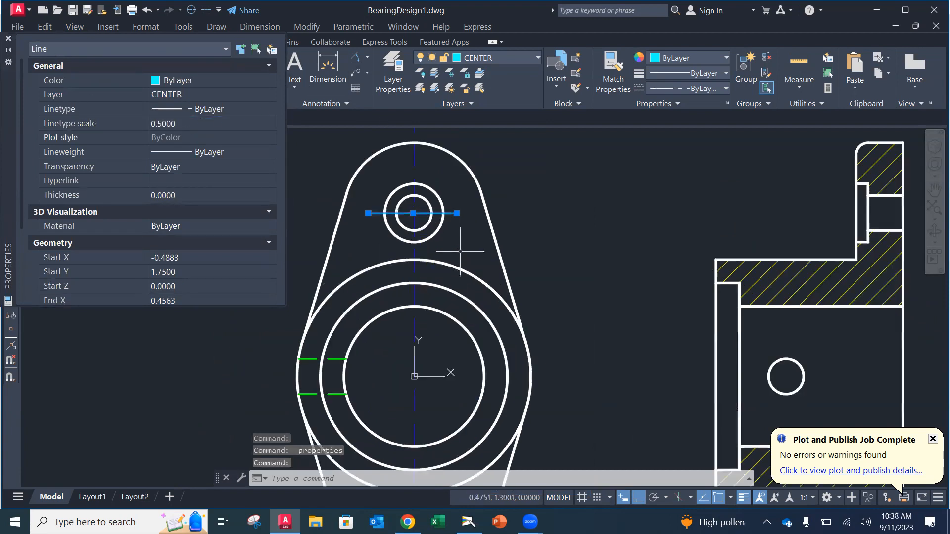
scroll(467, 238, up, 1)
scroll(467, 238, up, 1)
middle_drag(466, 239, 619, 262)
scroll(618, 262, up, 1)
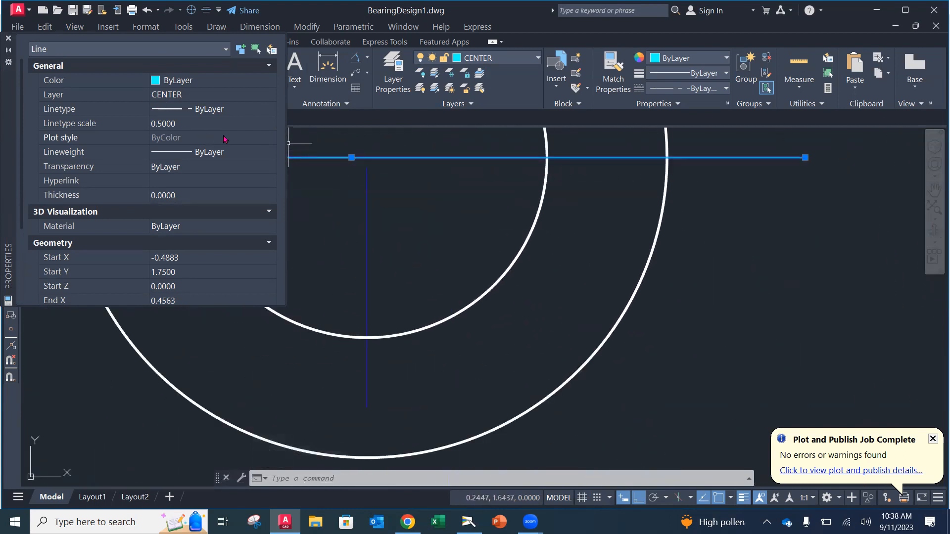
click(190, 123)
key(Return)
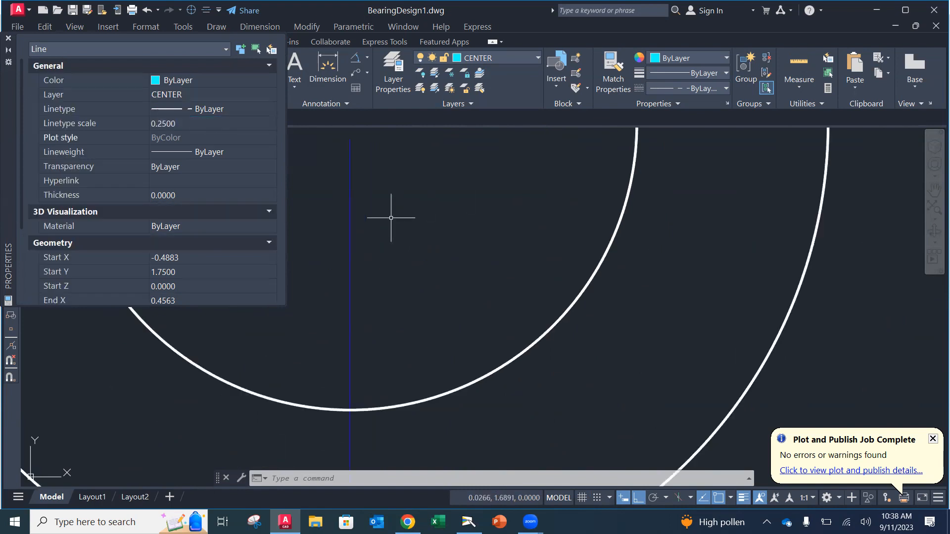
scroll(393, 218, down, 4)
scroll(472, 221, down, 2)
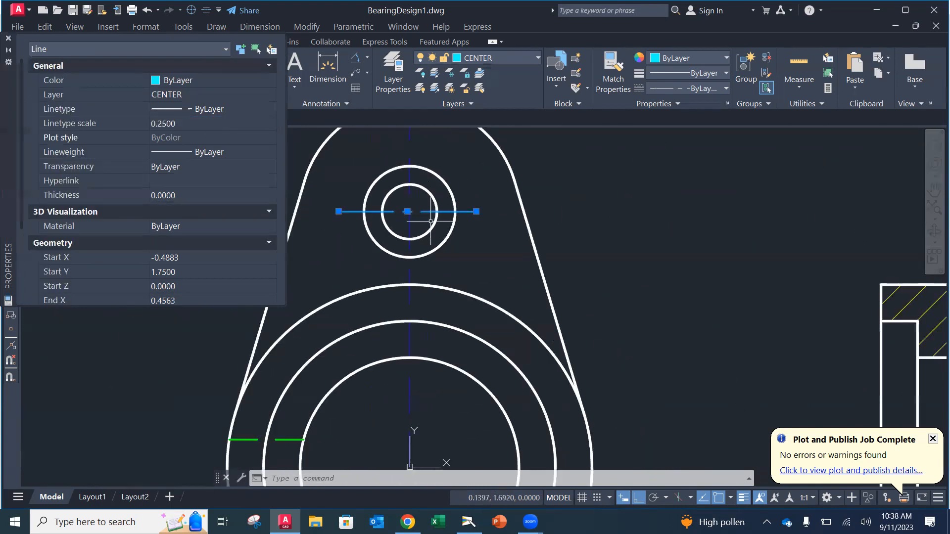
key(Escape)
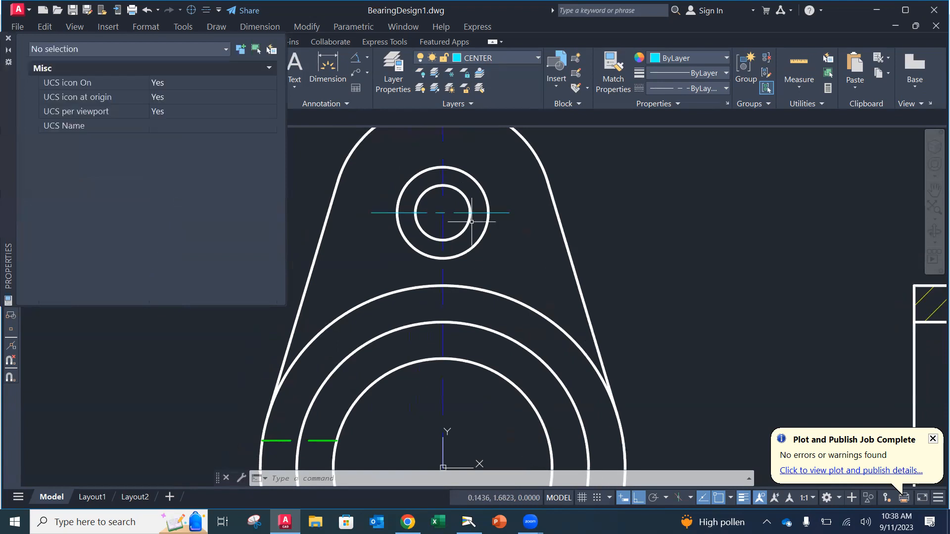
scroll(467, 222, up, 2)
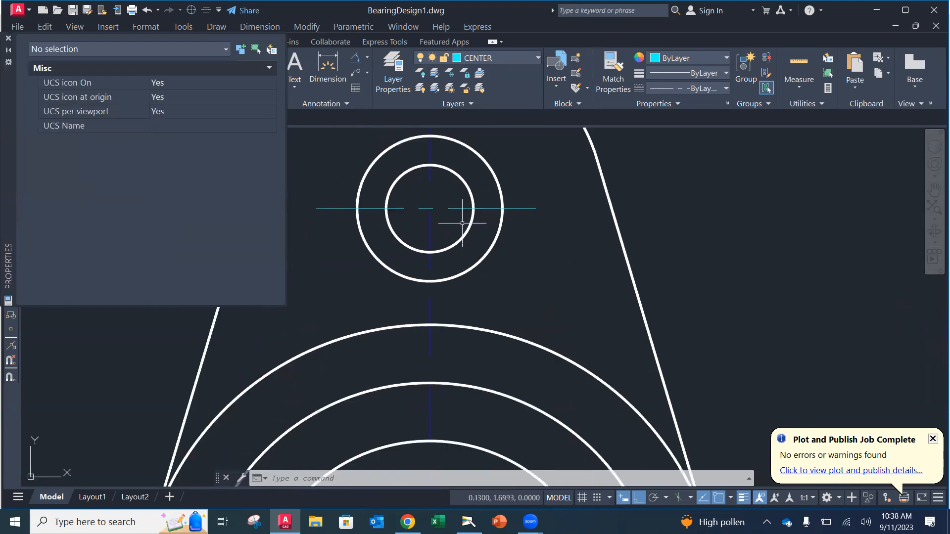
click(8, 38)
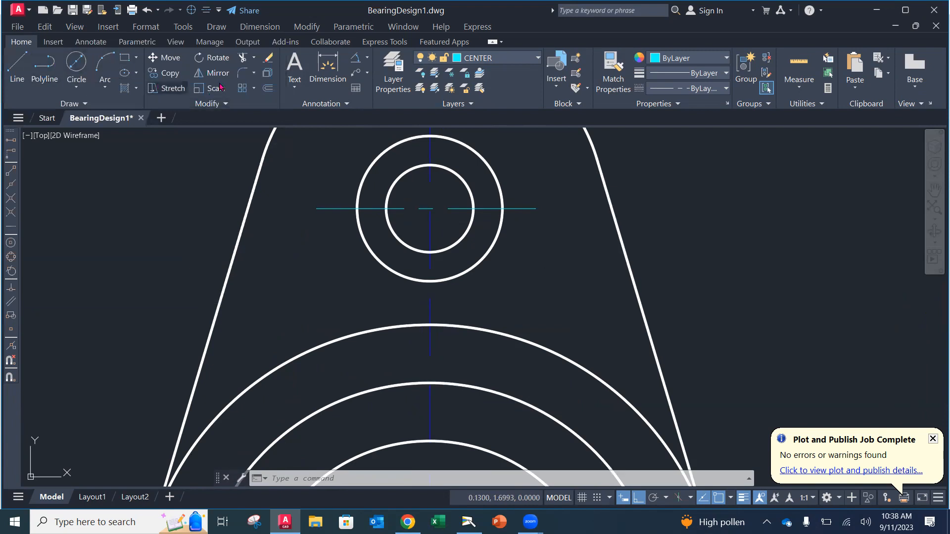
Step: Move the upper bolt hole's horizontal centerline about 0.017 units to the right so it sits centred on the hole
click(168, 58)
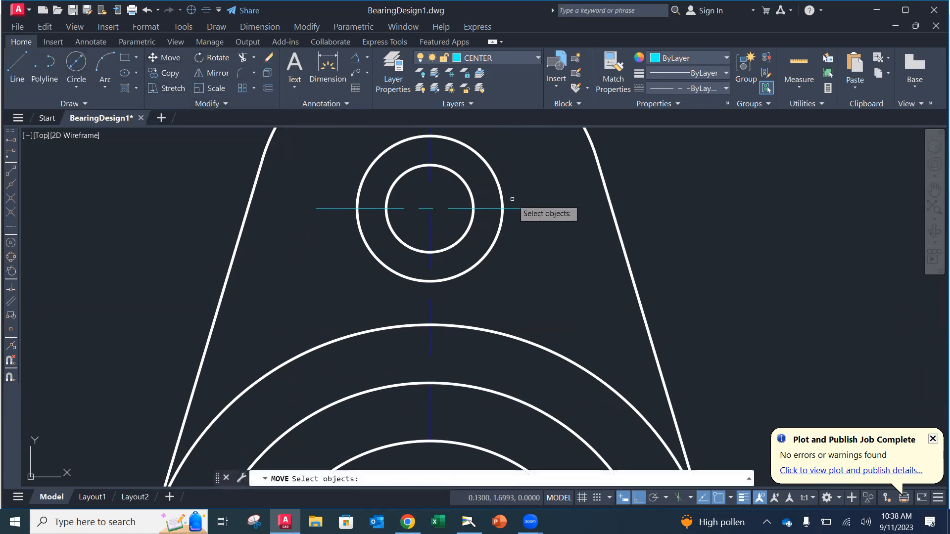
click(521, 208)
key(Return)
click(518, 250)
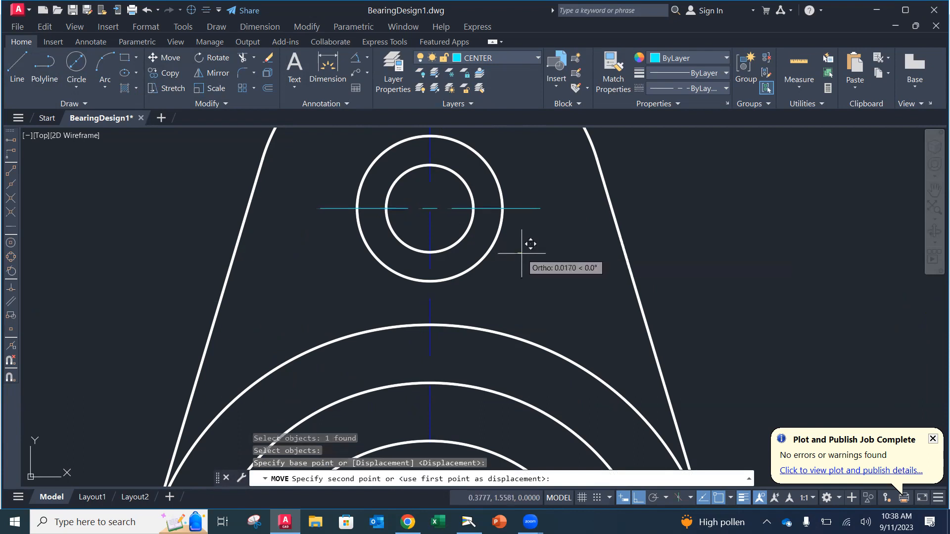
click(523, 254)
key(Escape)
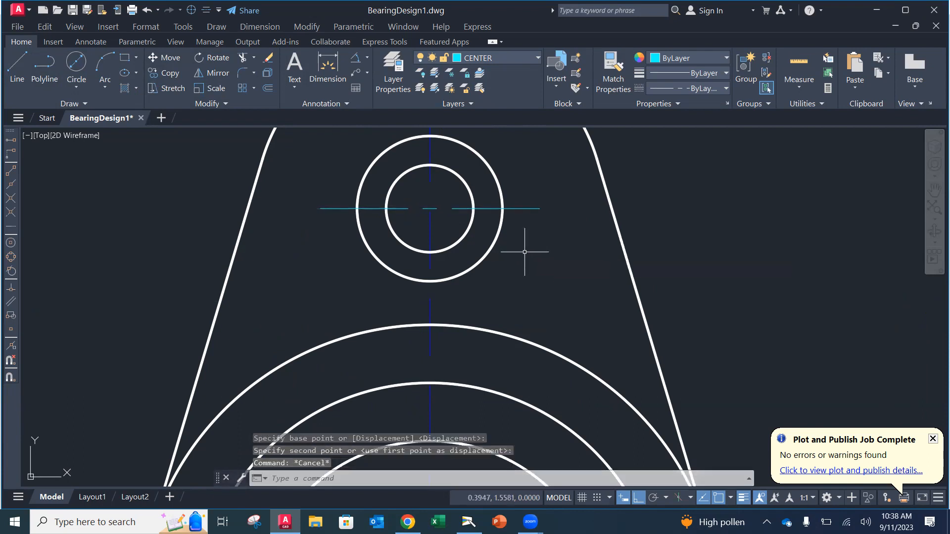
Step: Copy the upper bolt hole's horizontal centerline 3.5 units straight down to the center of the lower bolt hole
scroll(494, 298, down, 4)
middle_drag(494, 298, 500, 191)
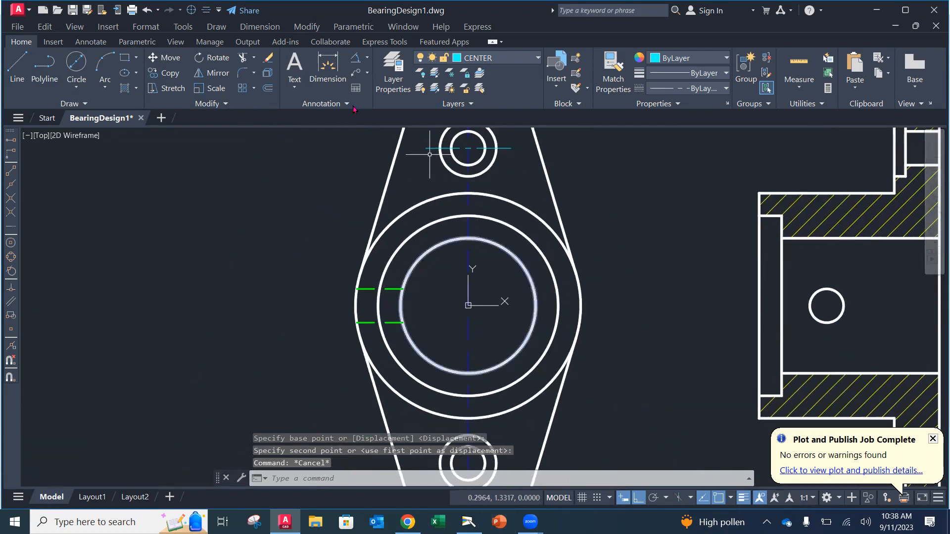
click(169, 73)
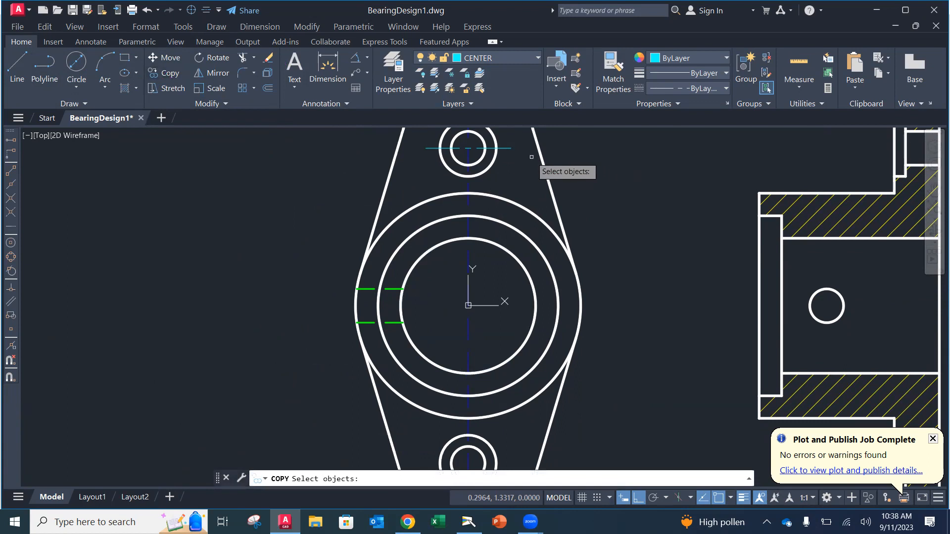
click(509, 149)
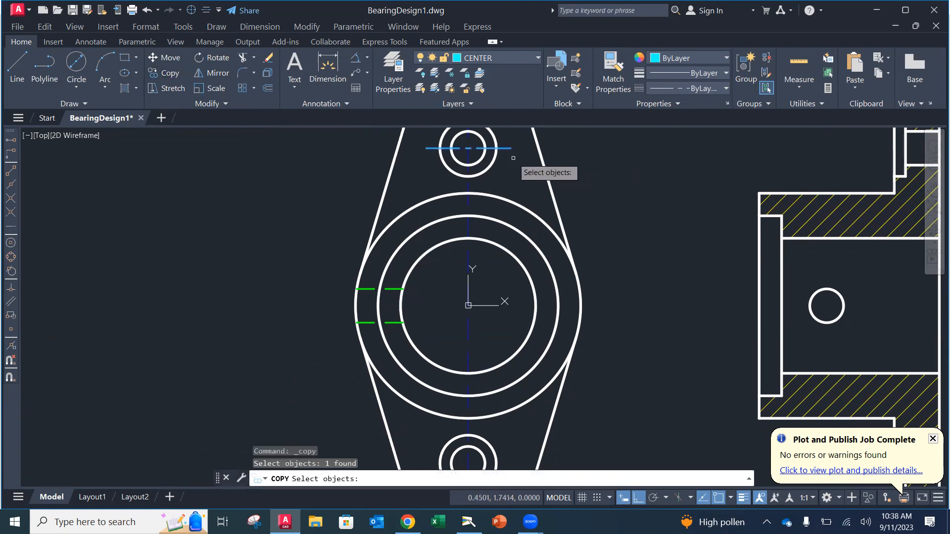
key(Return)
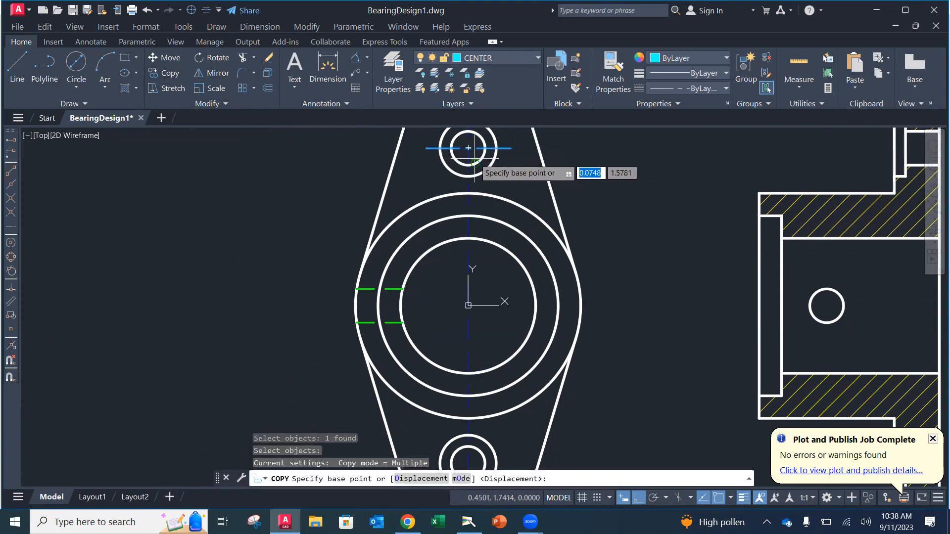
click(468, 148)
scroll(483, 334, down, 4)
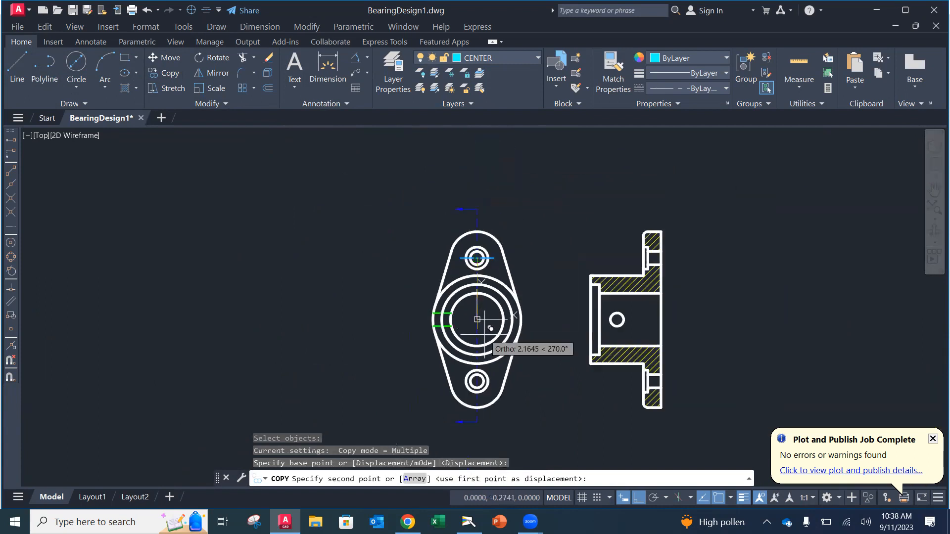
scroll(483, 376, up, 8)
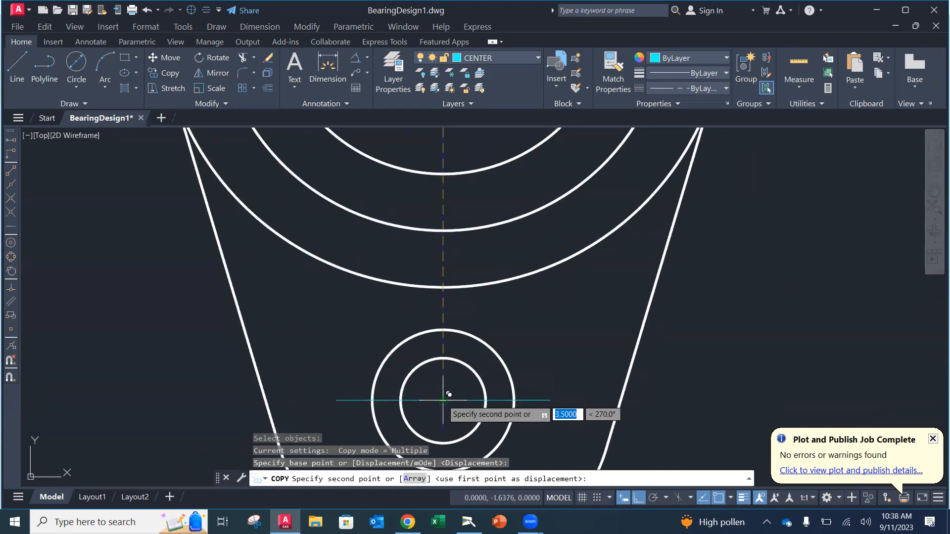
click(486, 401)
key(Escape)
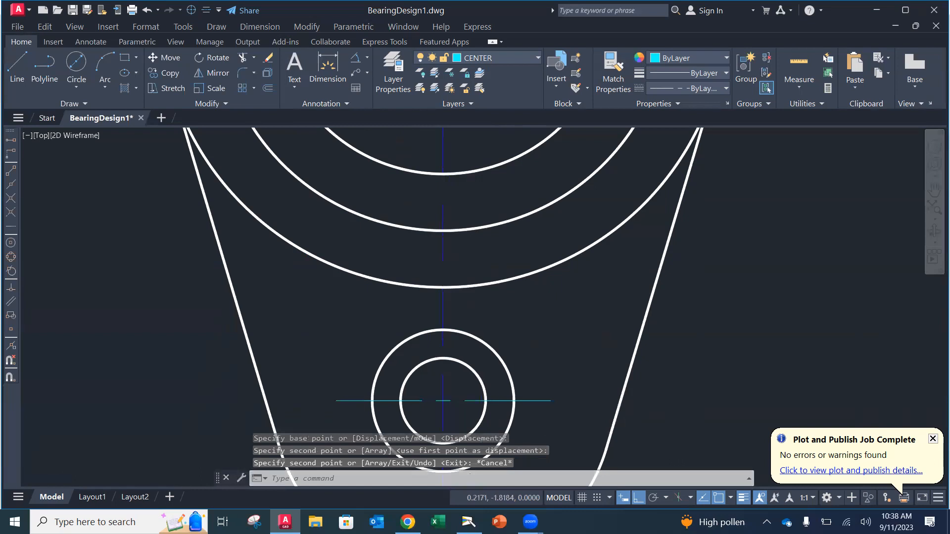
Step: Draw a horizontal centerline about 2.95 units long through the front view's bore center, extending past the outer circle on both sides
scroll(482, 383, up, 3)
scroll(500, 347, down, 5)
scroll(504, 331, down, 4)
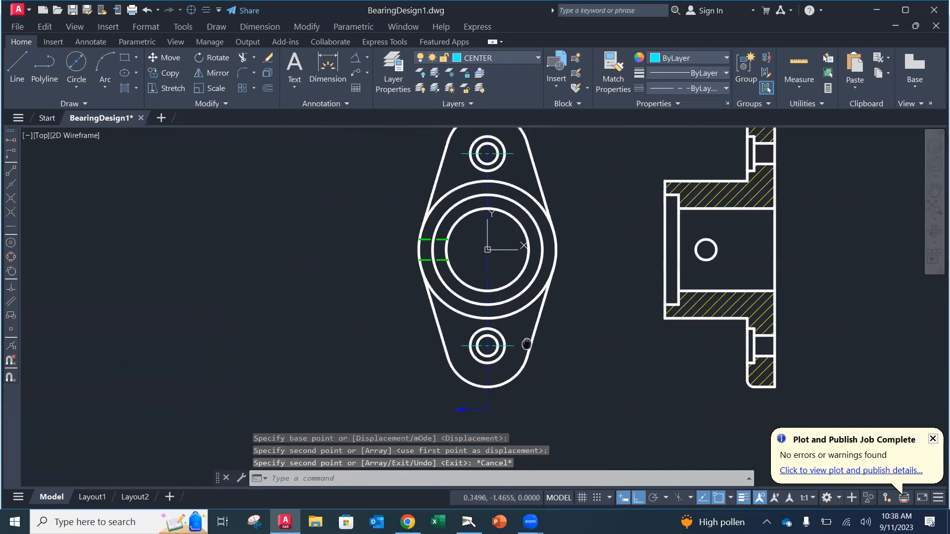
middle_drag(526, 339, 494, 335)
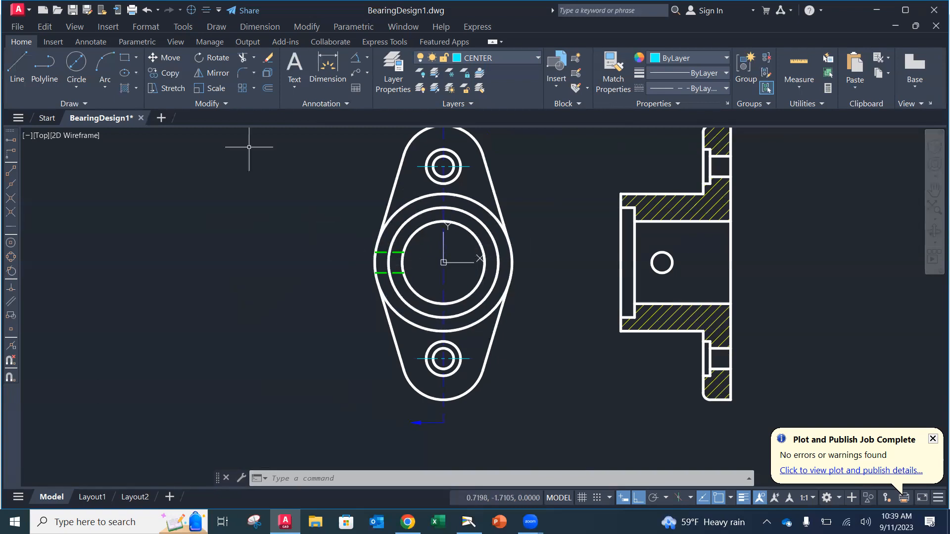
click(18, 71)
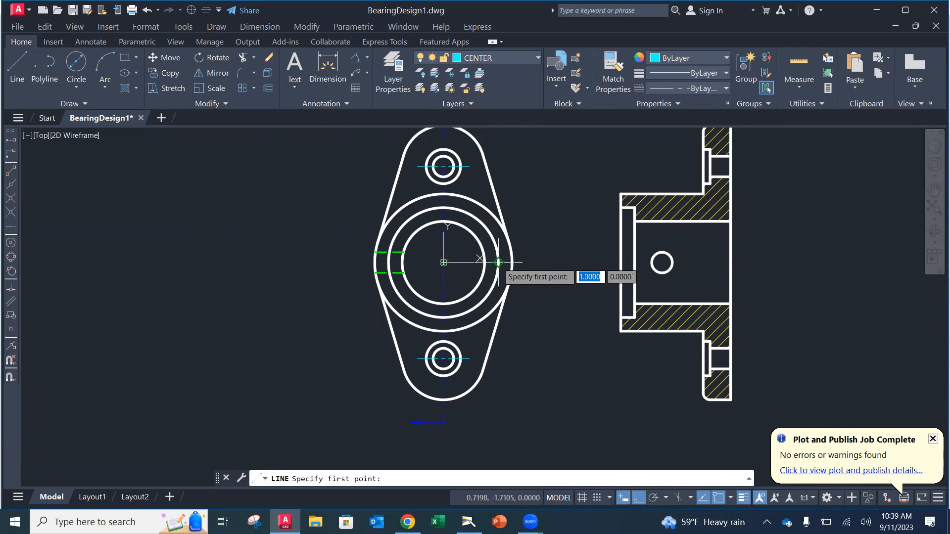
click(525, 262)
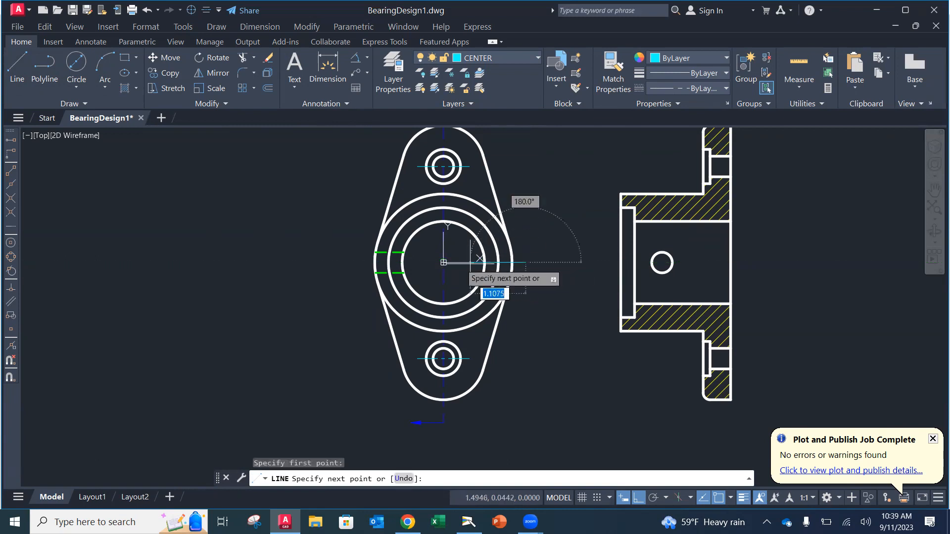
click(364, 266)
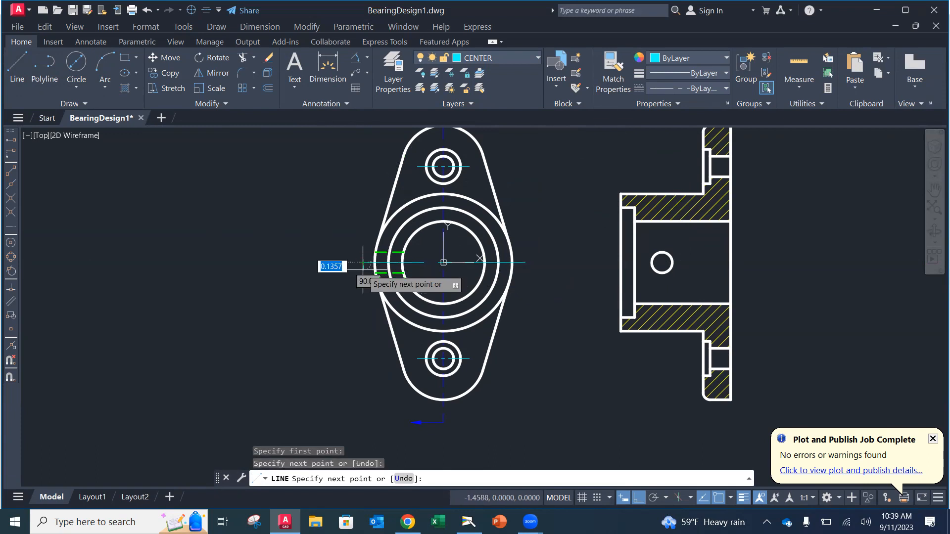
key(Escape)
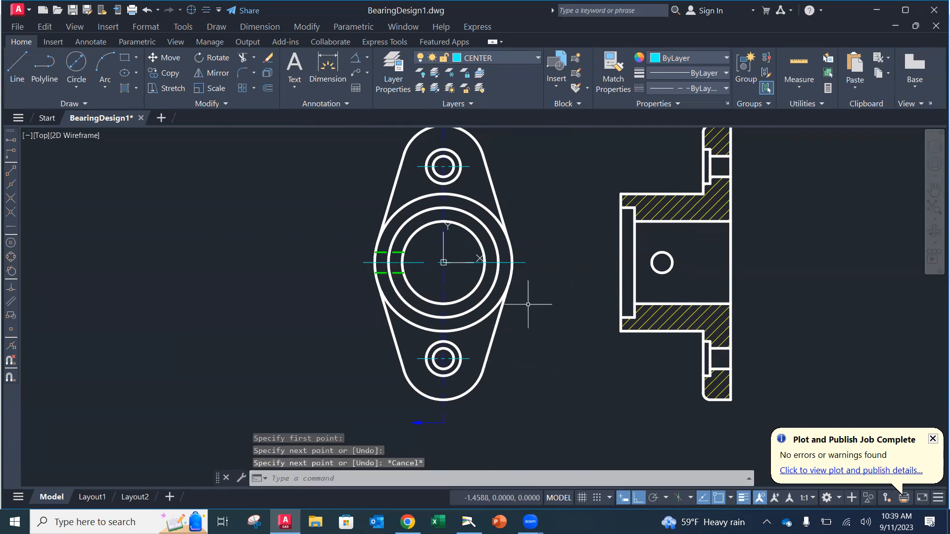
Step: Turn off the UCS icon so it no longer covers the centerlines' crossing at the bore center
scroll(474, 282, up, 5)
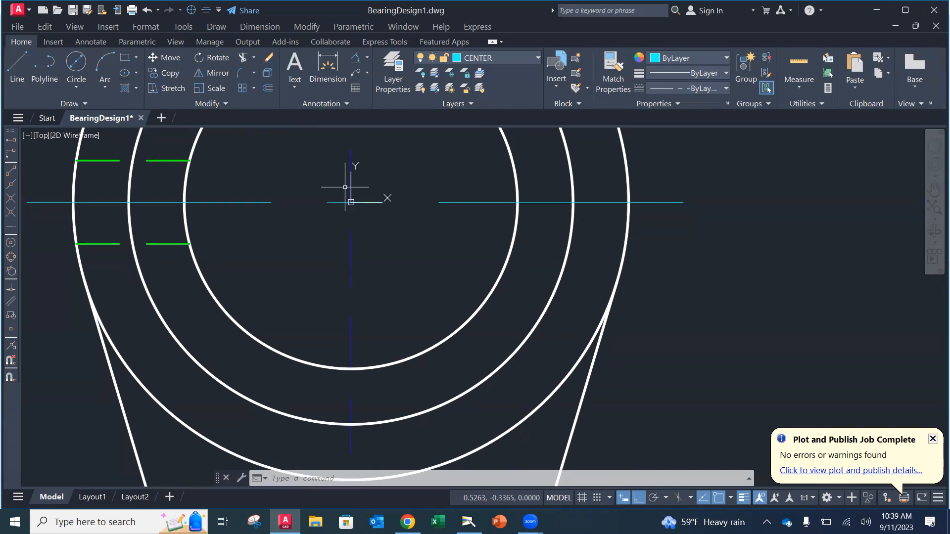
scroll(204, 165, down, 5)
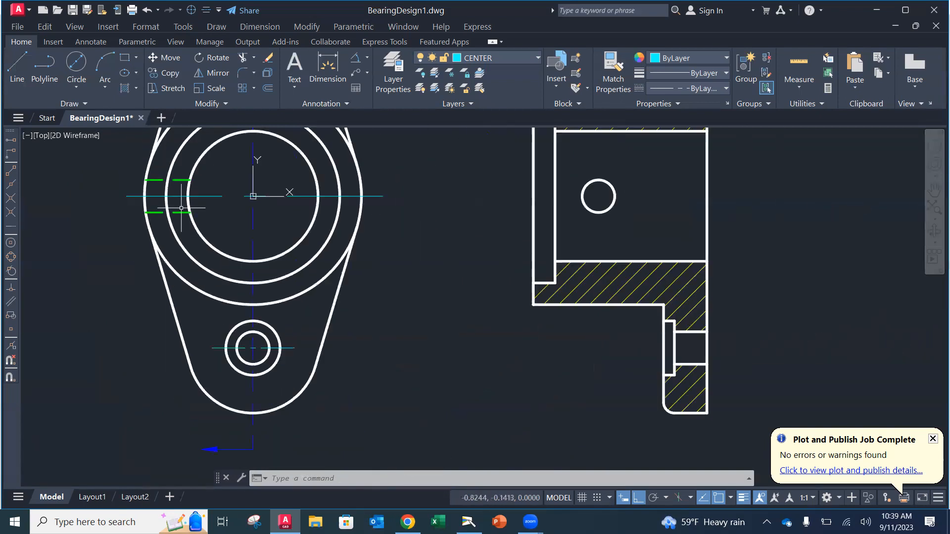
middle_drag(197, 169, 253, 242)
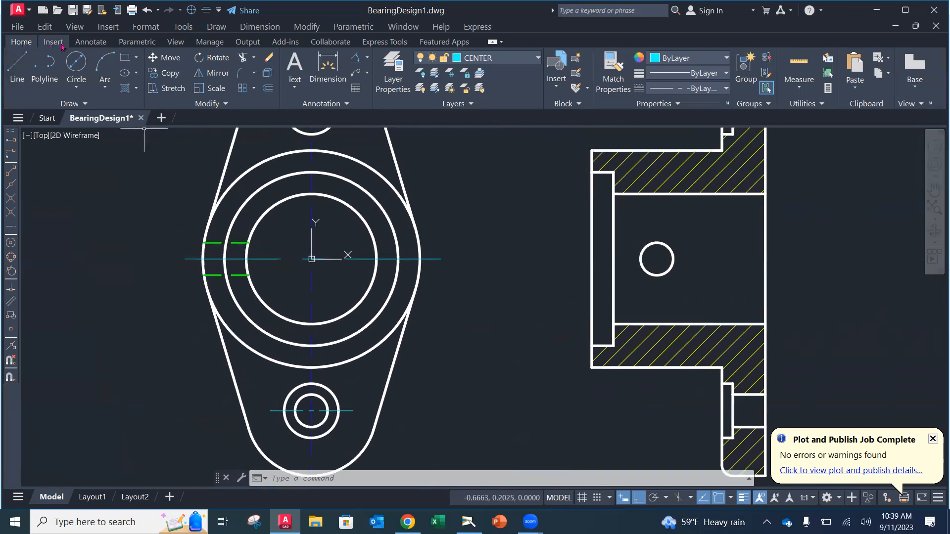
click(176, 42)
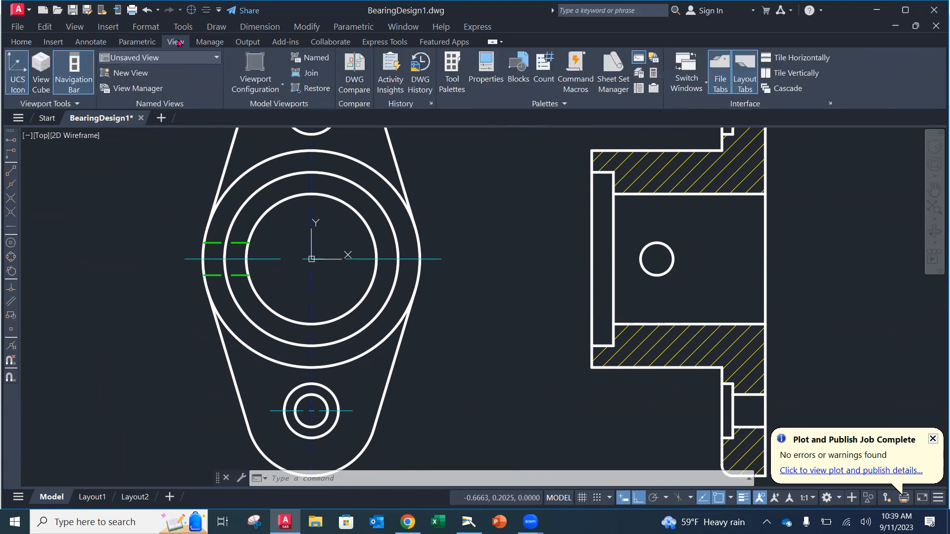
click(16, 81)
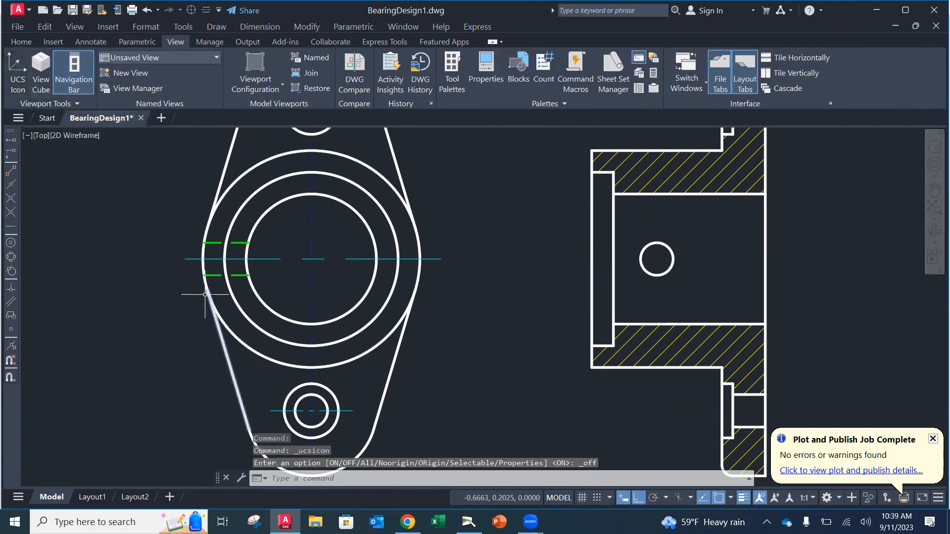
click(21, 42)
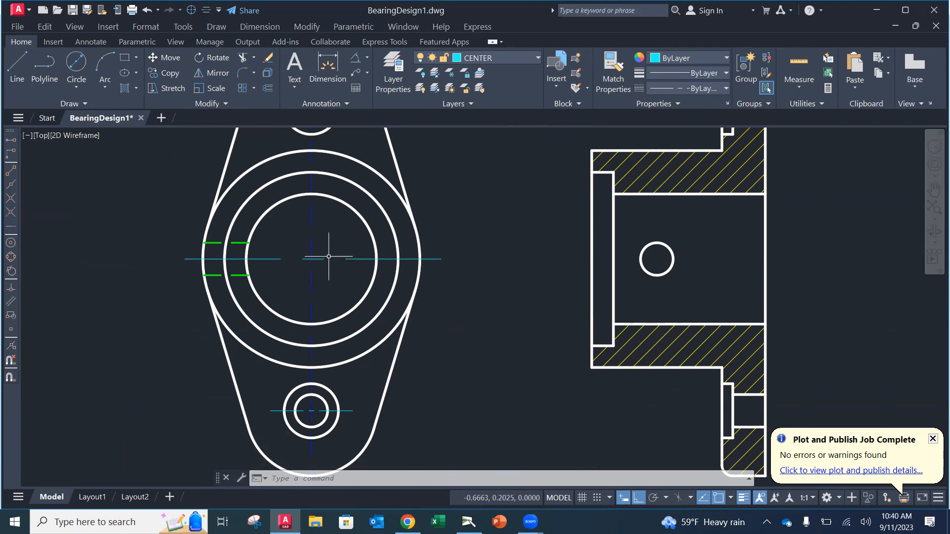
Step: Add a center mark to the small circle in the side view's bore
scroll(368, 260, down, 5)
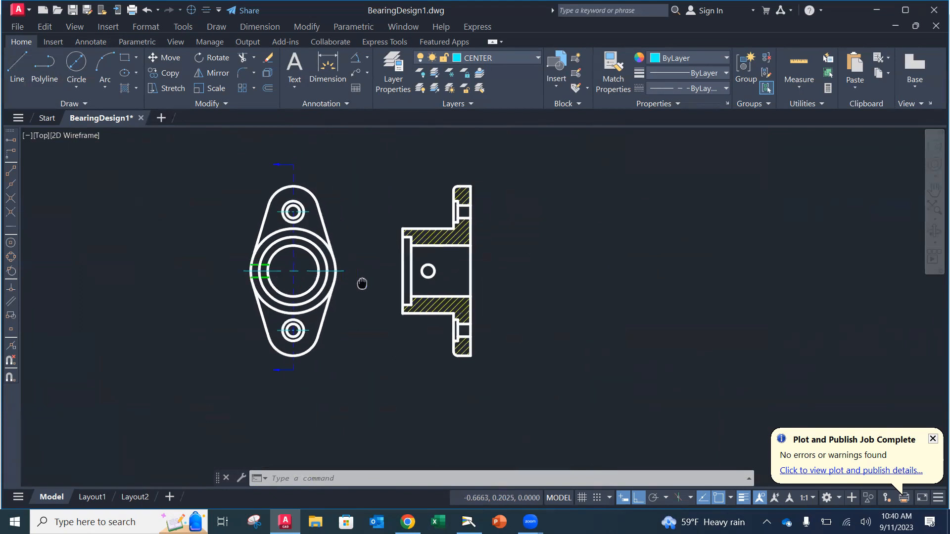
scroll(233, 265, up, 2)
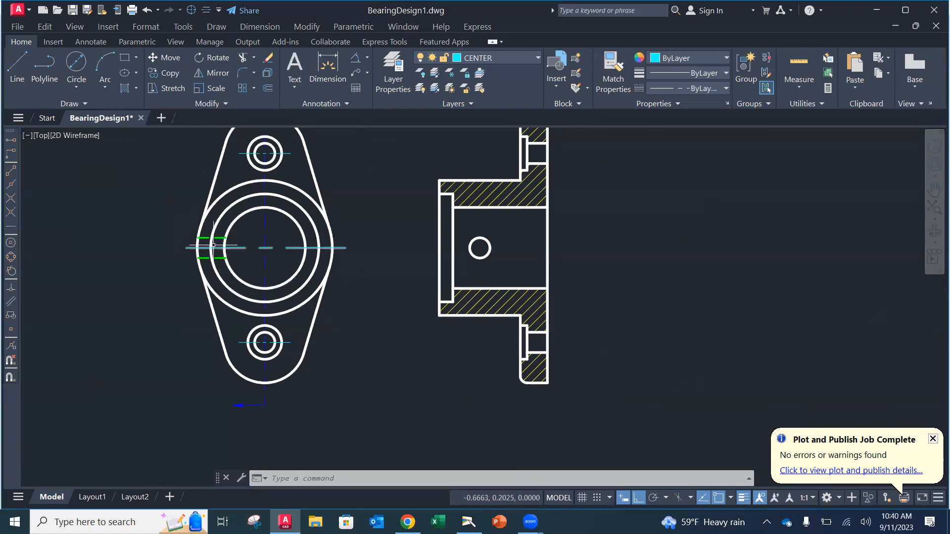
mouse_move(215, 257)
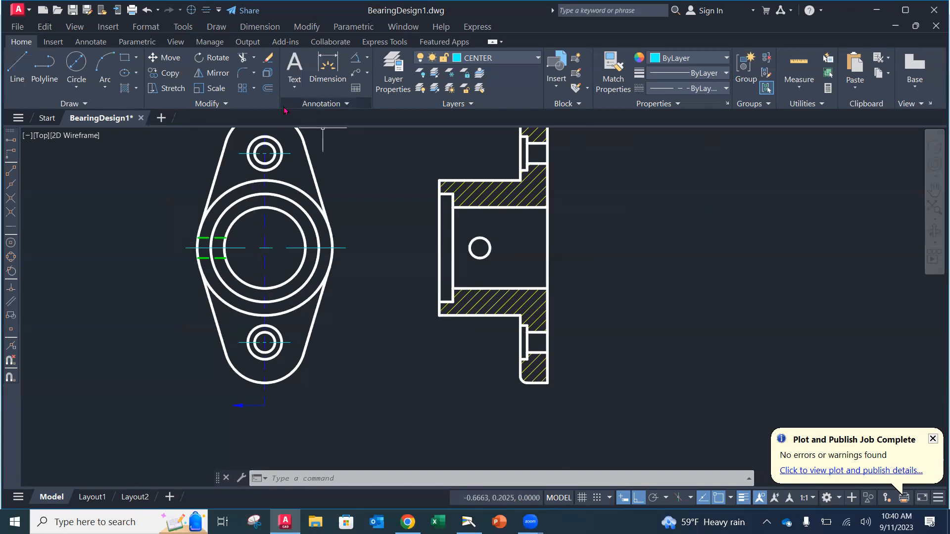
click(18, 28)
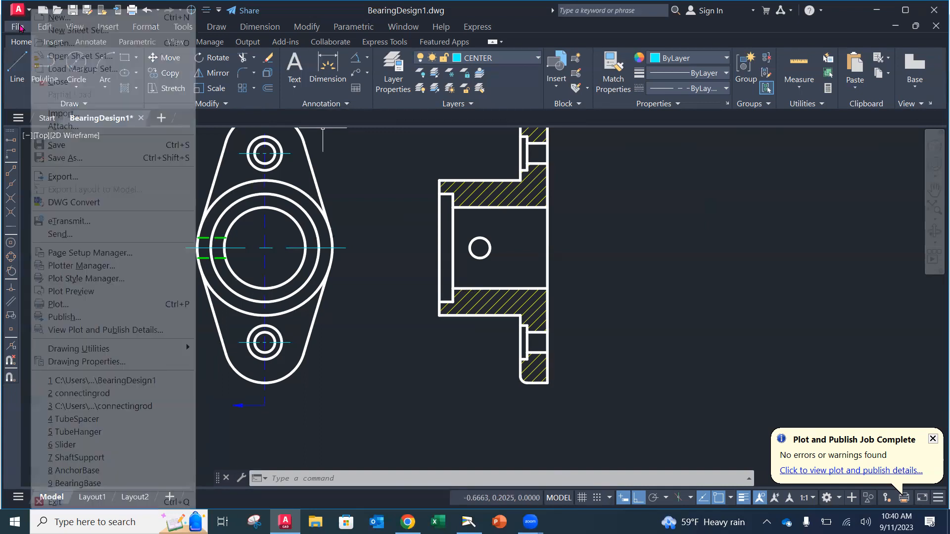
click(18, 28)
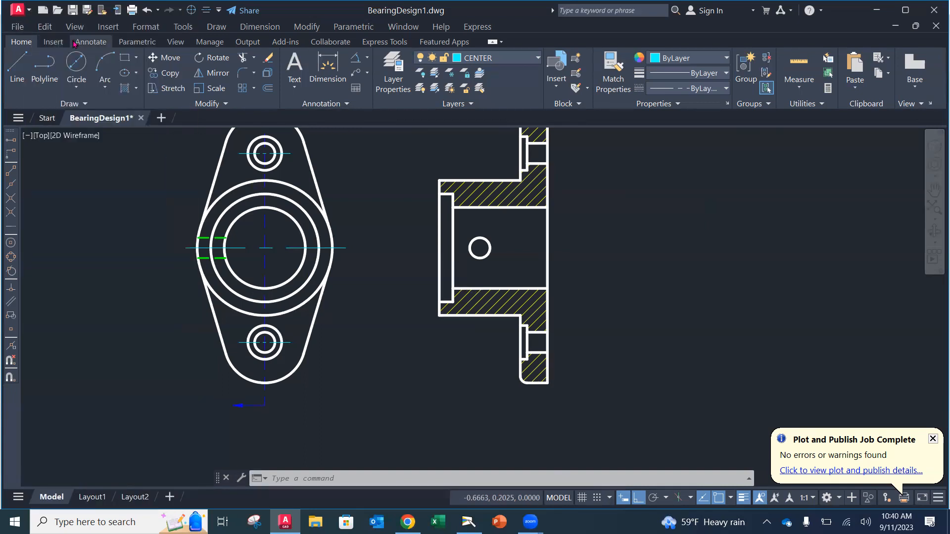
click(90, 41)
click(415, 66)
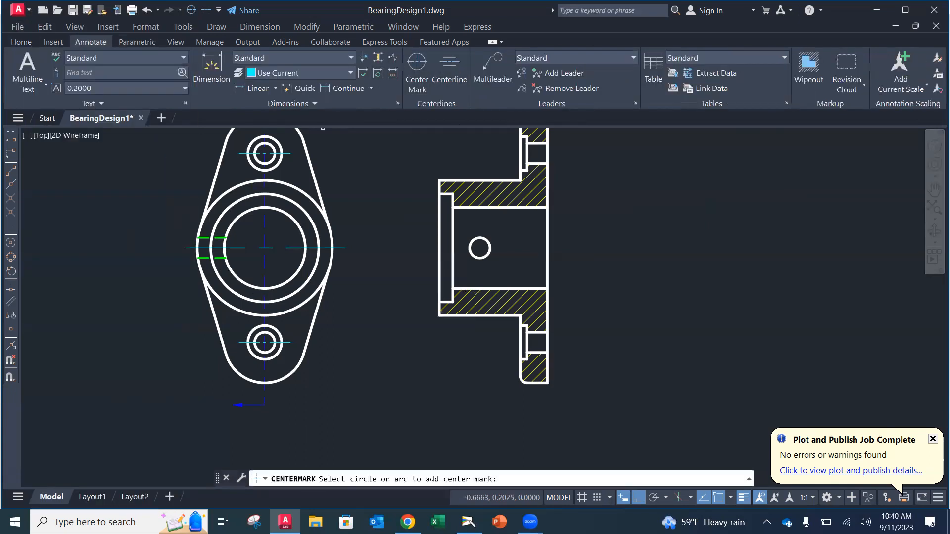
click(479, 248)
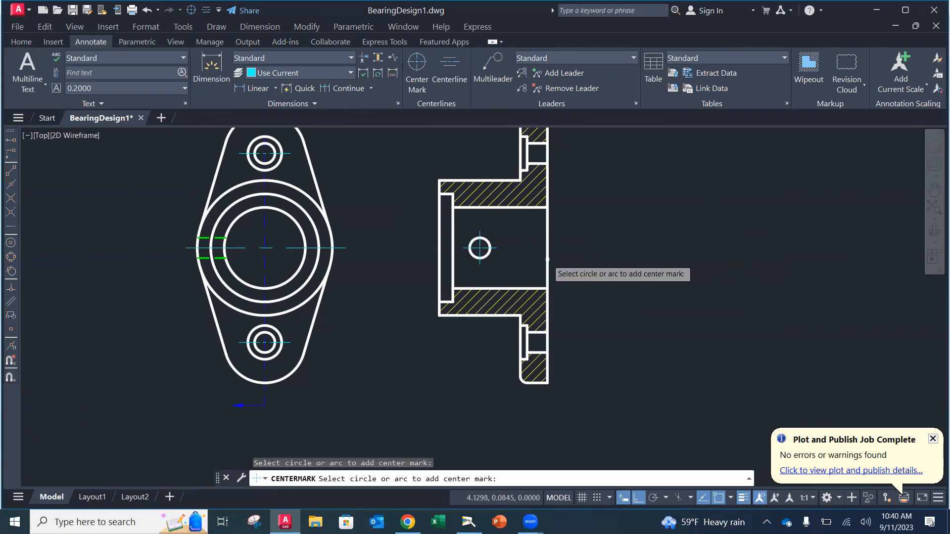
key(Escape)
Step: Draw a horizontal centerline about 0.67 units long from the center mark's left end past the side view's left edge
key(alt)
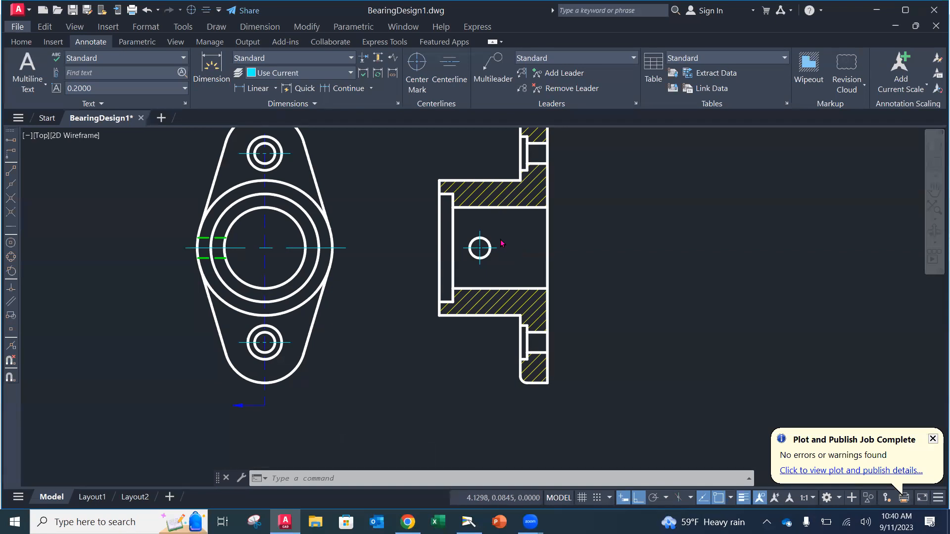
click(18, 42)
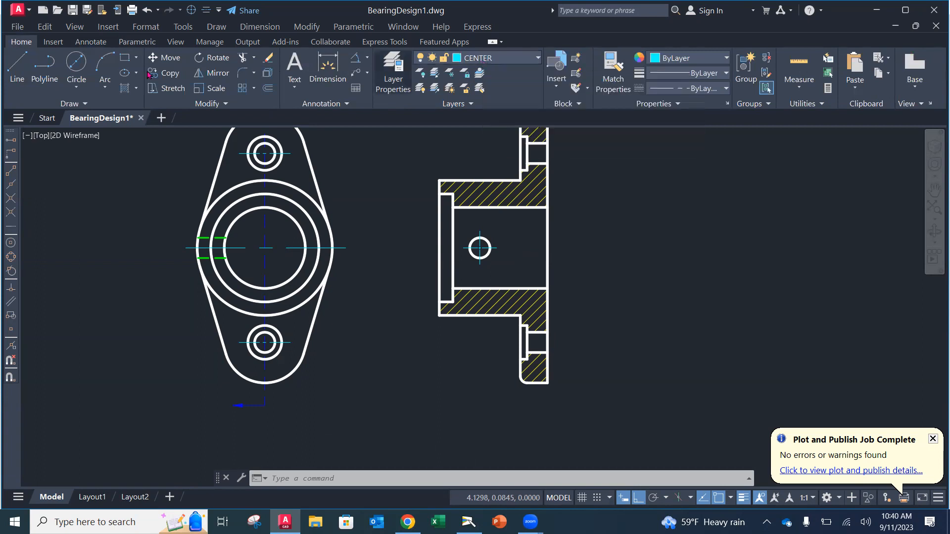
click(17, 65)
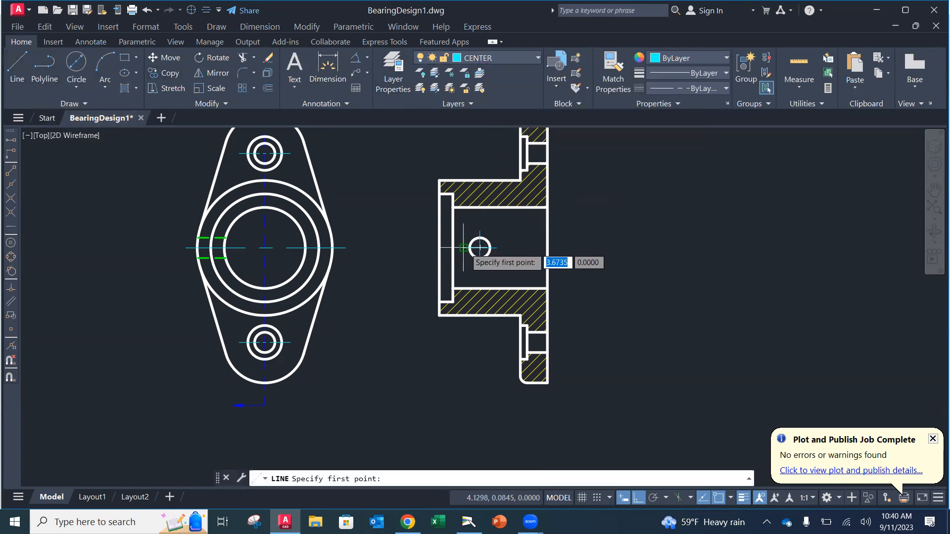
click(479, 248)
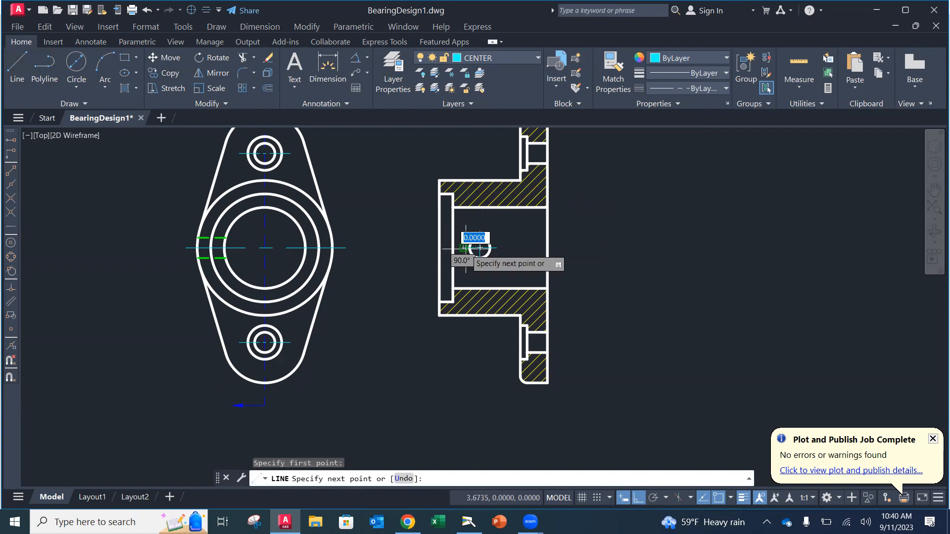
click(428, 248)
key(Escape)
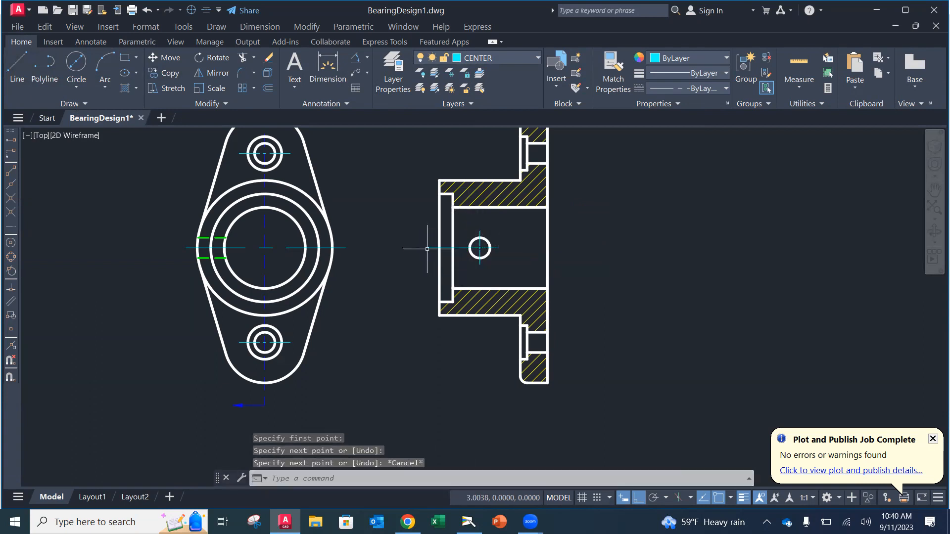
Step: Draw a horizontal centerline about 1.24 units long from the center mark's right end past the side view's right edge
click(17, 67)
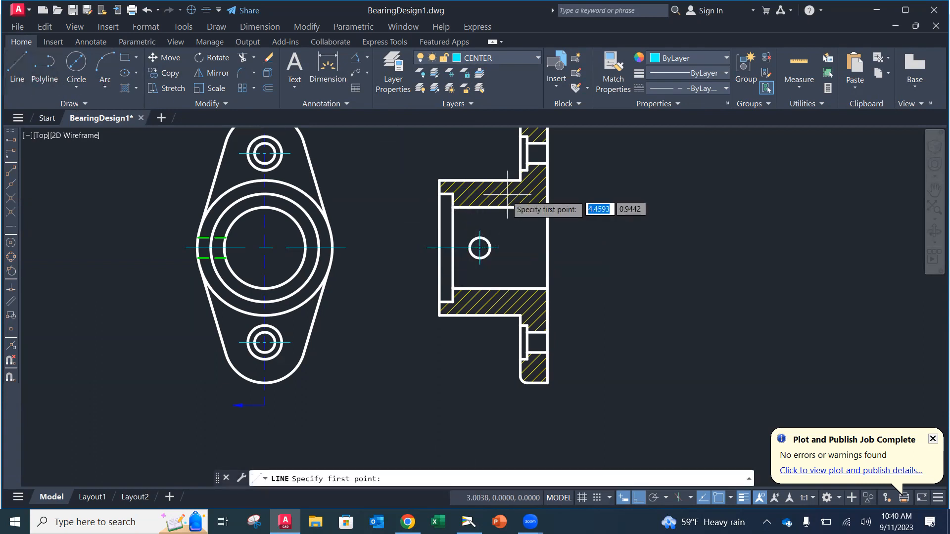
click(501, 244)
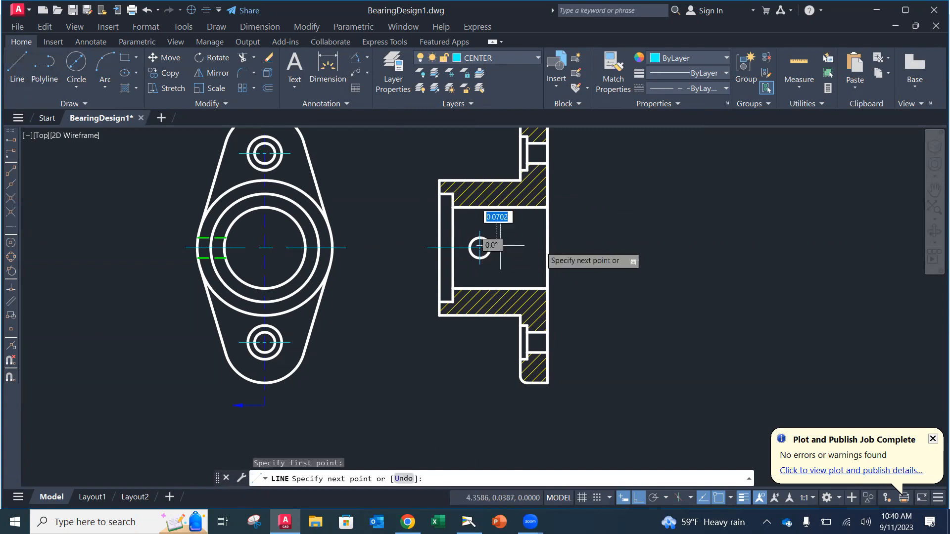
click(564, 248)
key(Escape)
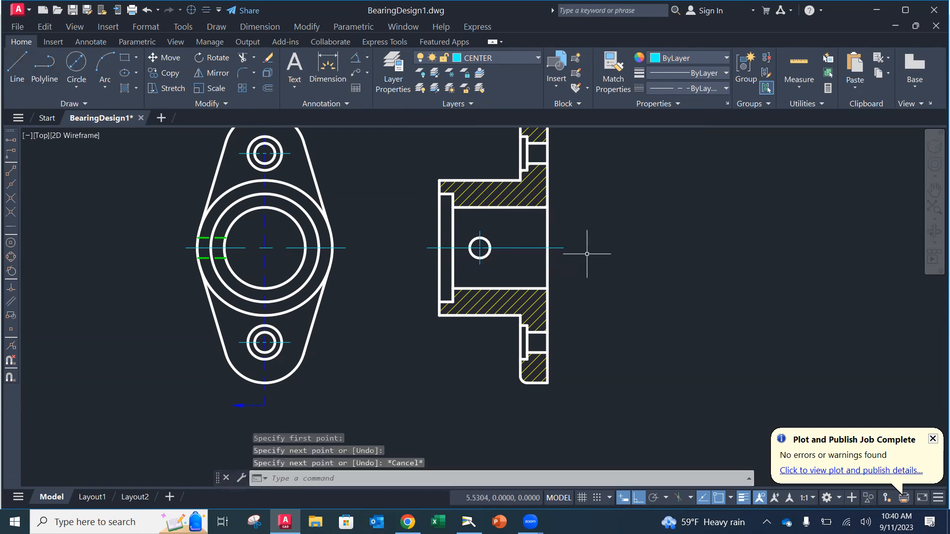
Step: Set the linetype scale of both side-view bore centerline segments to 0.25
scroll(488, 248, up, 4)
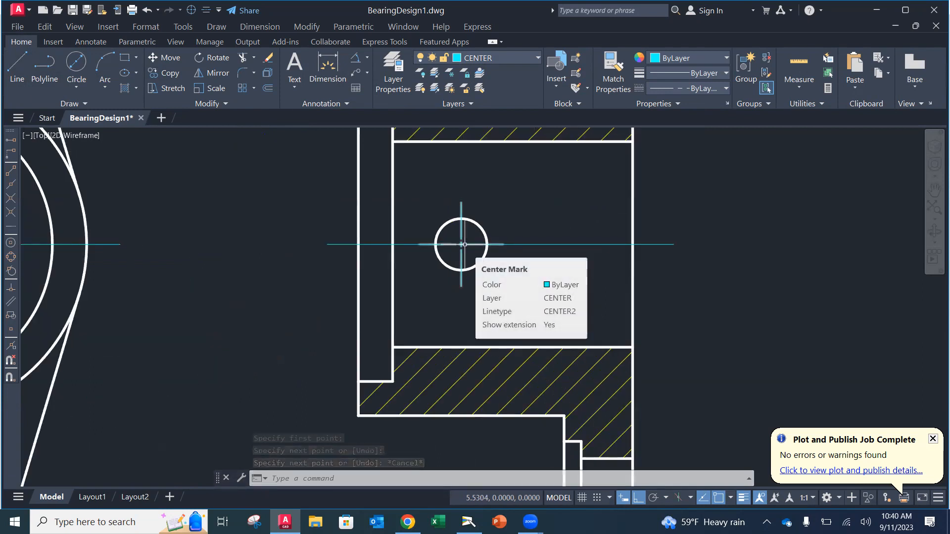
click(587, 245)
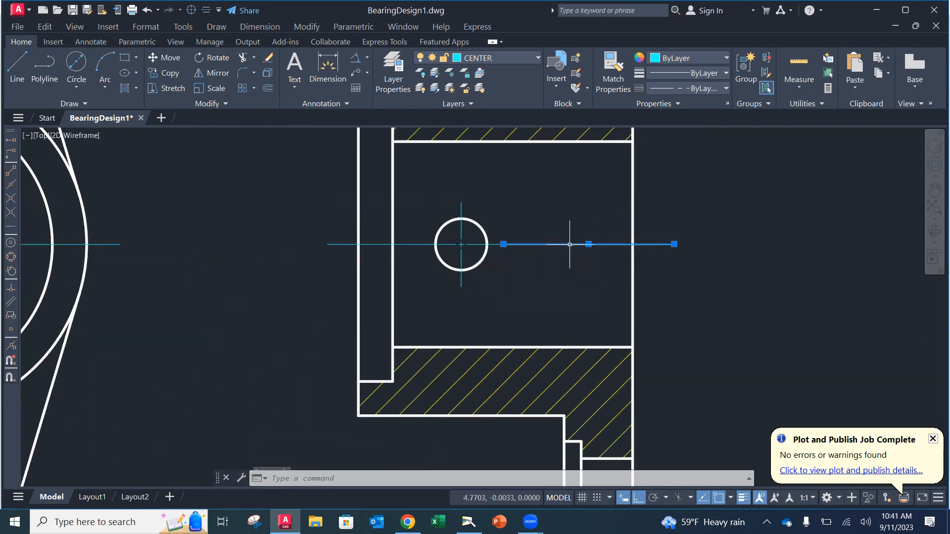
click(377, 244)
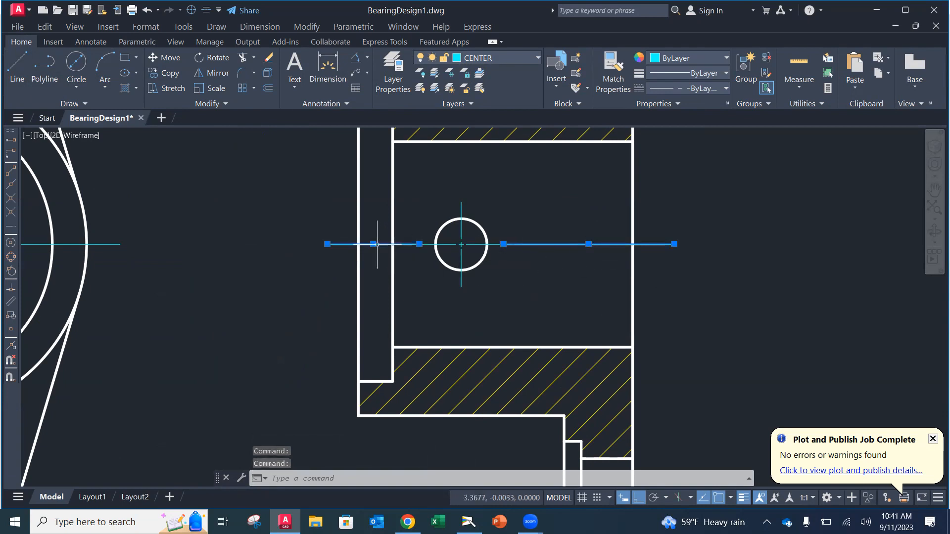
scroll(577, 276, up, 2)
scroll(577, 263, down, 4)
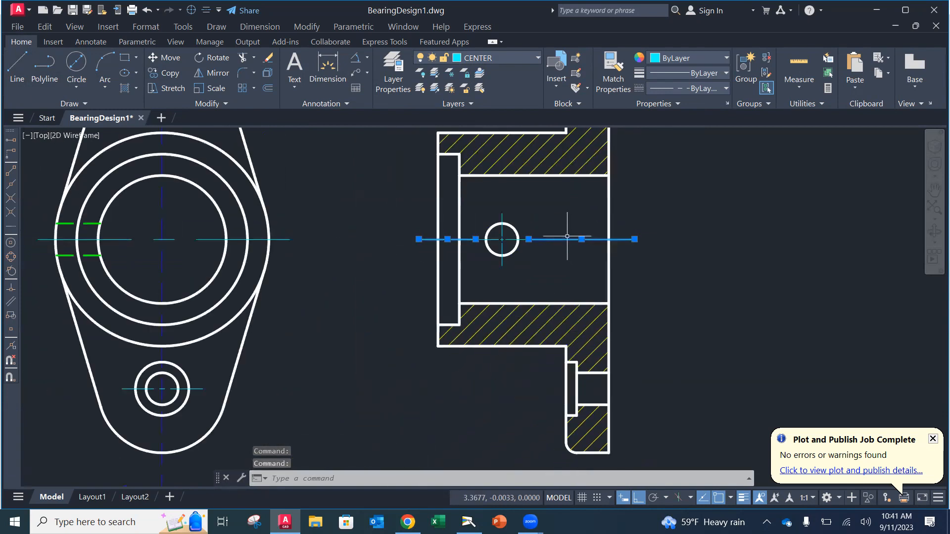
right_click(570, 257)
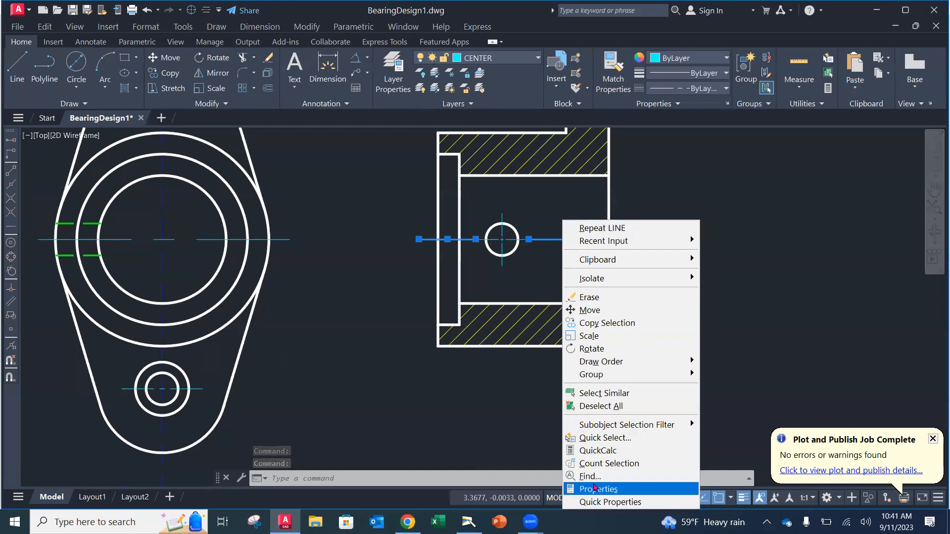
click(594, 490)
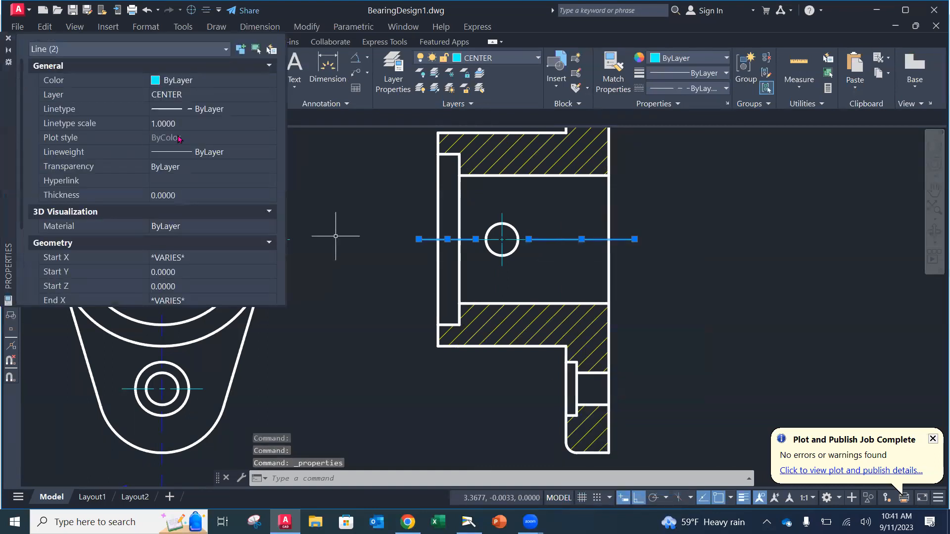
click(176, 125)
text(.25)
key(Return)
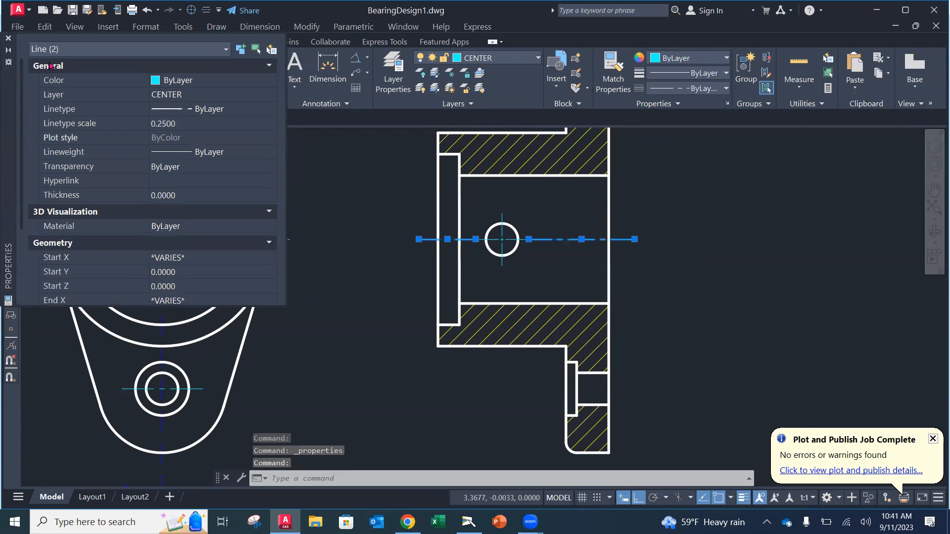
click(8, 38)
key(Escape)
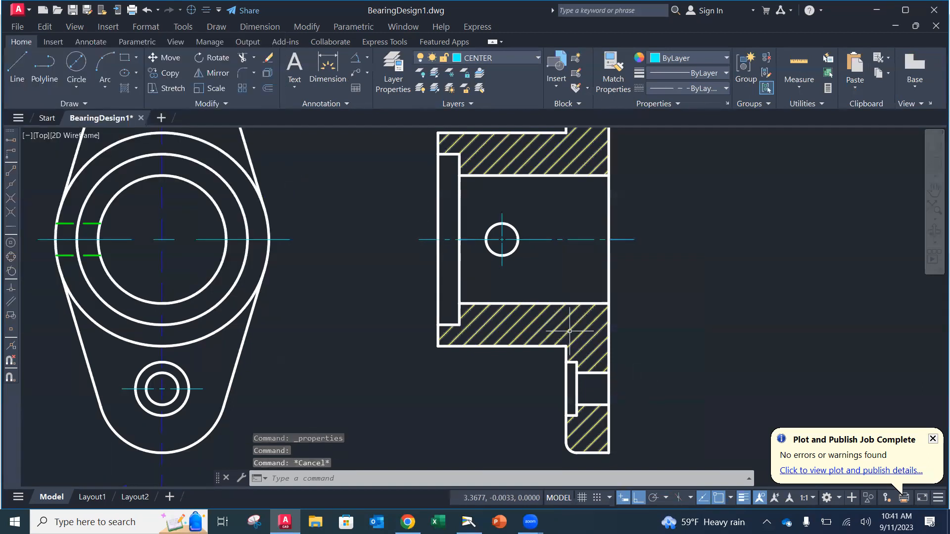
Step: Draw a horizontal centerline about 0.86 units long through the side view's upper bolt hole, aligned with the front view's upper hole
scroll(565, 308, up, 2)
scroll(565, 308, down, 4)
middle_drag(556, 306, 531, 330)
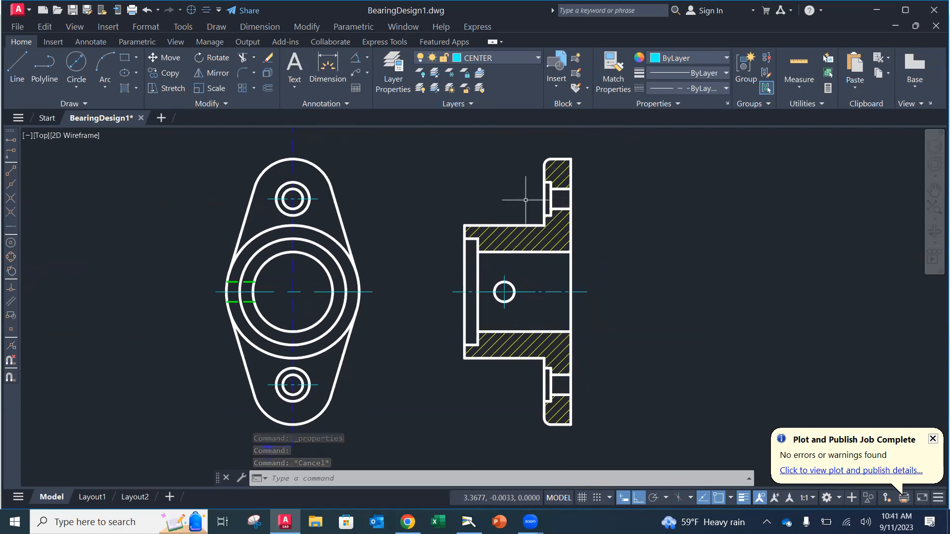
scroll(515, 228, up, 3)
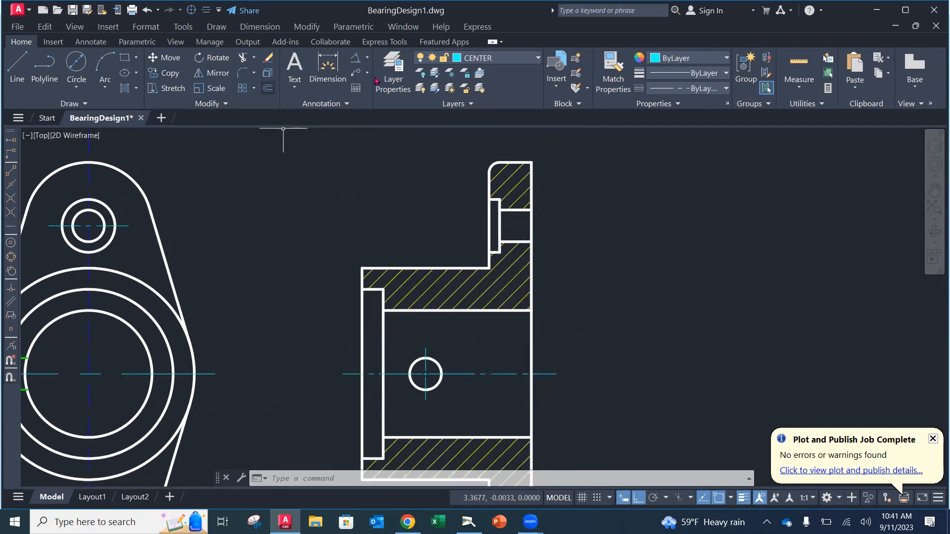
click(18, 64)
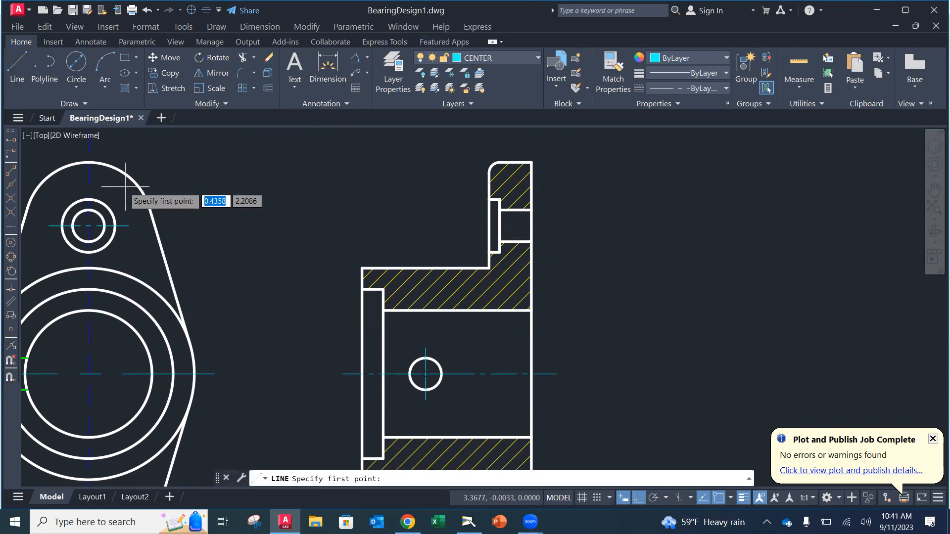
mouse_move(88, 225)
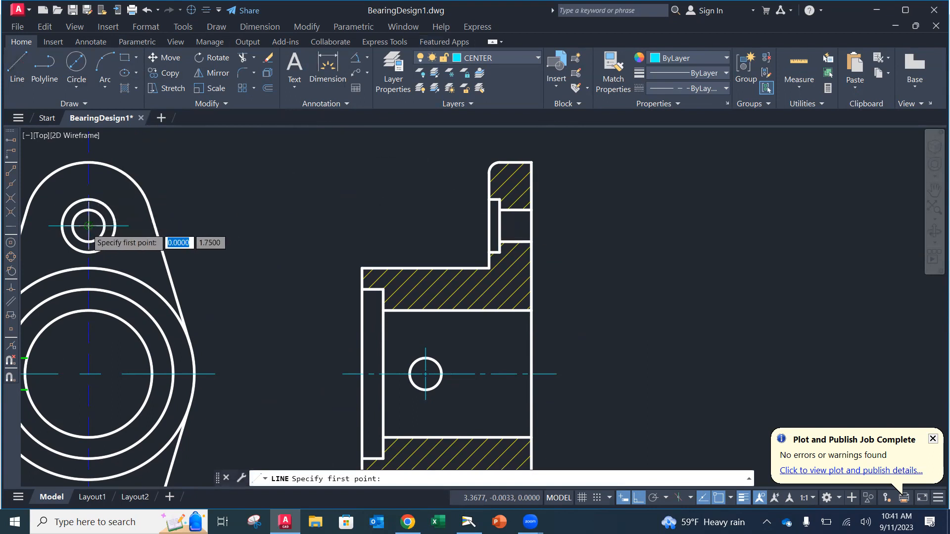
click(472, 226)
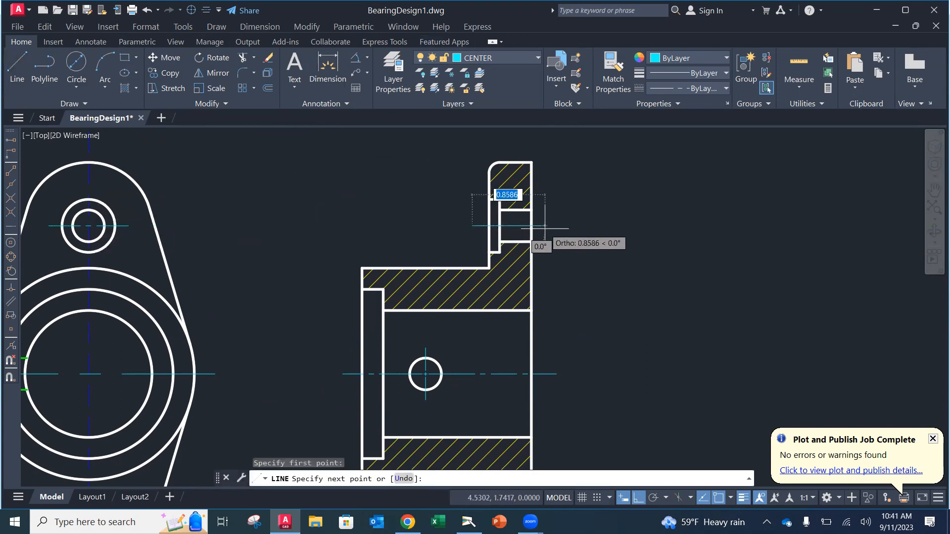
click(545, 229)
key(Escape)
Step: Draw a horizontal centerline about 0.94 units long through the side view's lower bolt hole, aligned with the front view's lower hole
scroll(540, 292, down, 2)
middle_drag(540, 291, 543, 212)
text(o)
key(BackSpace)
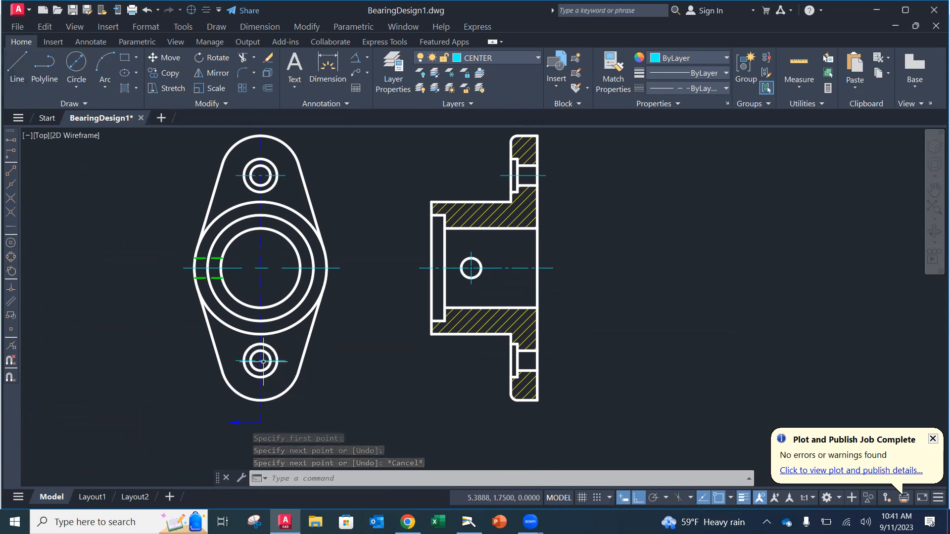
key(Escape)
key(Escape)
click(17, 67)
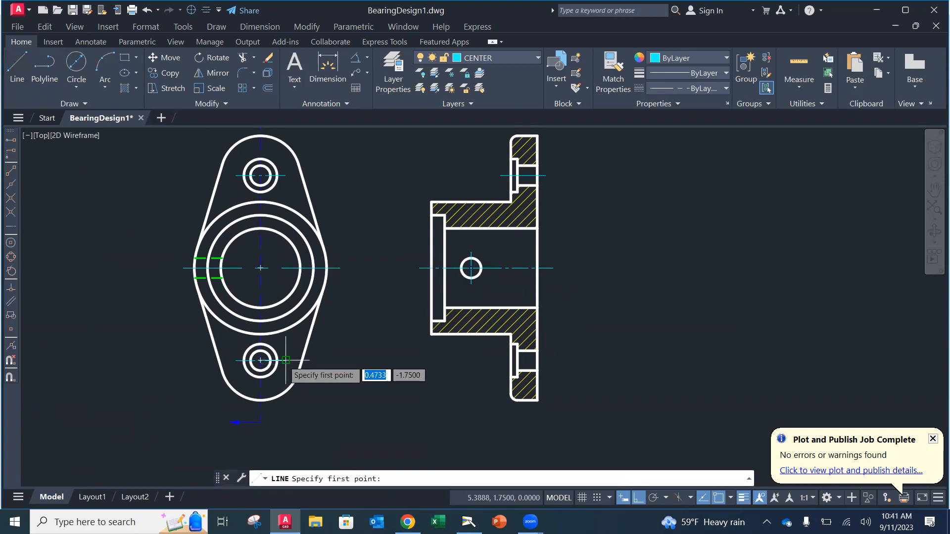
click(499, 360)
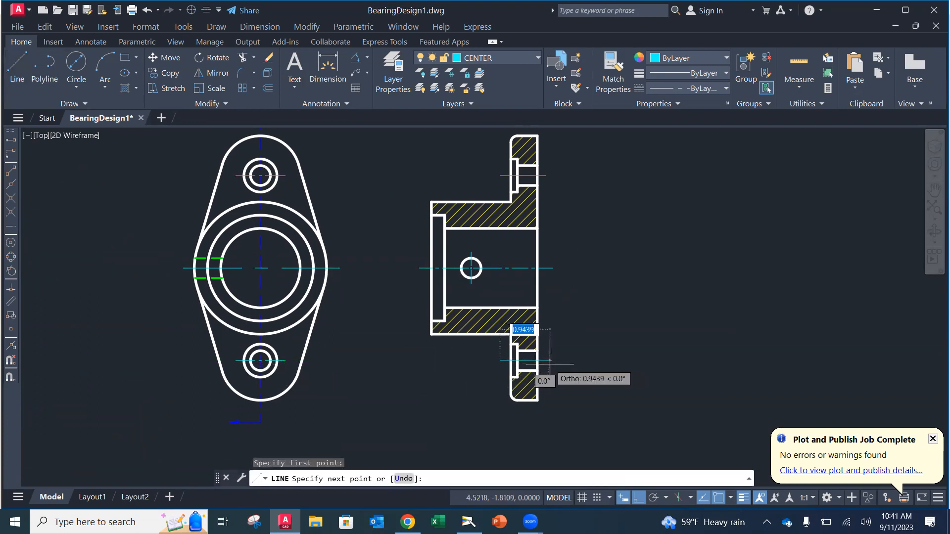
click(549, 363)
key(Escape)
key(Escape)
Step: Set the linetype scale of both side-view bolt-hole centerlines to 0.25
click(550, 360)
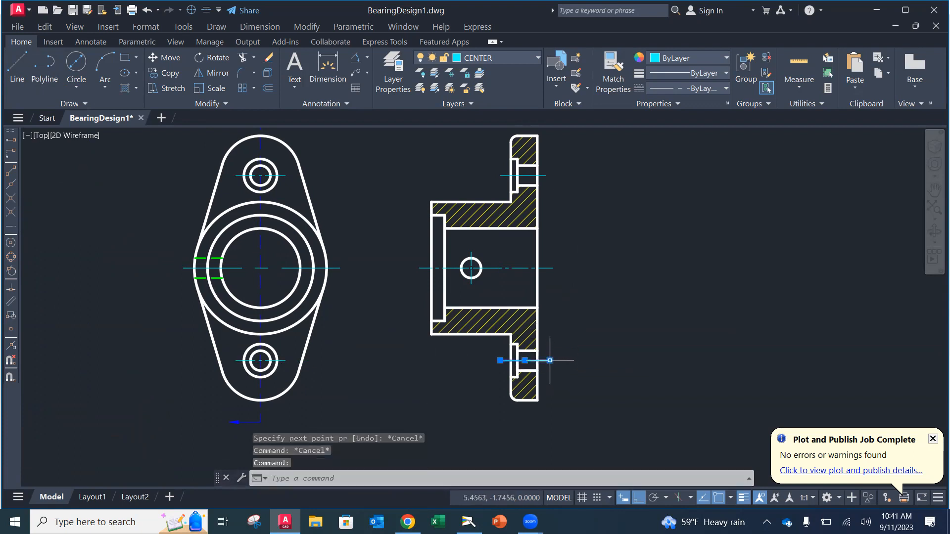
click(538, 175)
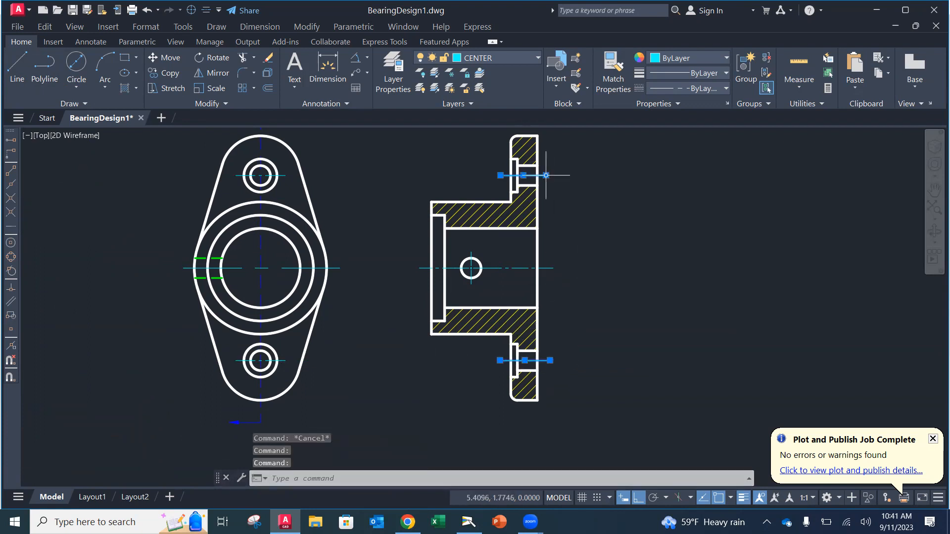
right_click(563, 220)
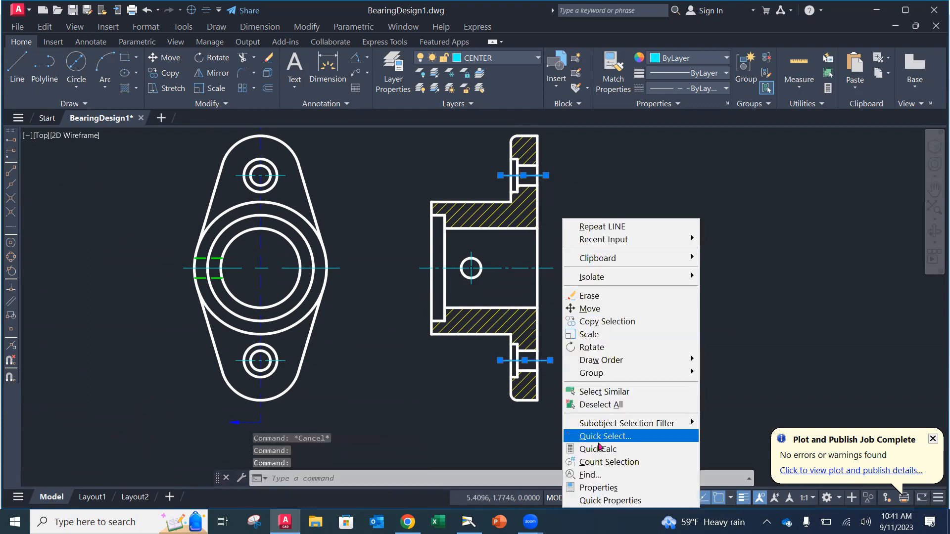
click(598, 488)
click(184, 123)
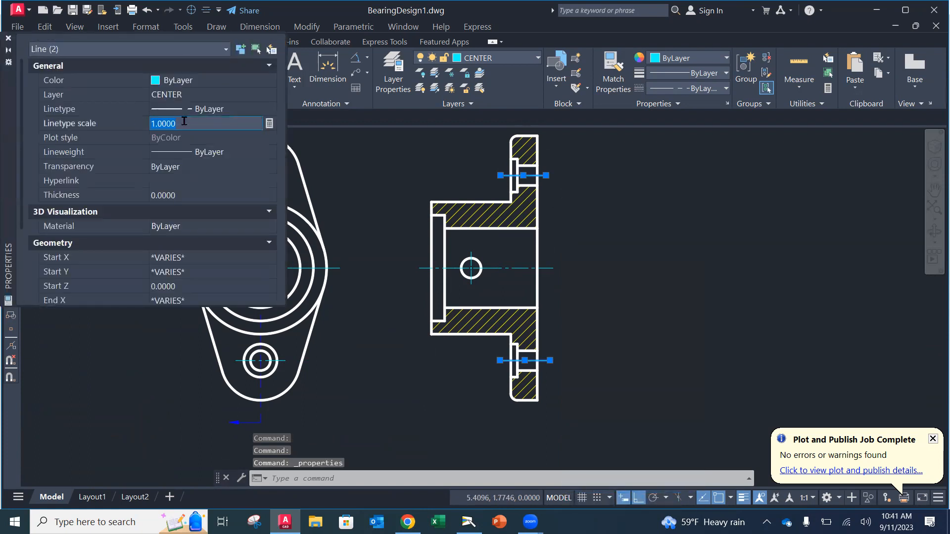
key(Return)
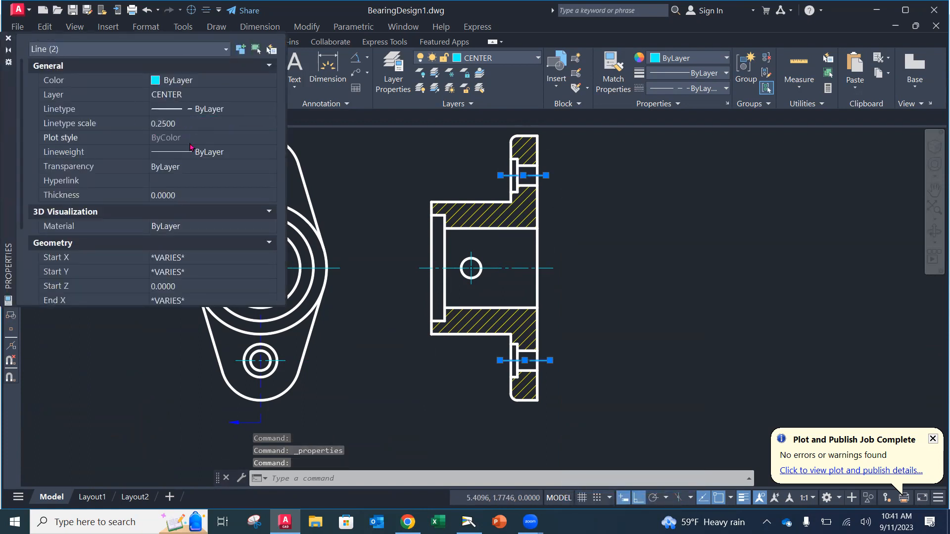
key(Escape)
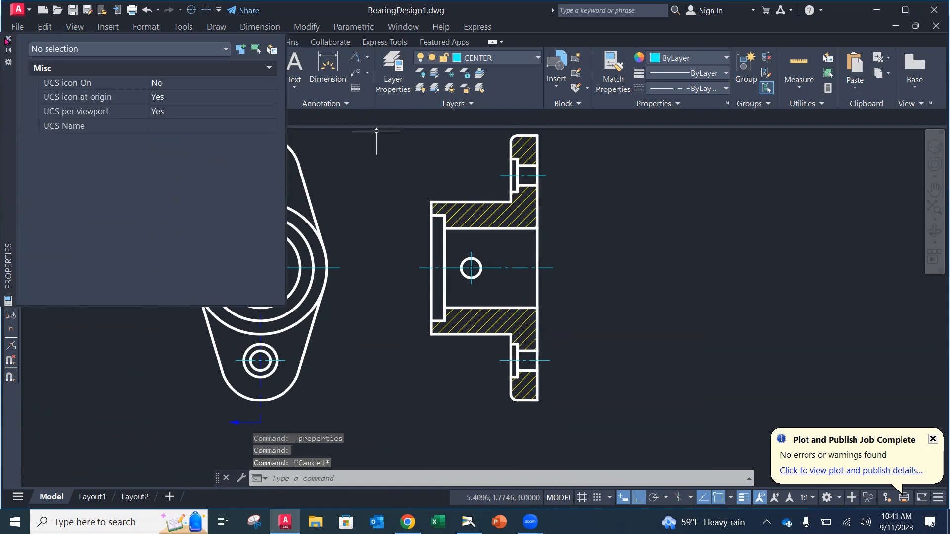
click(8, 39)
Step: Review both views of the bearing and switch to the Camera window to compare them with the textbook's Bearing Design figure
scroll(396, 317, up, 2)
scroll(378, 325, down, 3)
middle_drag(386, 322, 436, 317)
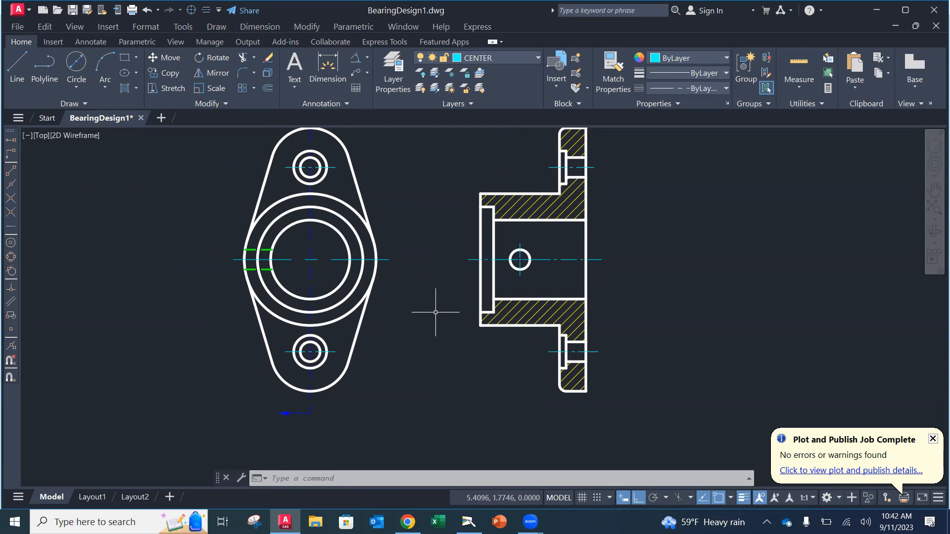
middle_drag(660, 238, 659, 267)
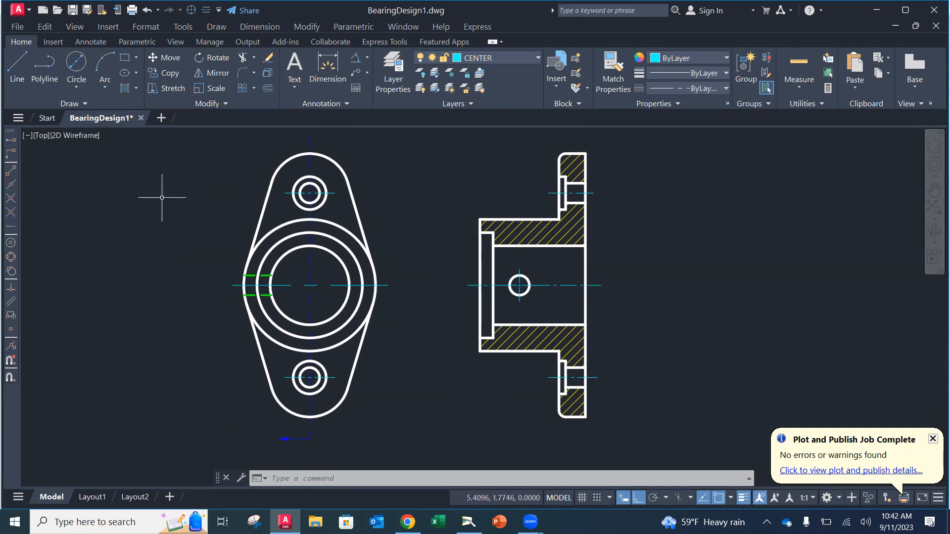
click(469, 522)
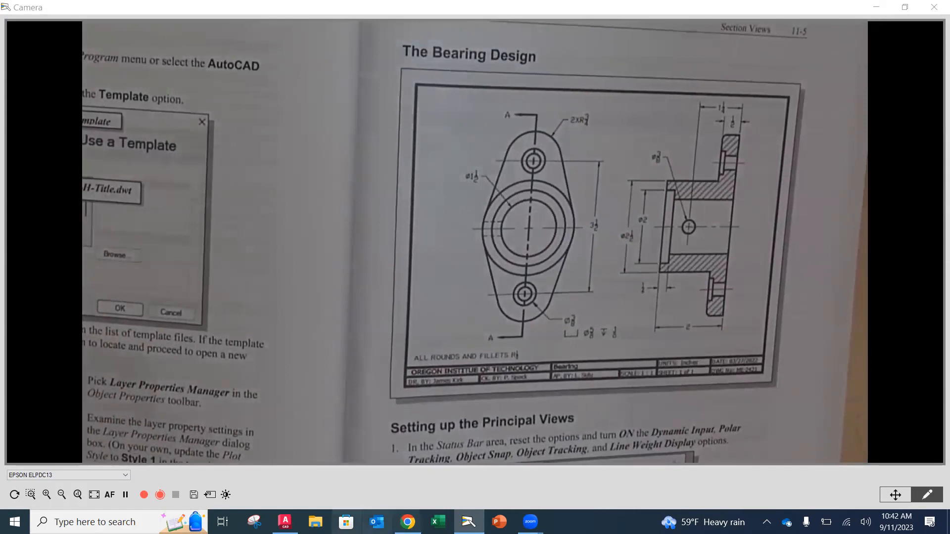
Step: Switch back to AutoCAD and save the BearingDesign1 drawing under its existing name
click(285, 522)
click(20, 28)
click(56, 144)
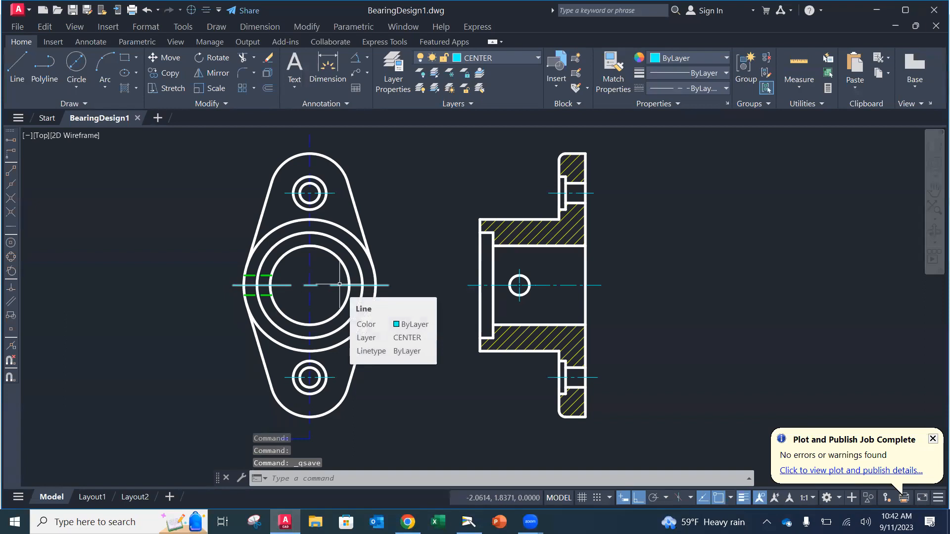
click(935, 56)
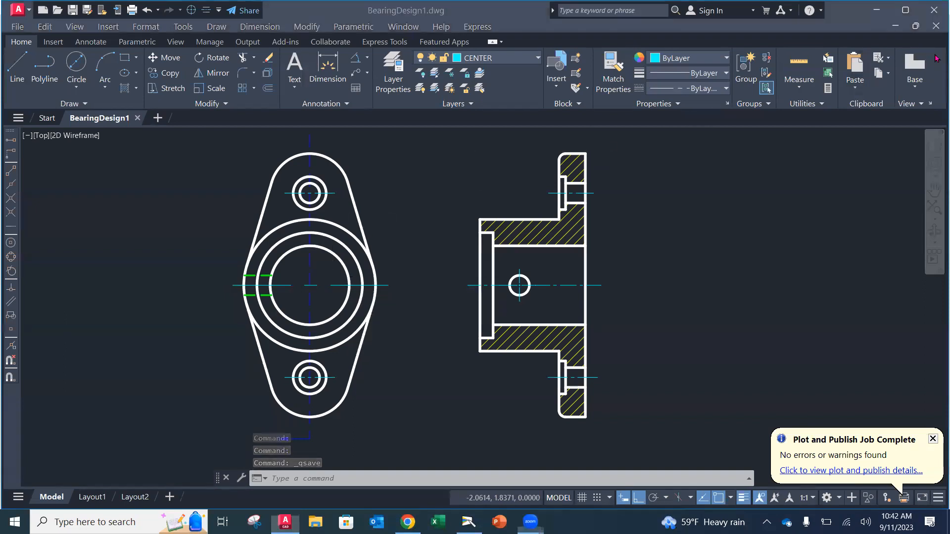